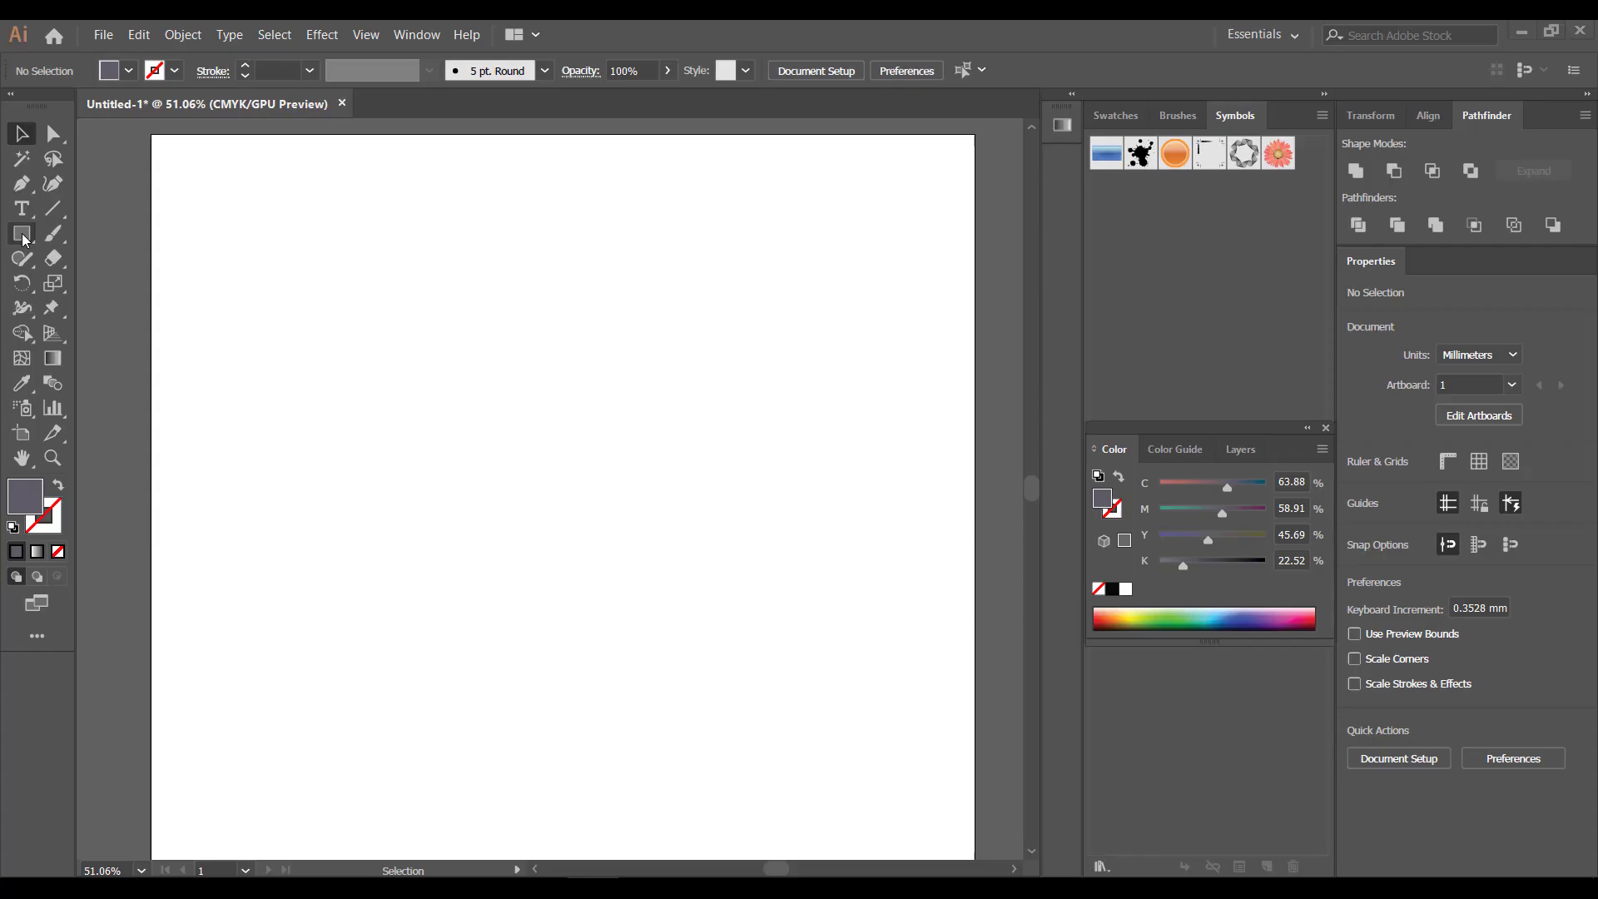
- Draw a long thin 211.667 × 19.403 mm chassis bar across the middle of the artboard
left_click(23, 237)
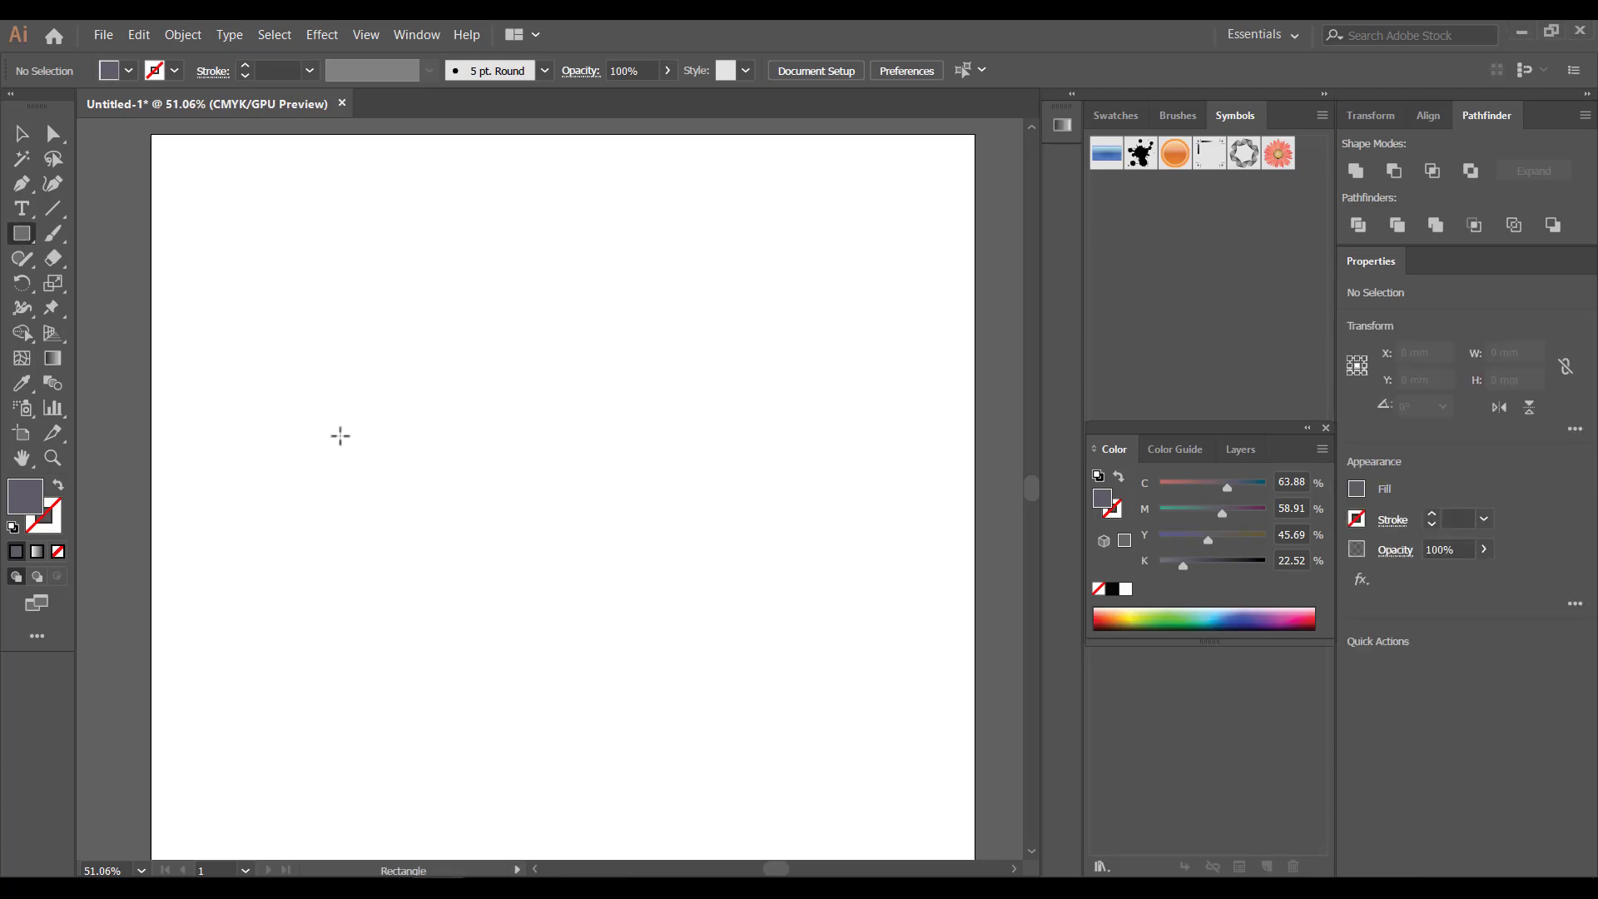
left_click_drag(324, 460, 825, 510)
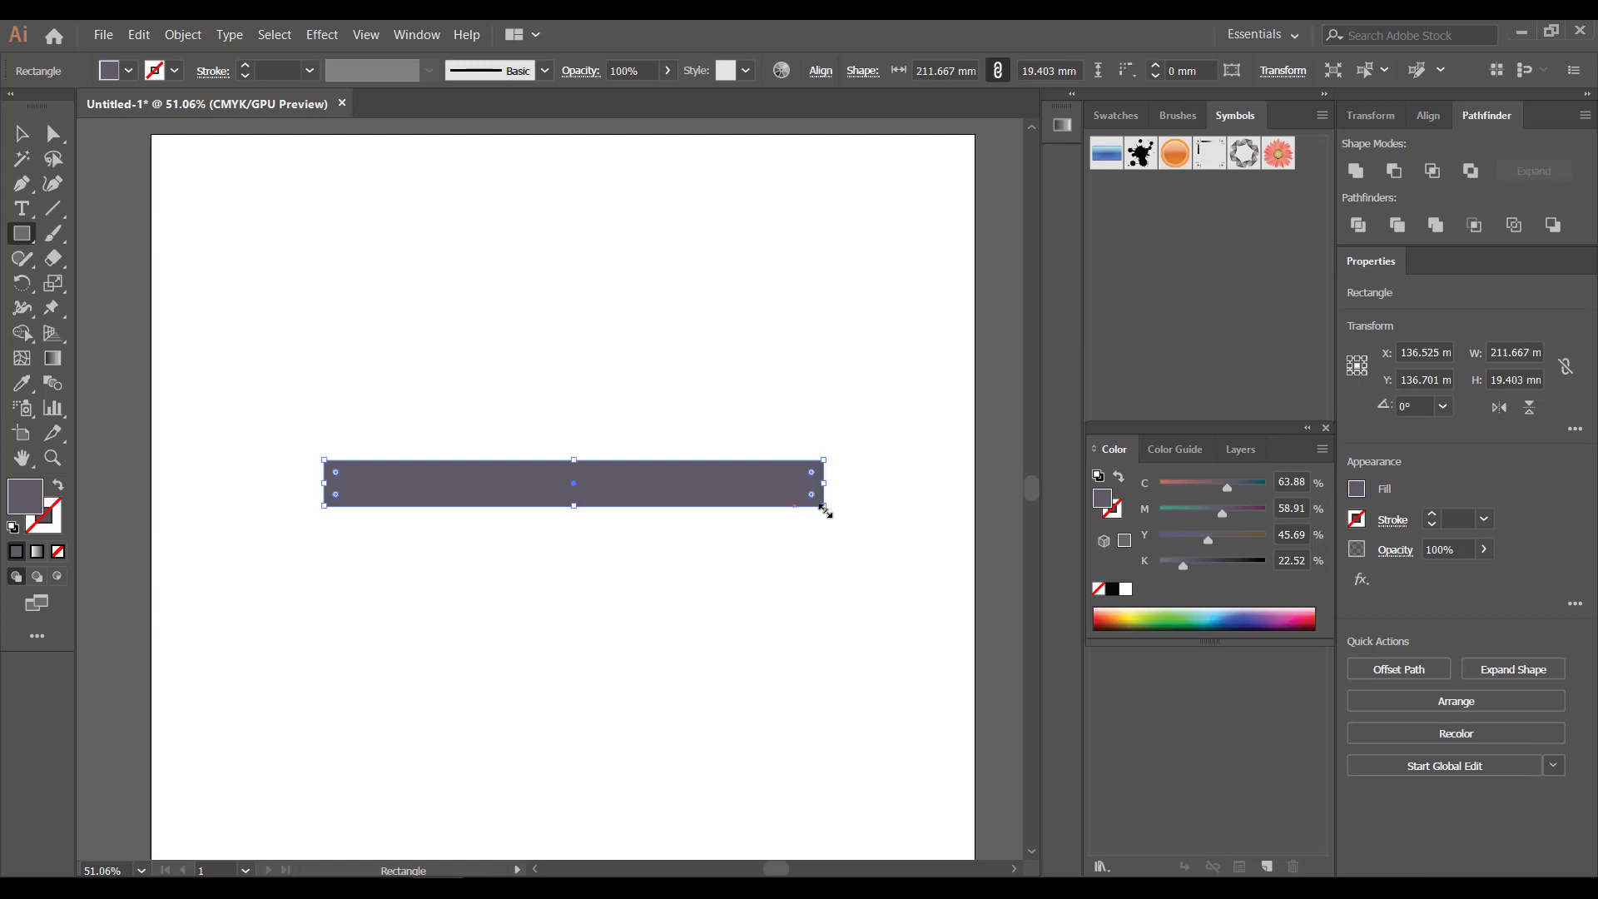
- Draw a circle below the bar's left end plus a copy shrunk to about 31 mm
left_click(22, 234)
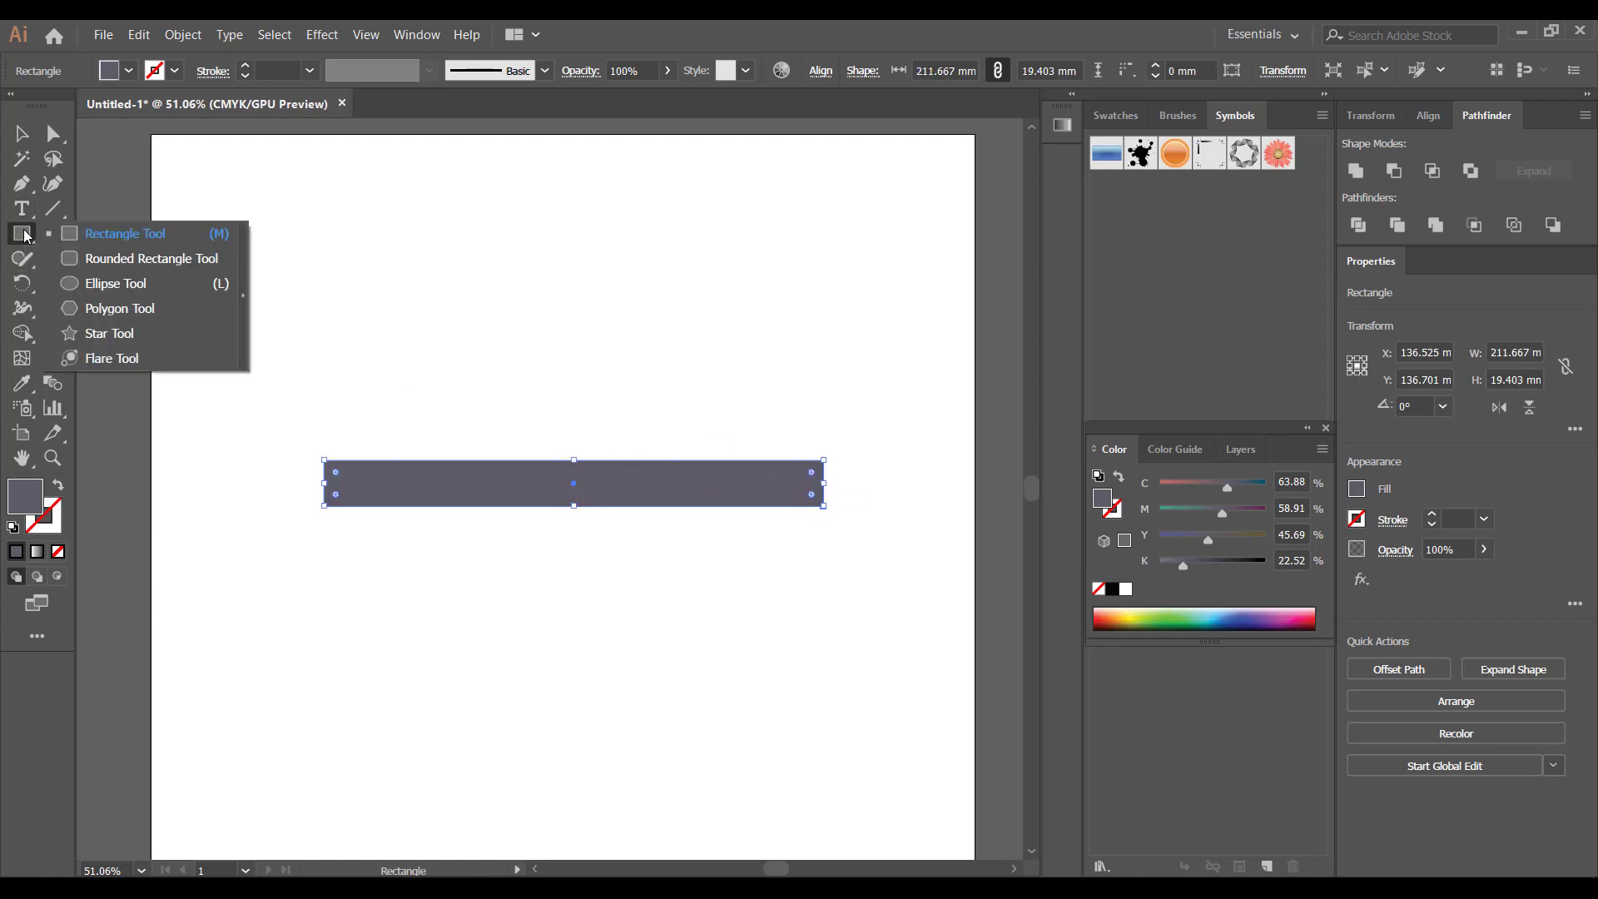
left_click(87, 283)
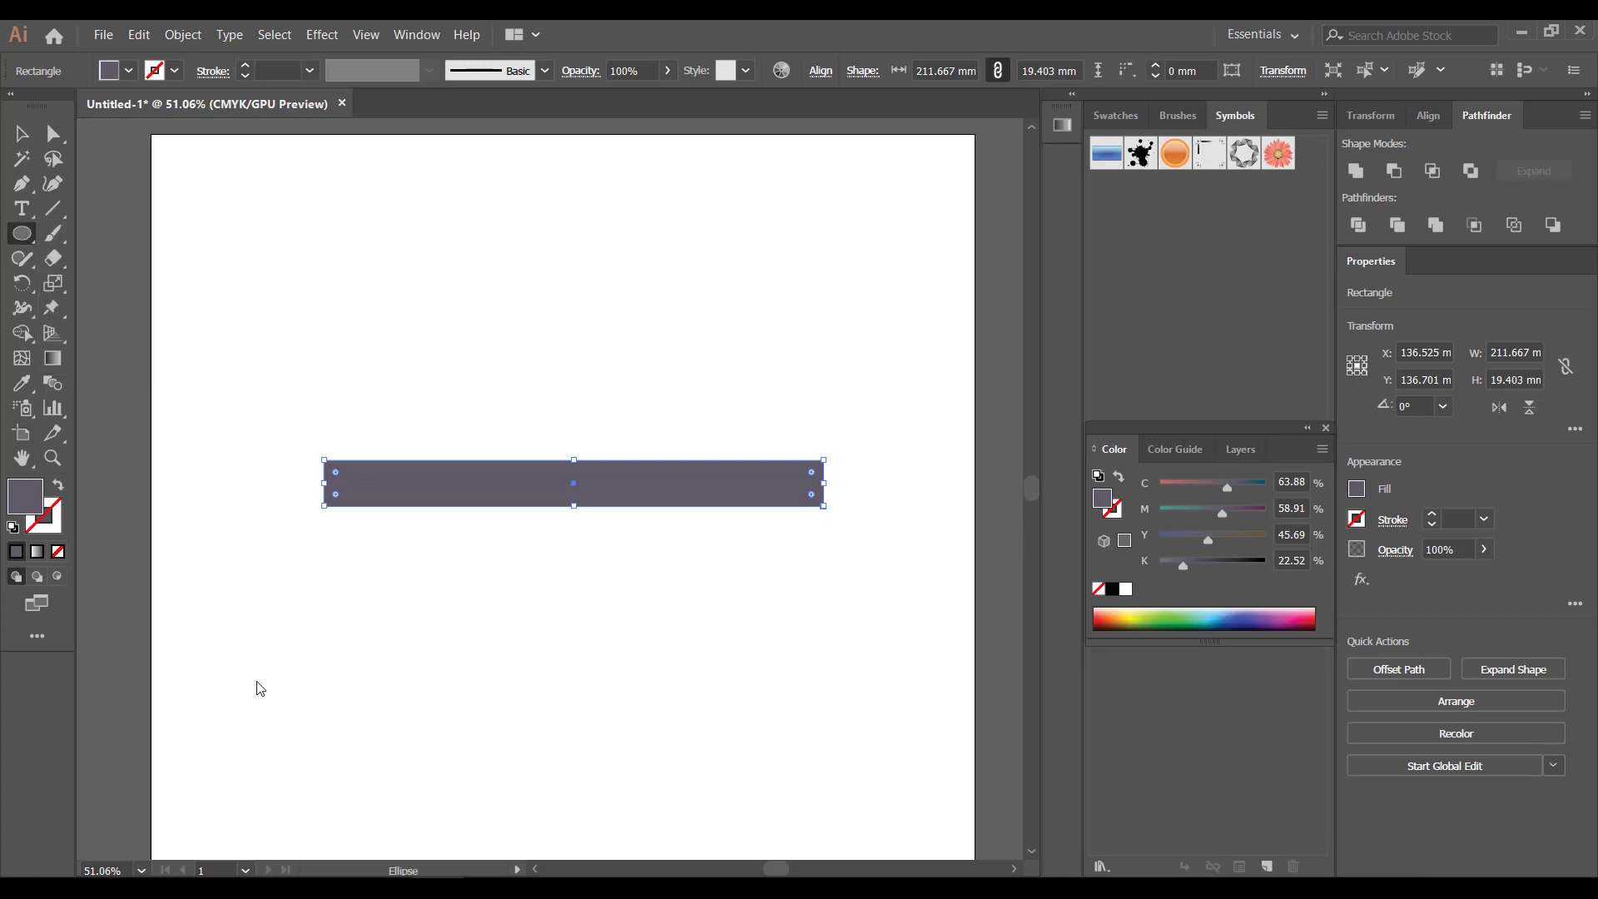
left_click_drag(320, 647, 433, 735)
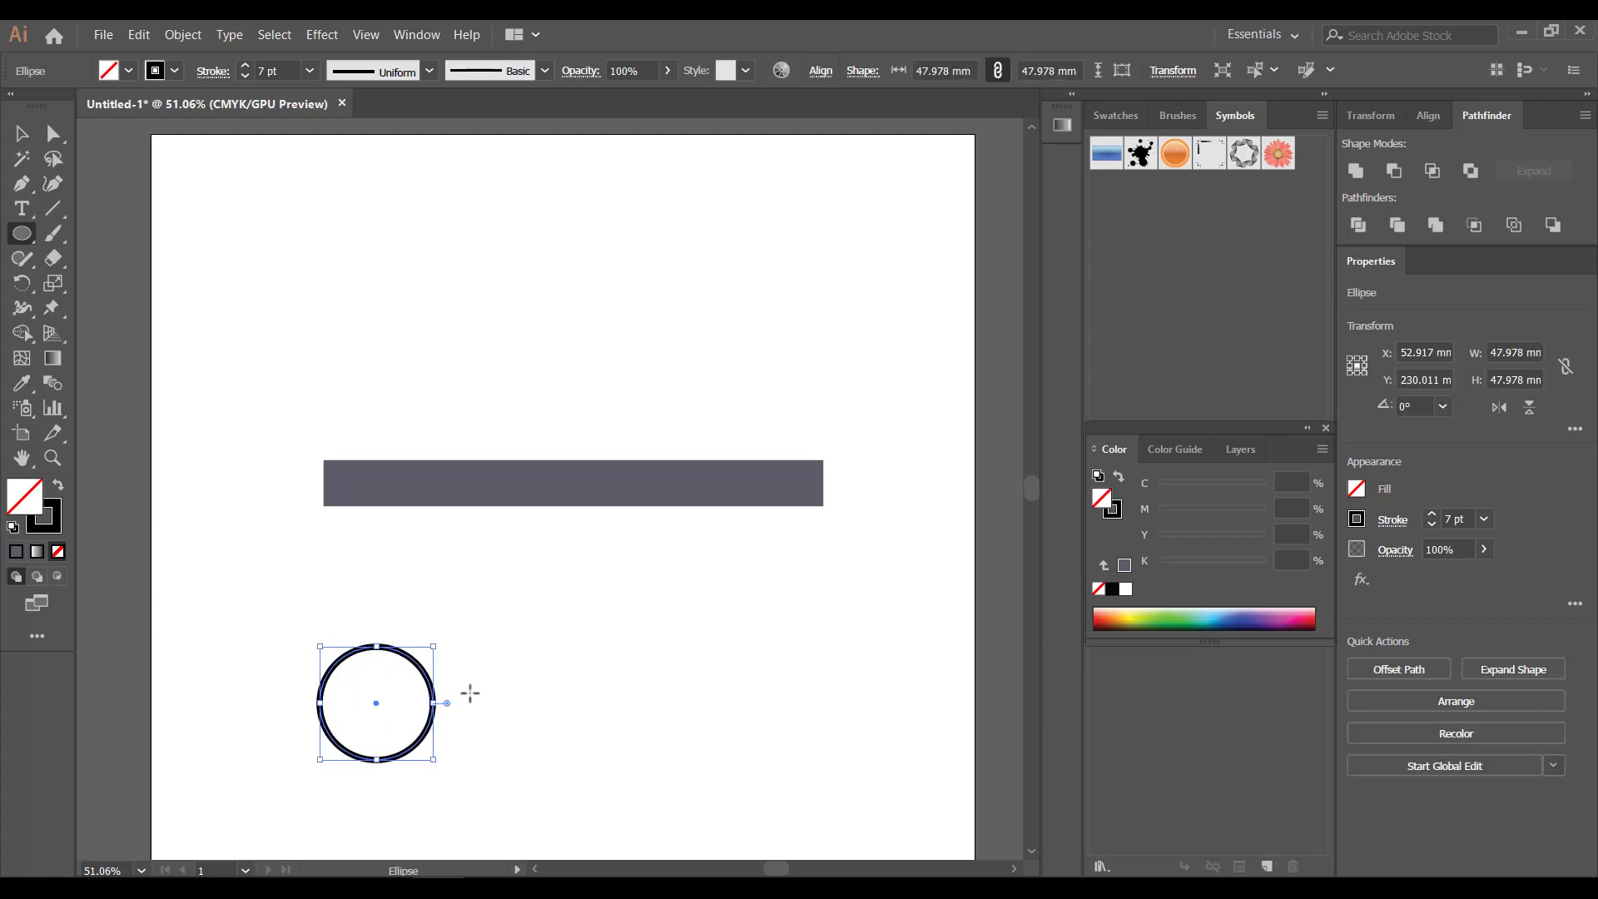
left_click(614, 503)
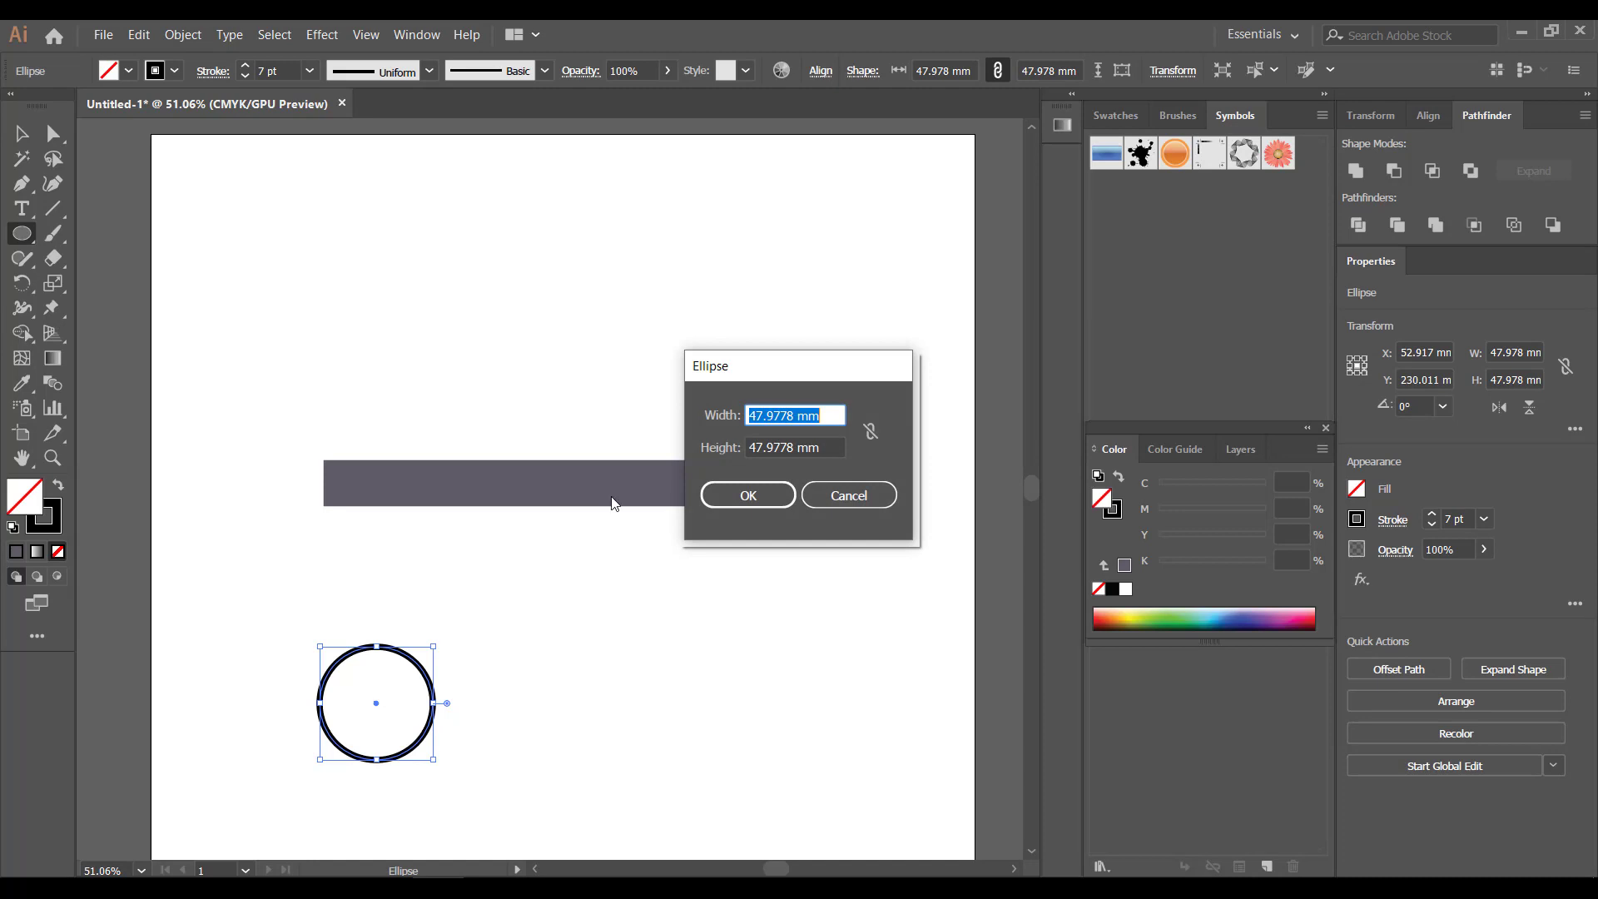
left_click(751, 492)
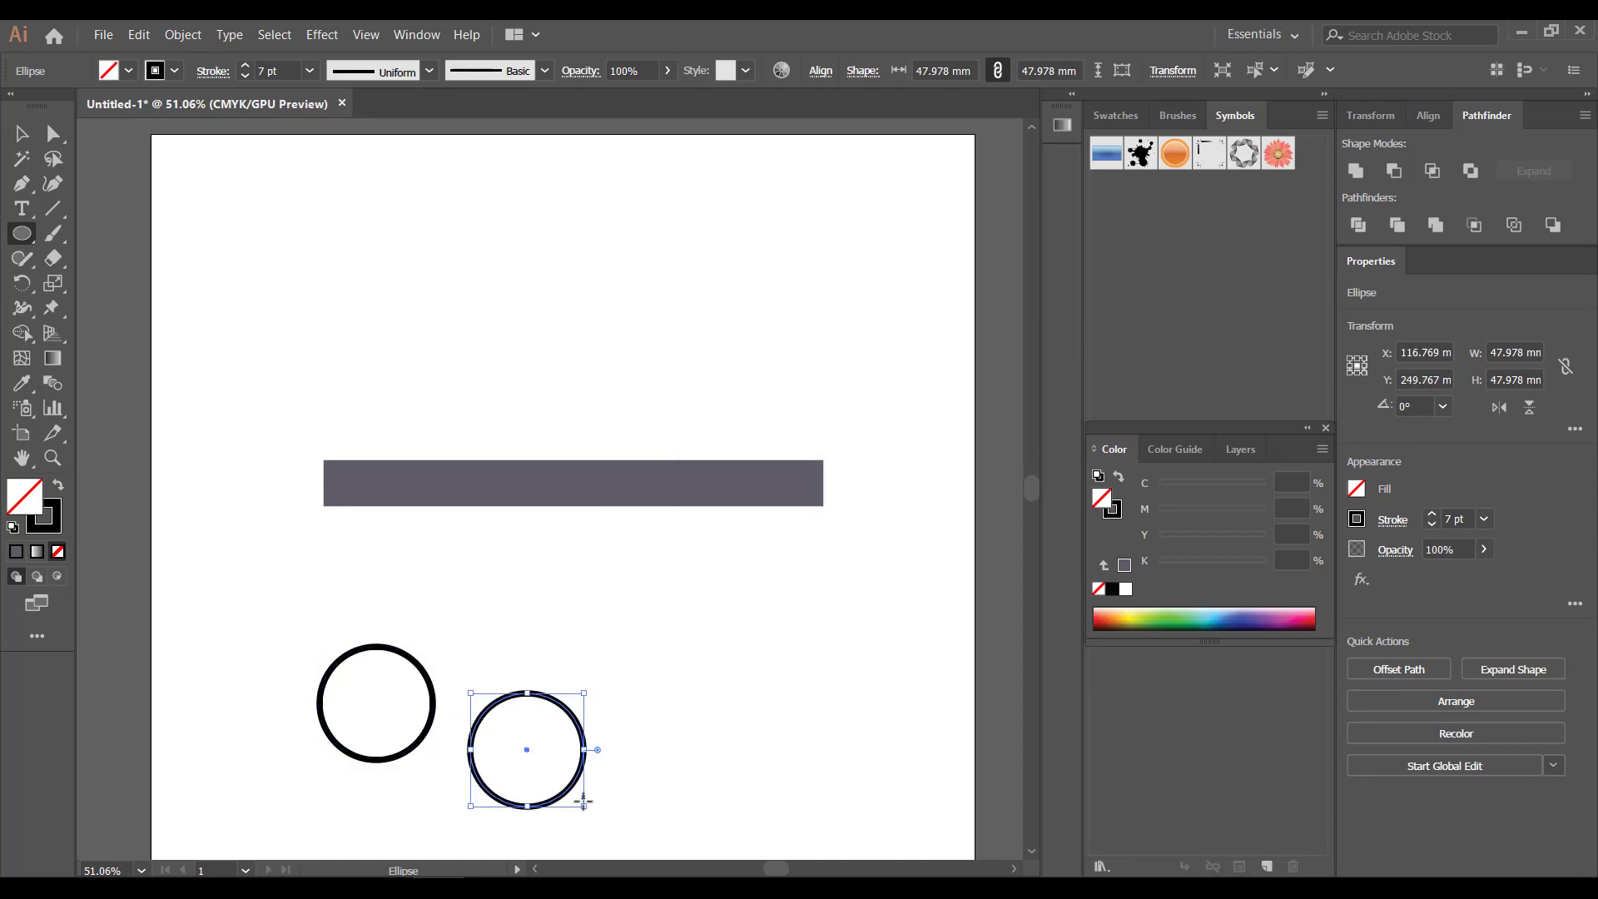
left_click_drag(583, 804, 550, 766)
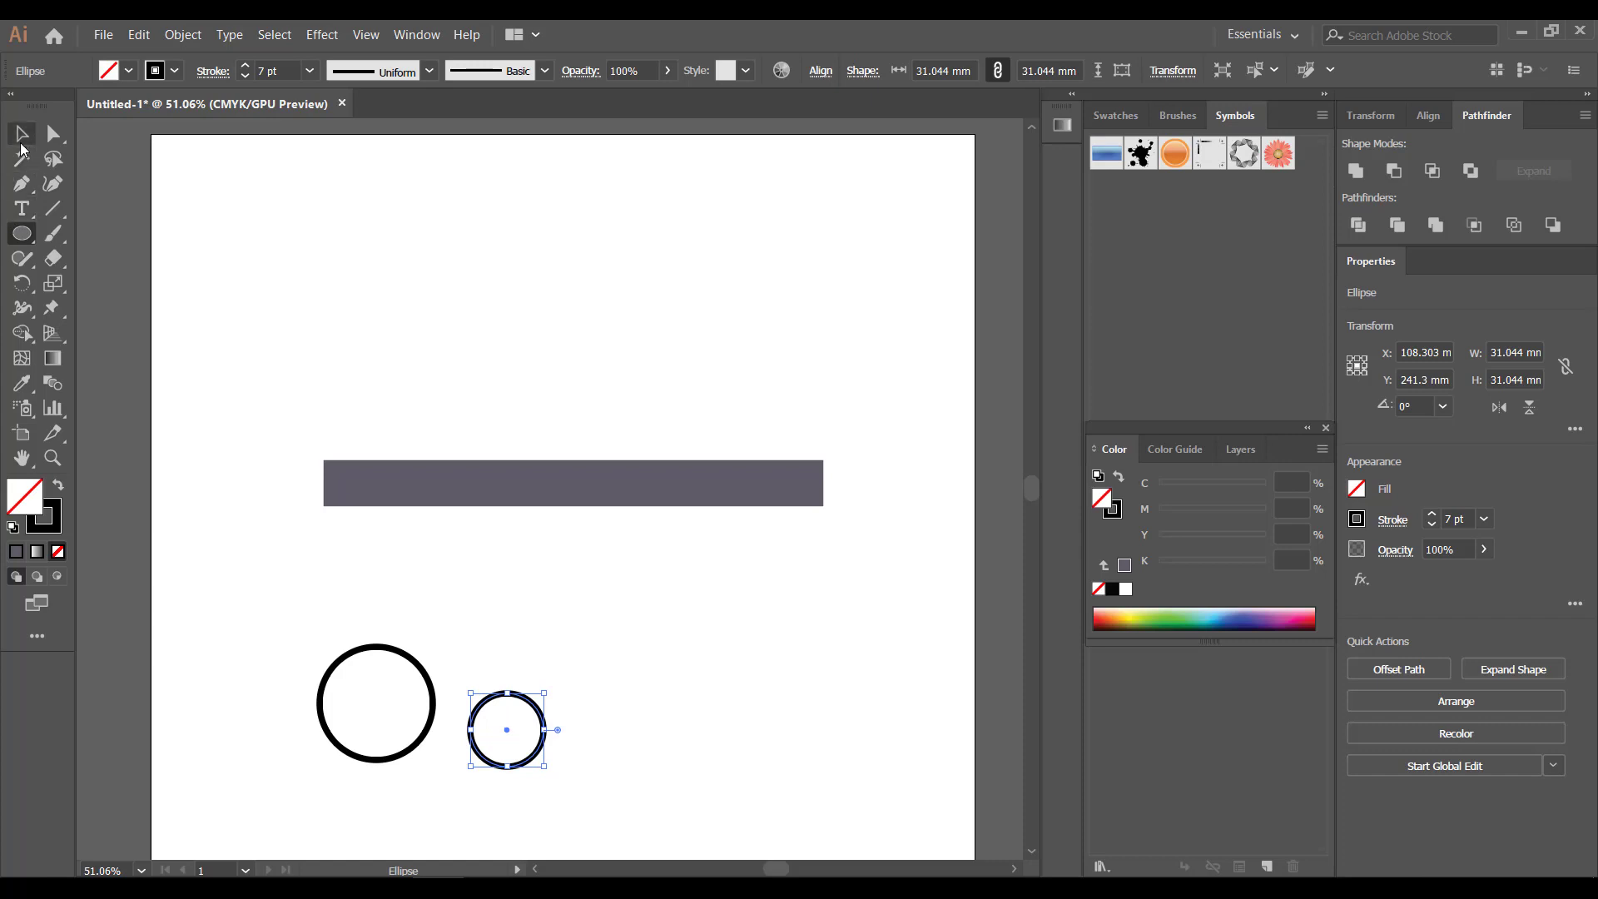
- Centre the smaller circle inside the large one and give it a 1 pt stroke
left_click(23, 135)
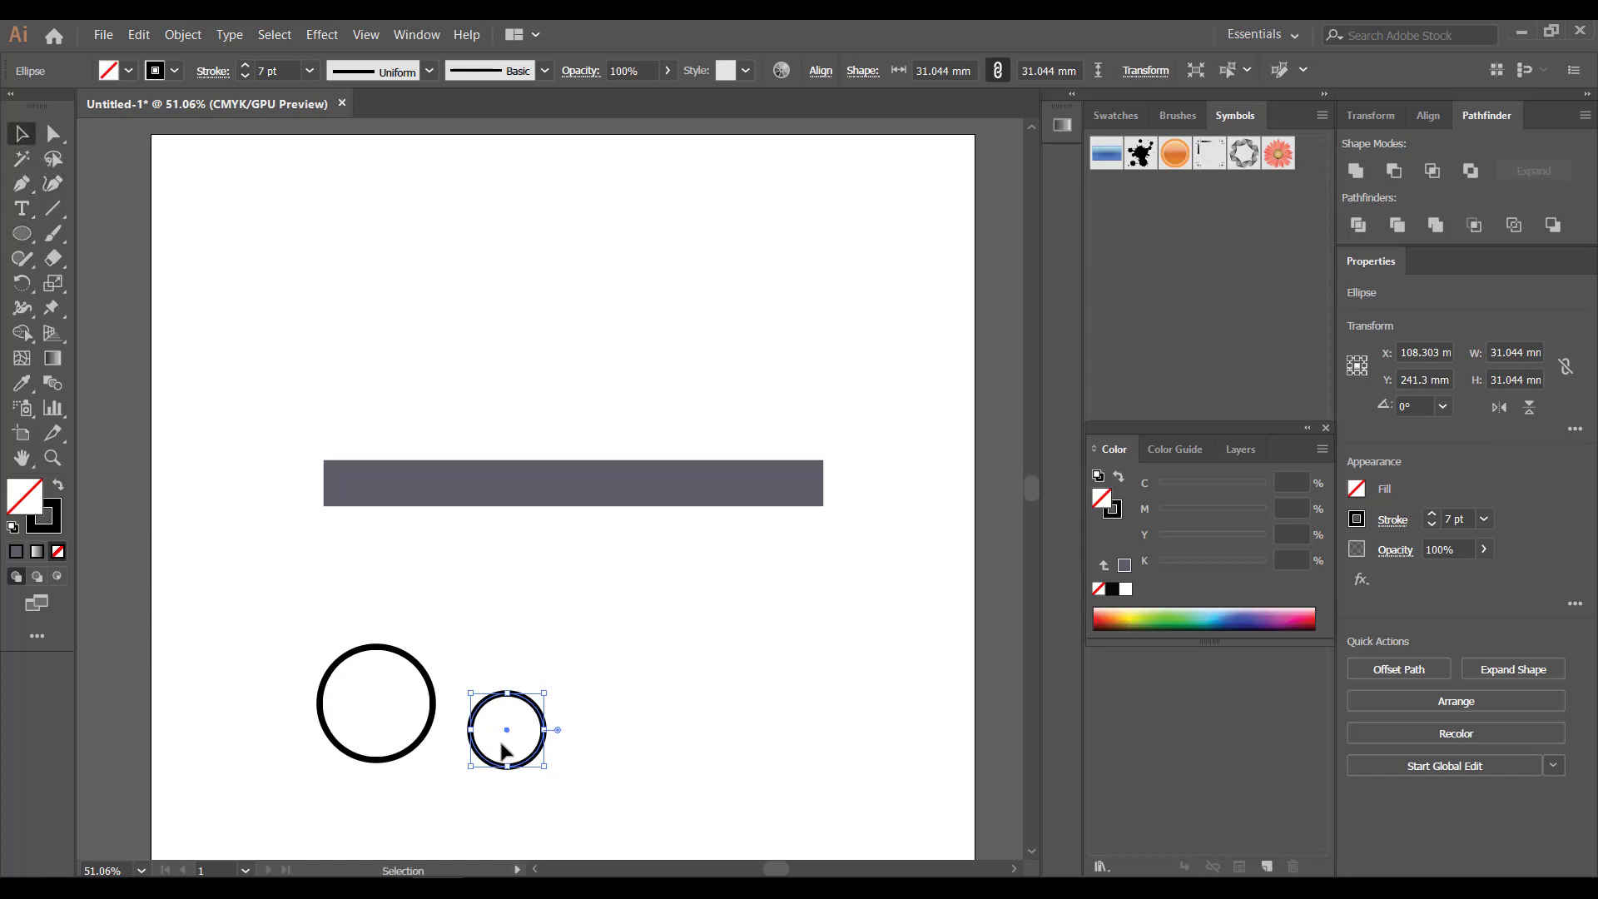
left_click_drag(507, 733, 377, 706)
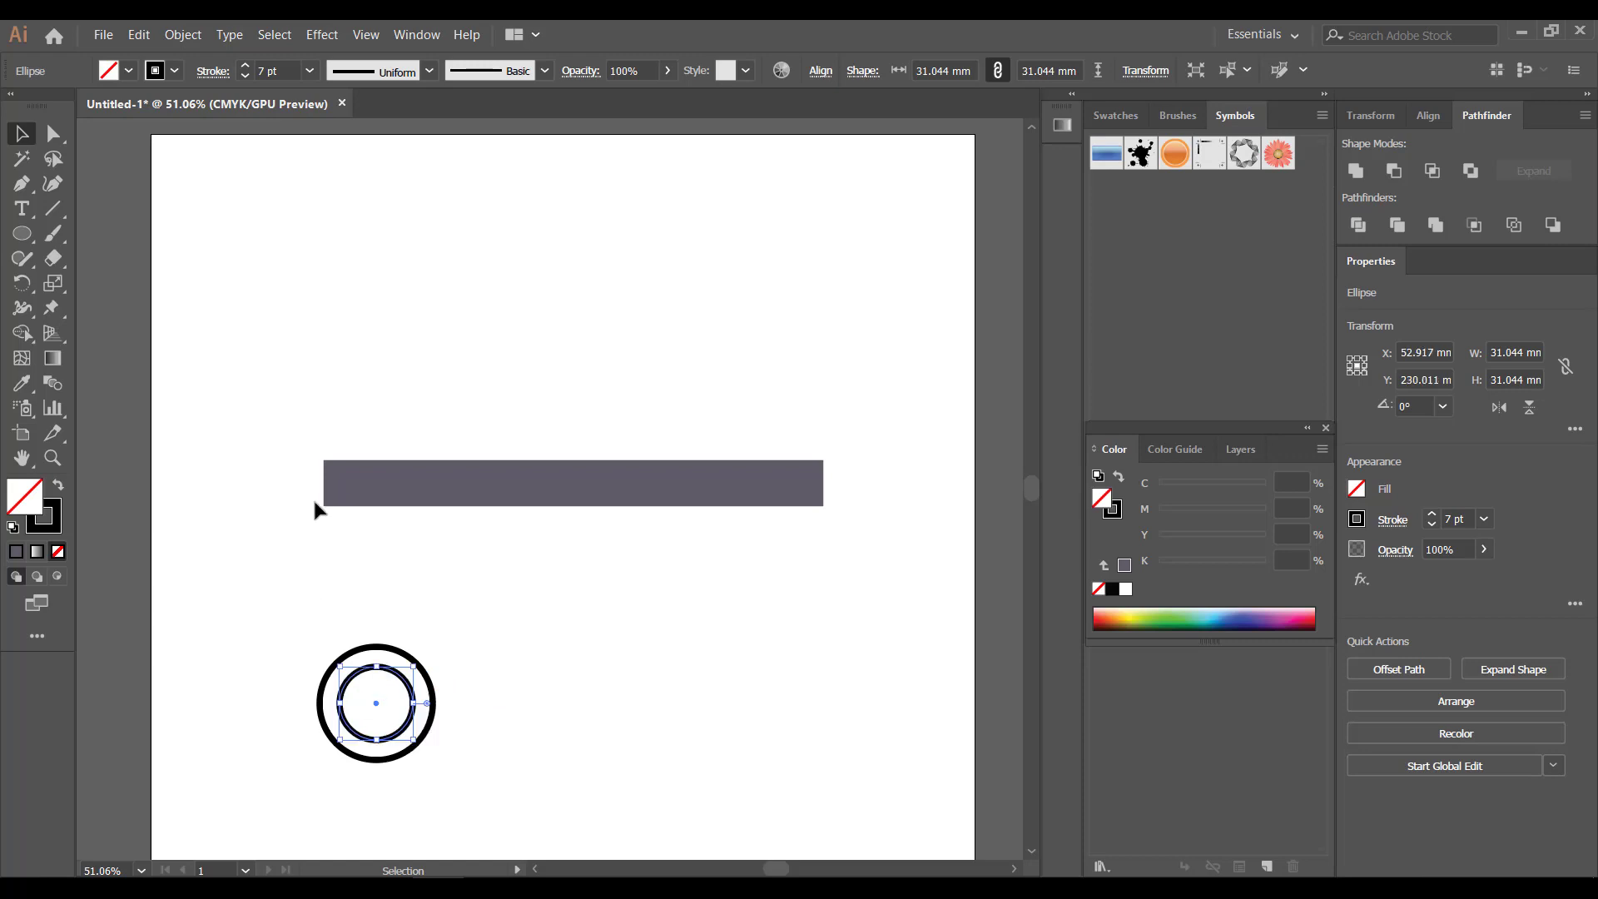
left_click(310, 71)
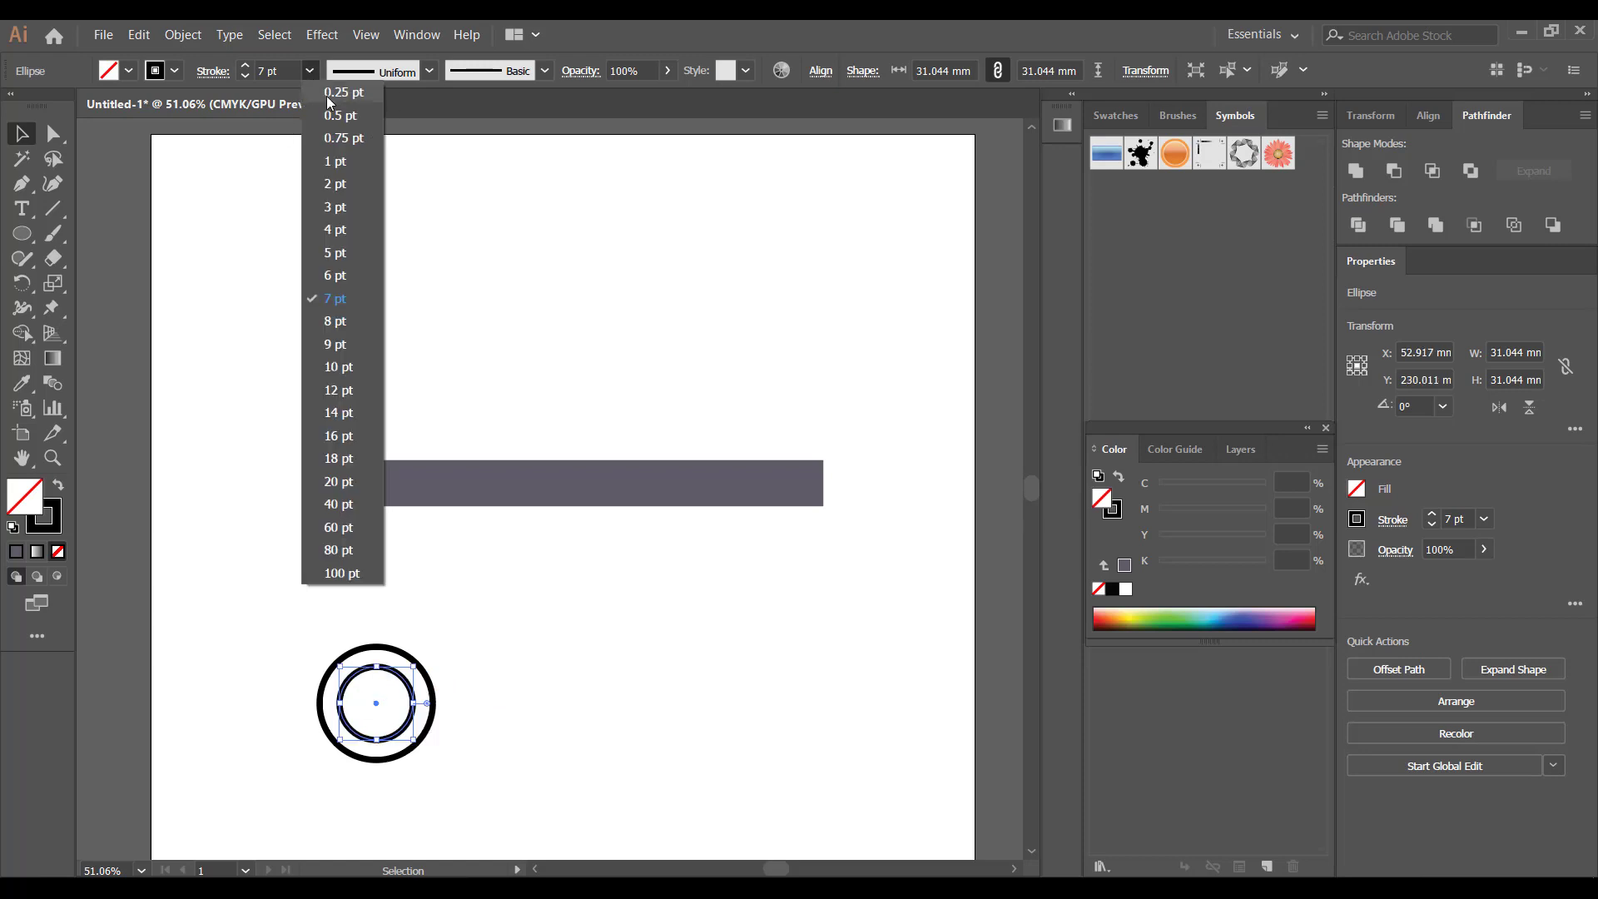
left_click(328, 93)
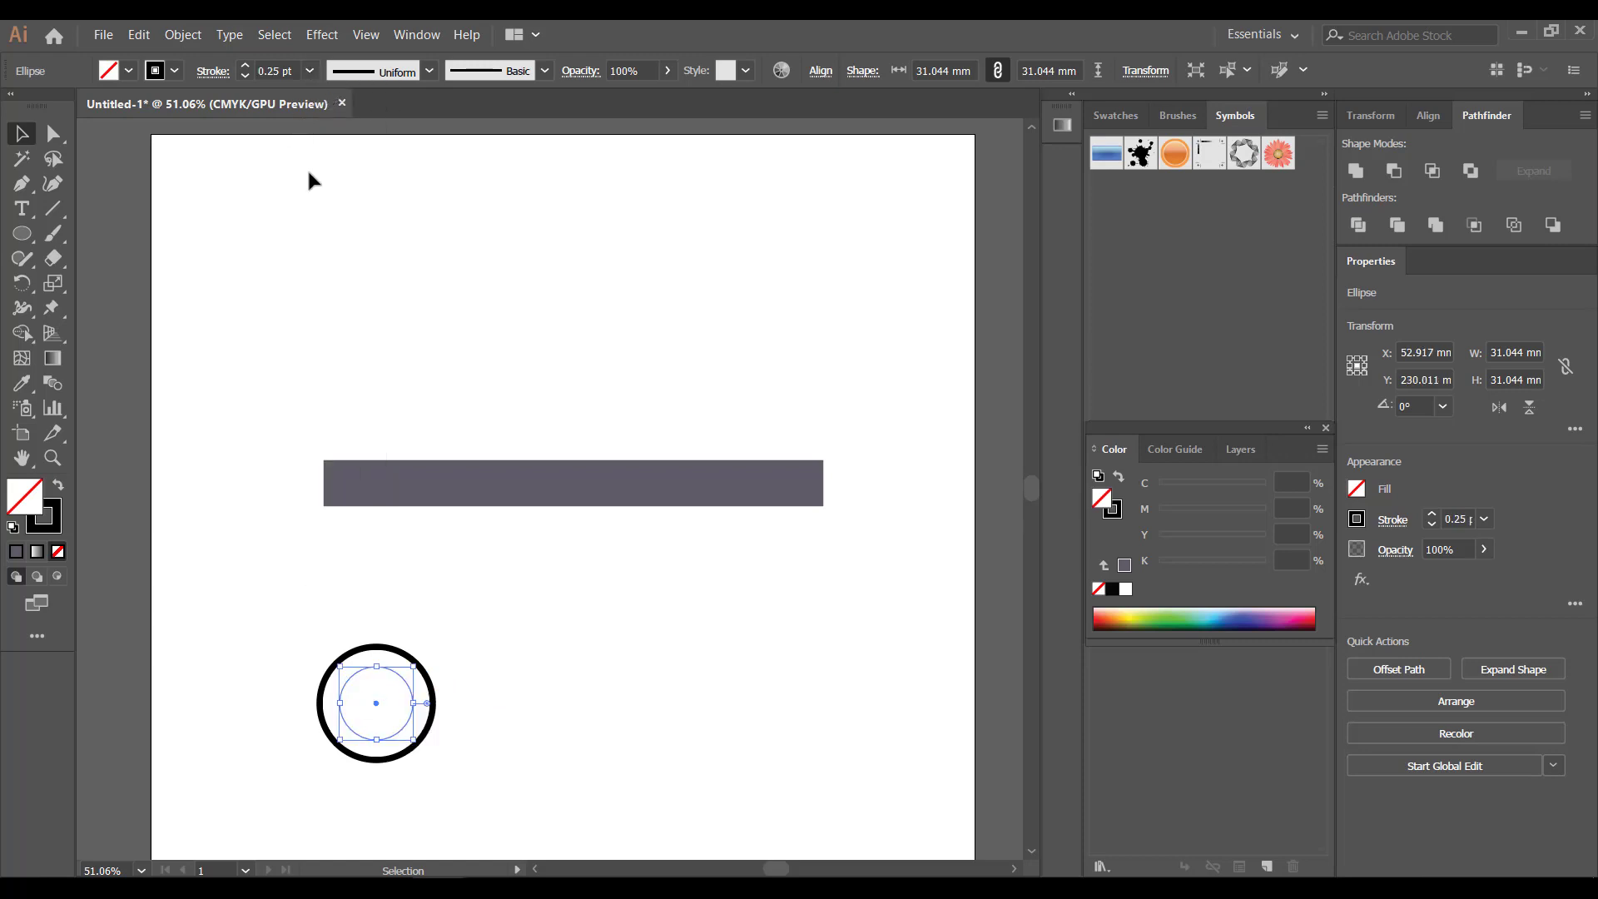
left_click(313, 71)
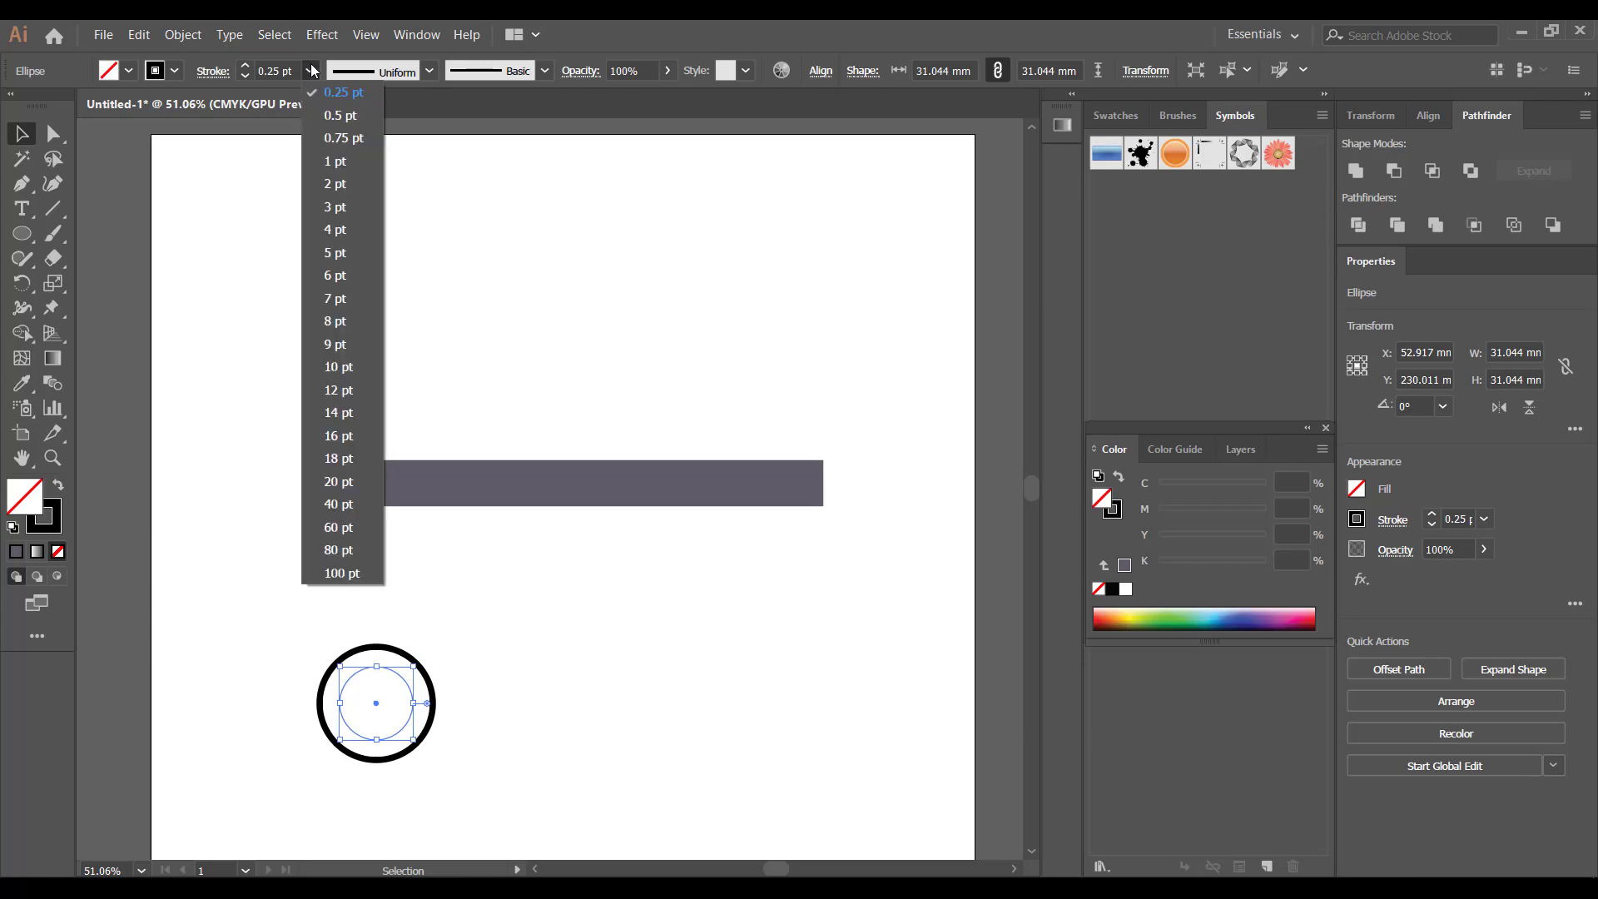
left_click(324, 153)
left_click(236, 290)
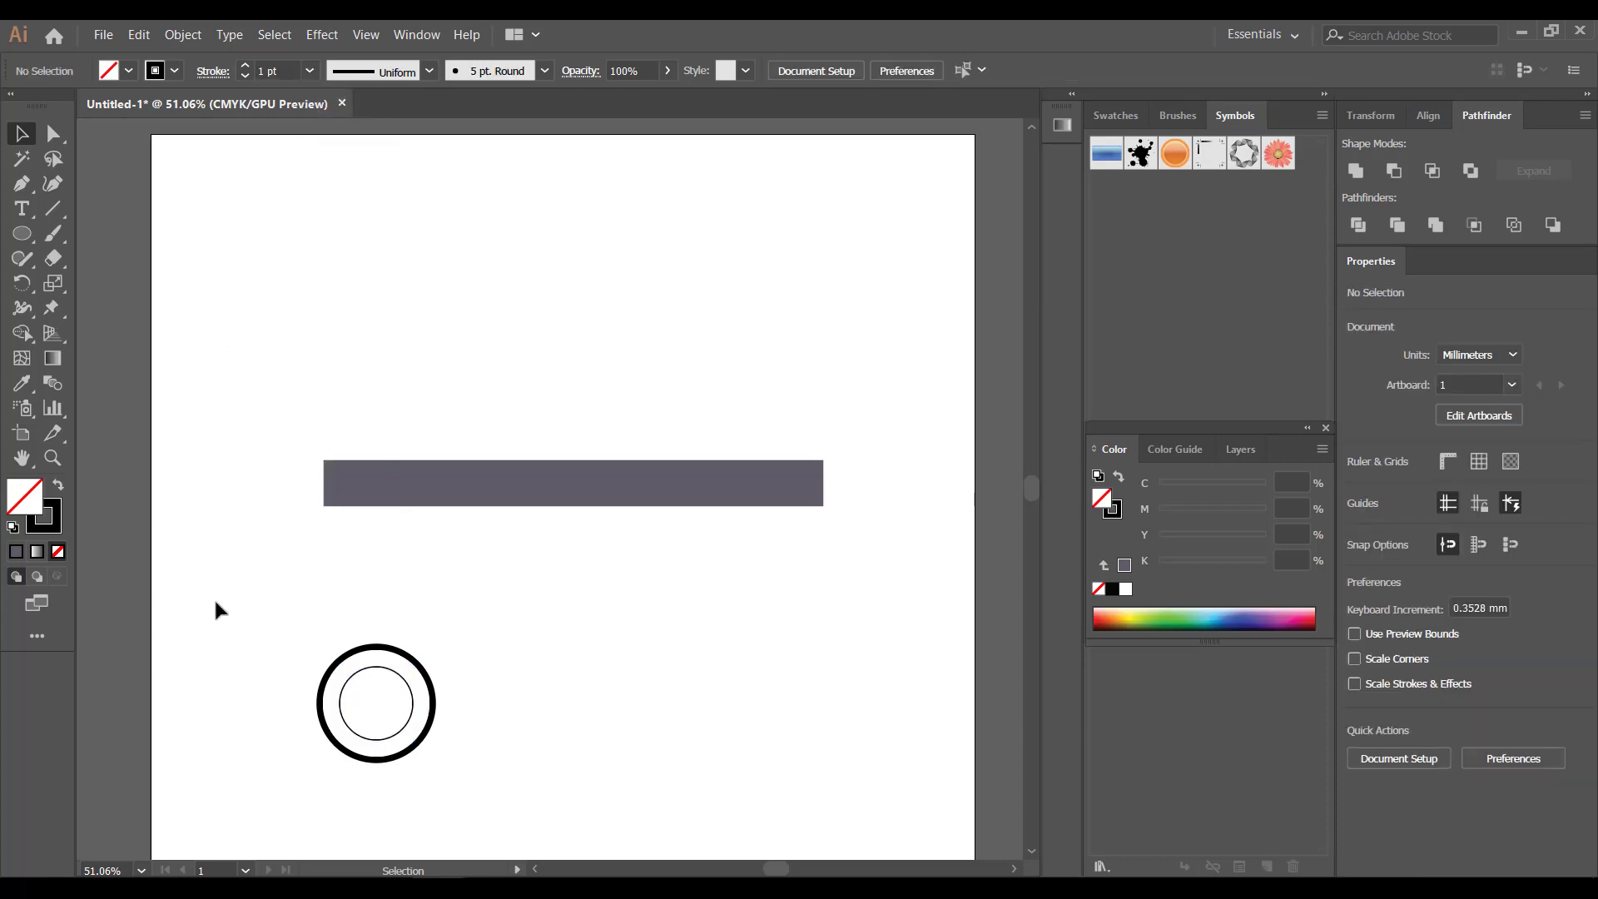
- Move both wheel circles together onto the bar's left end
mouse_move(216, 604)
left_mouse_down()
mouse_move(494, 736)
mouse_move(473, 755)
left_mouse_up()
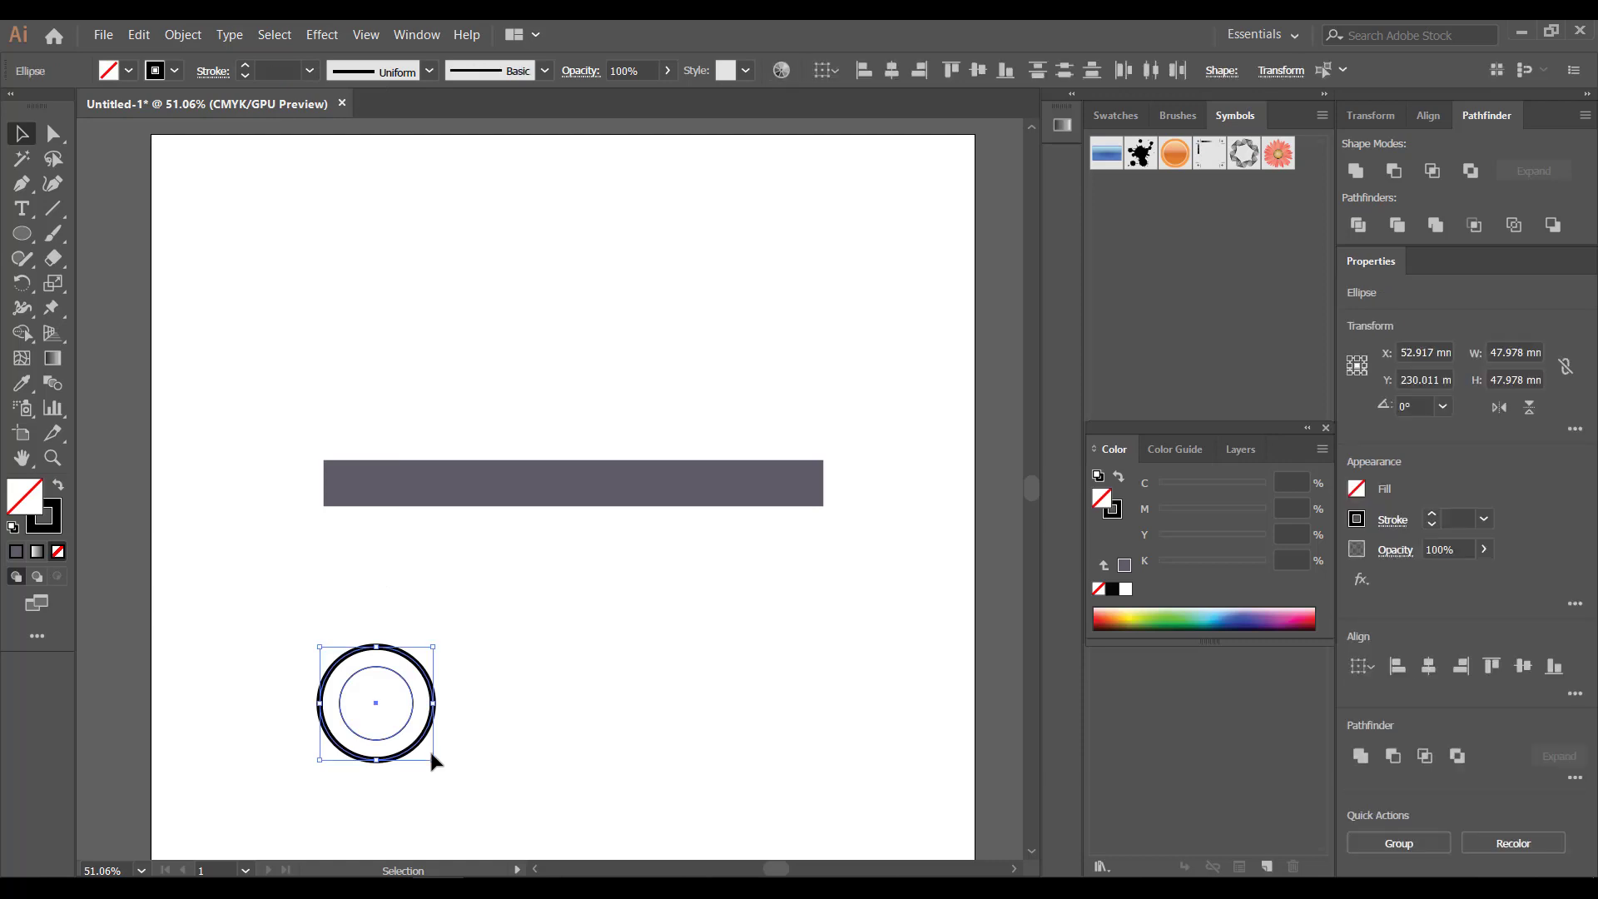
left_click_drag(374, 734, 405, 541)
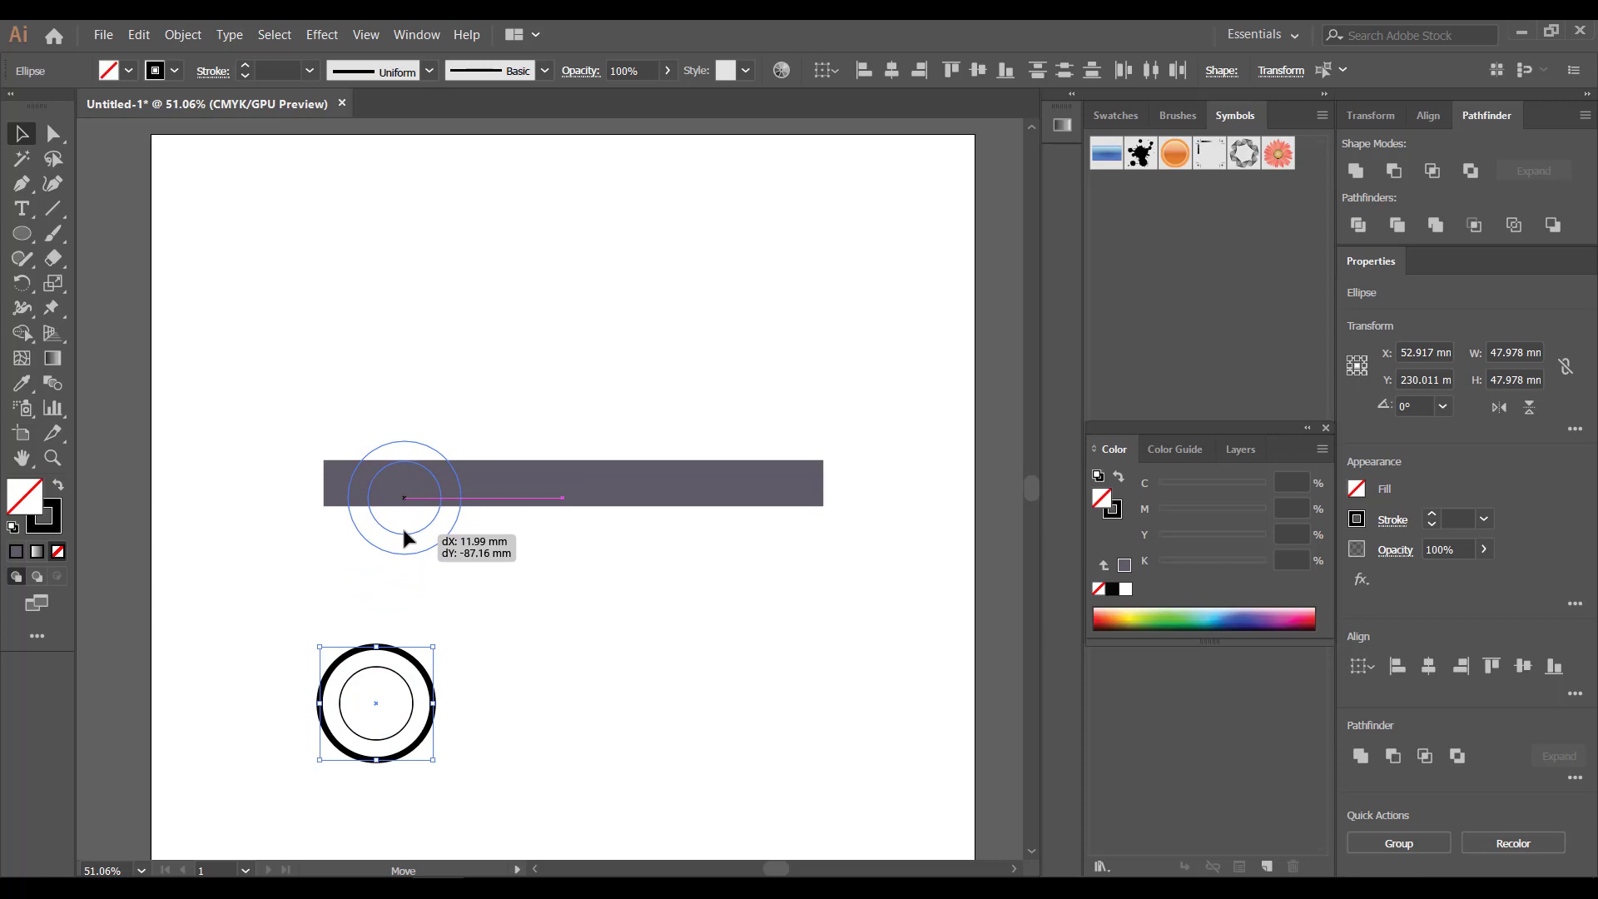
left_click_drag(404, 532, 404, 545)
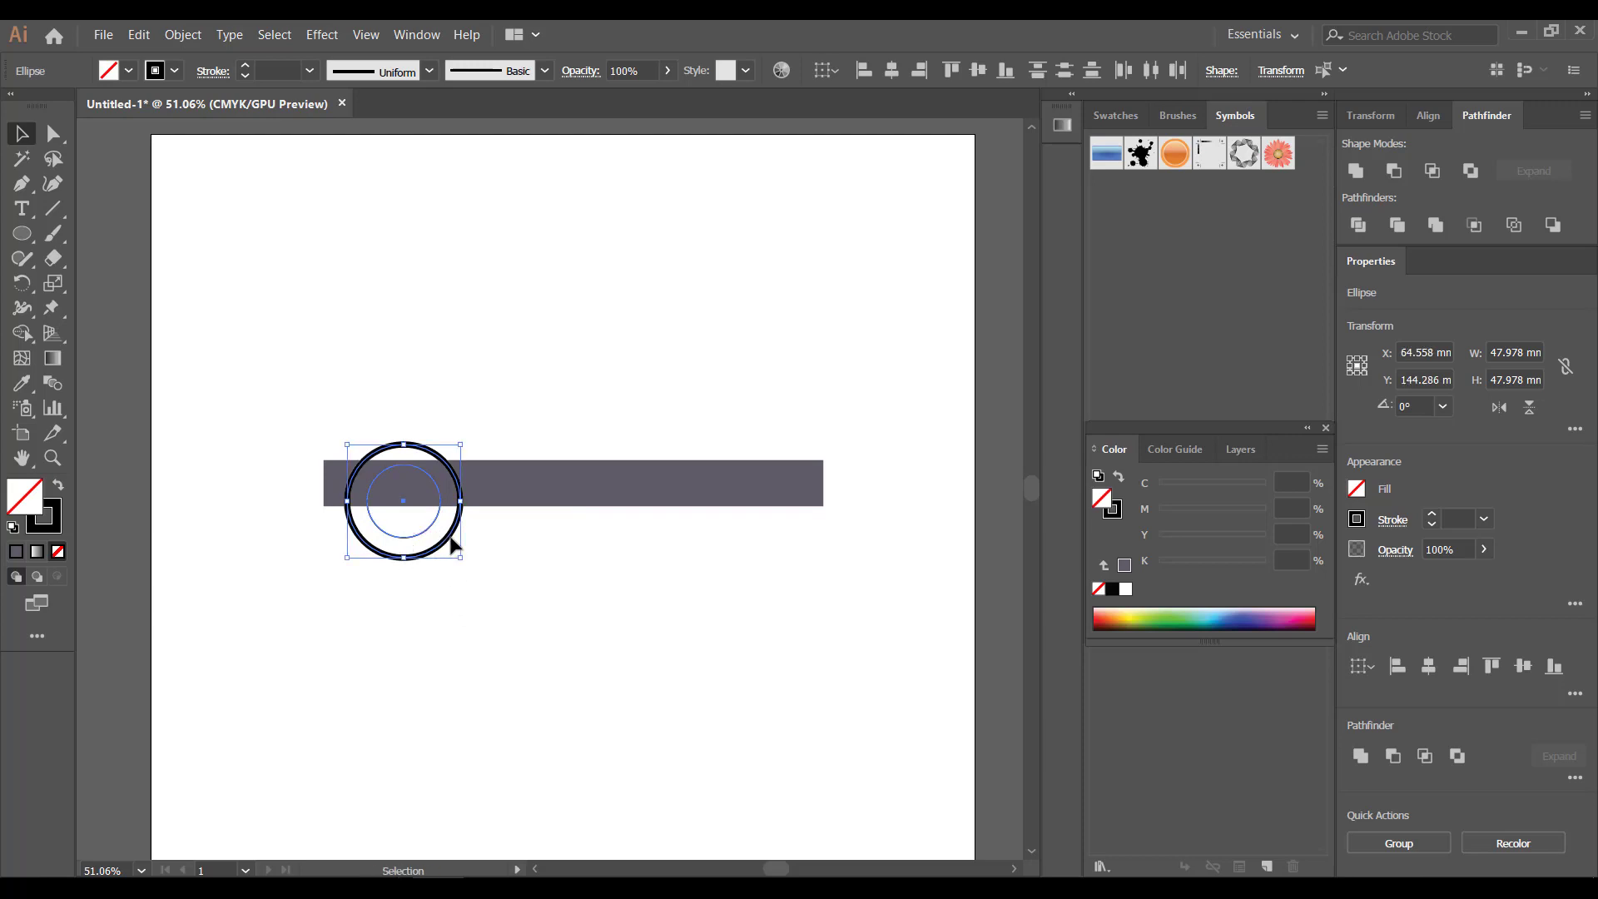
- Paste a duplicate wheel and place it at the bar's right end
key("ctrl+v")
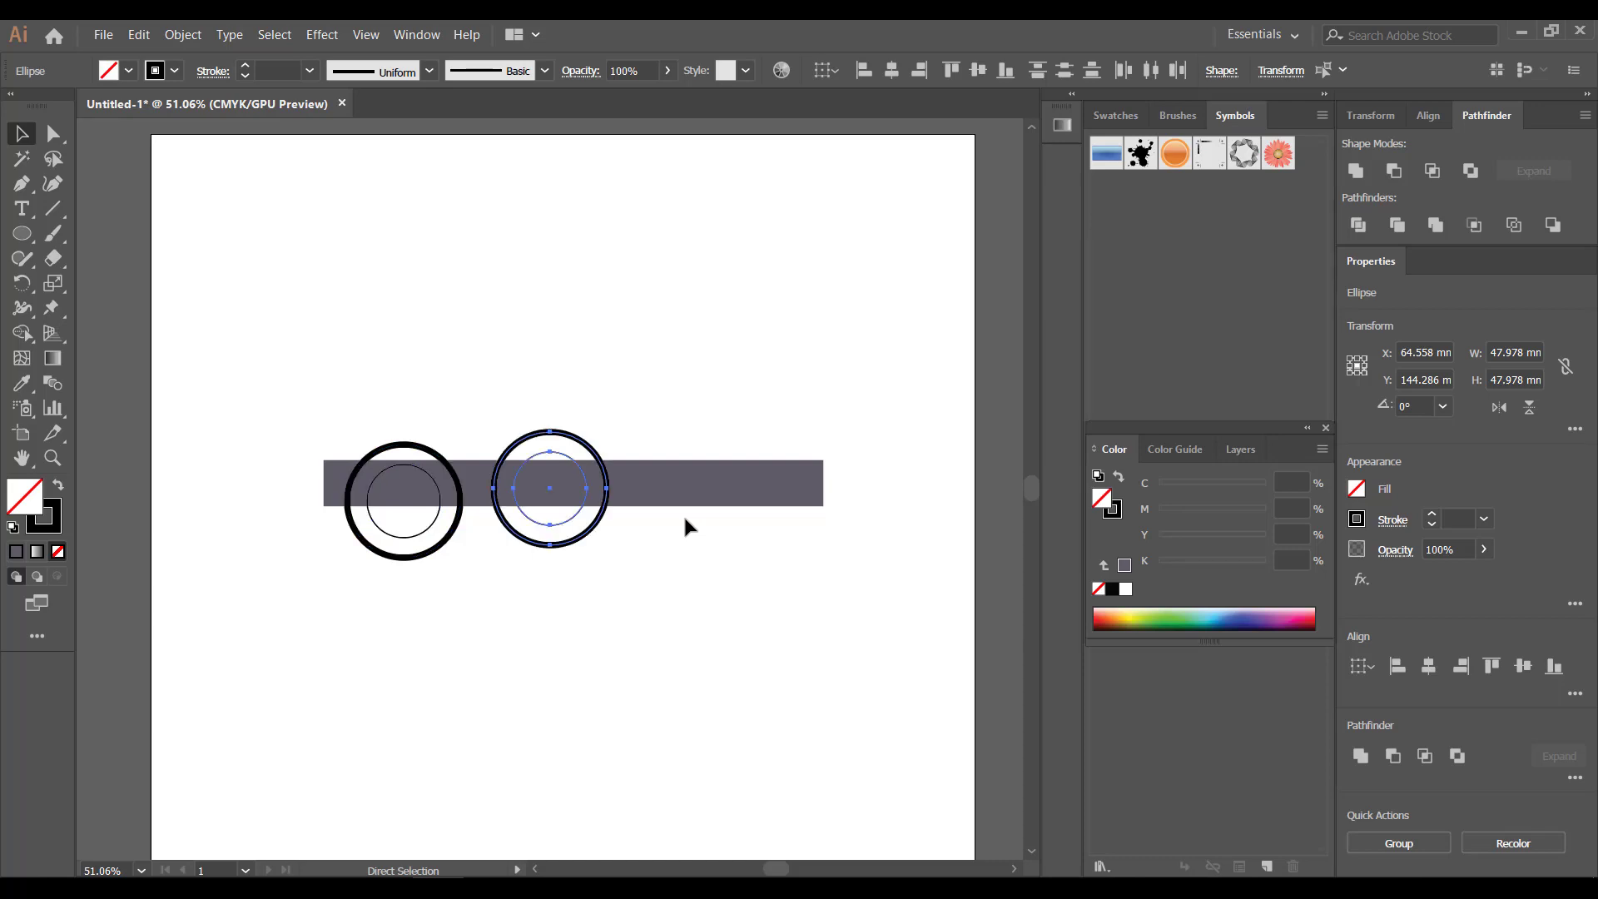
left_click(562, 499)
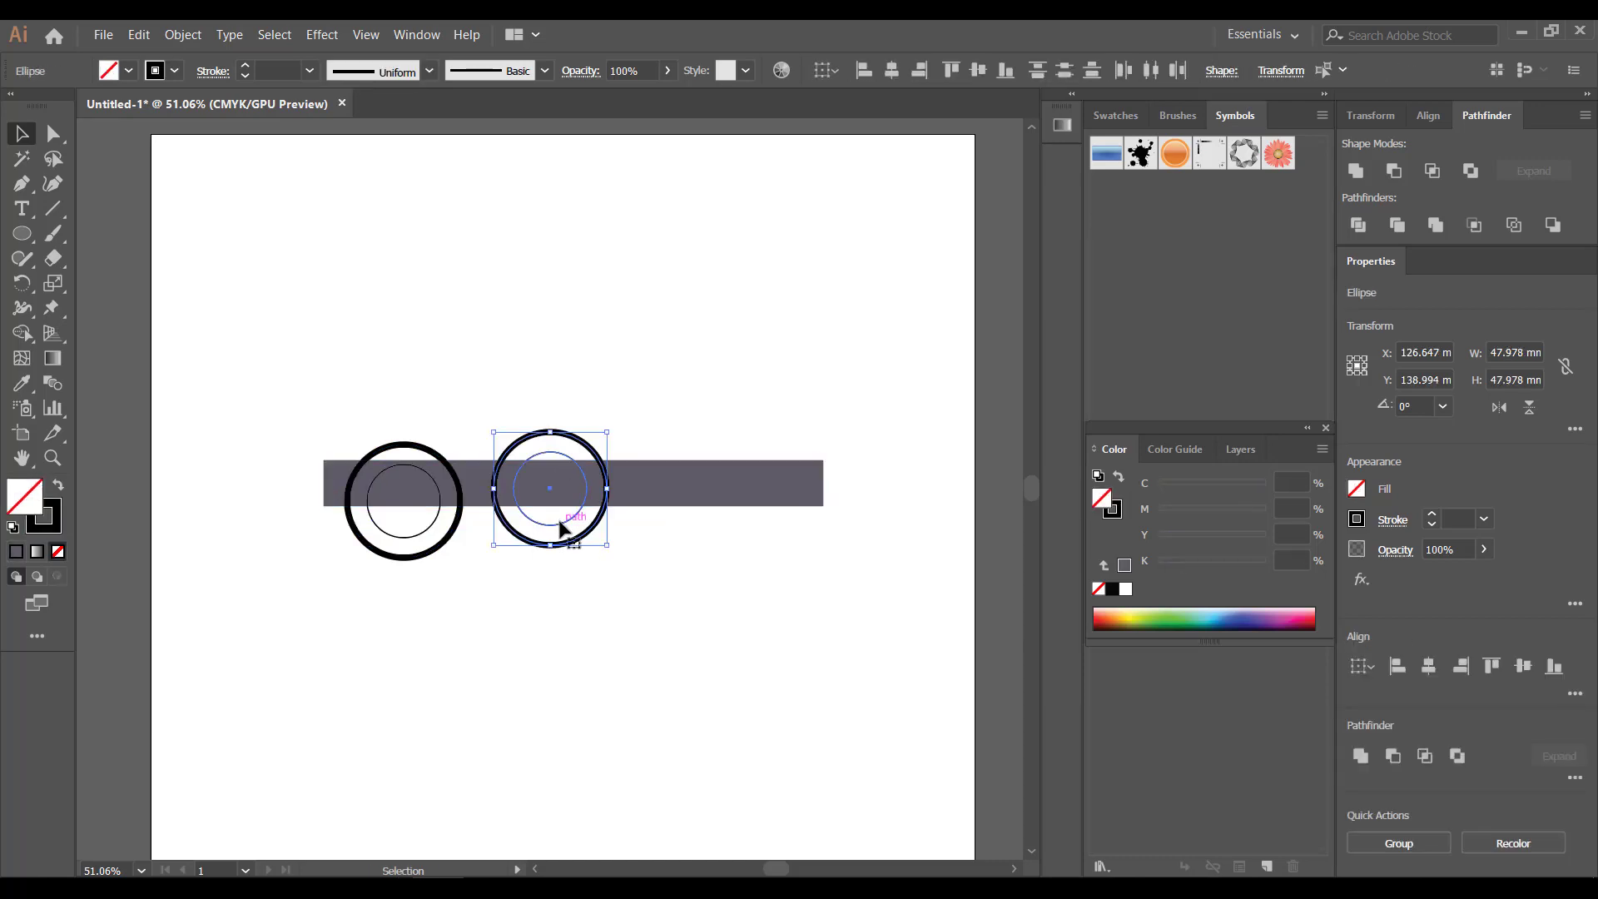
mouse_move(559, 526)
left_mouse_down()
mouse_move(676, 531)
mouse_move(676, 544)
mouse_move(747, 532)
left_mouse_up()
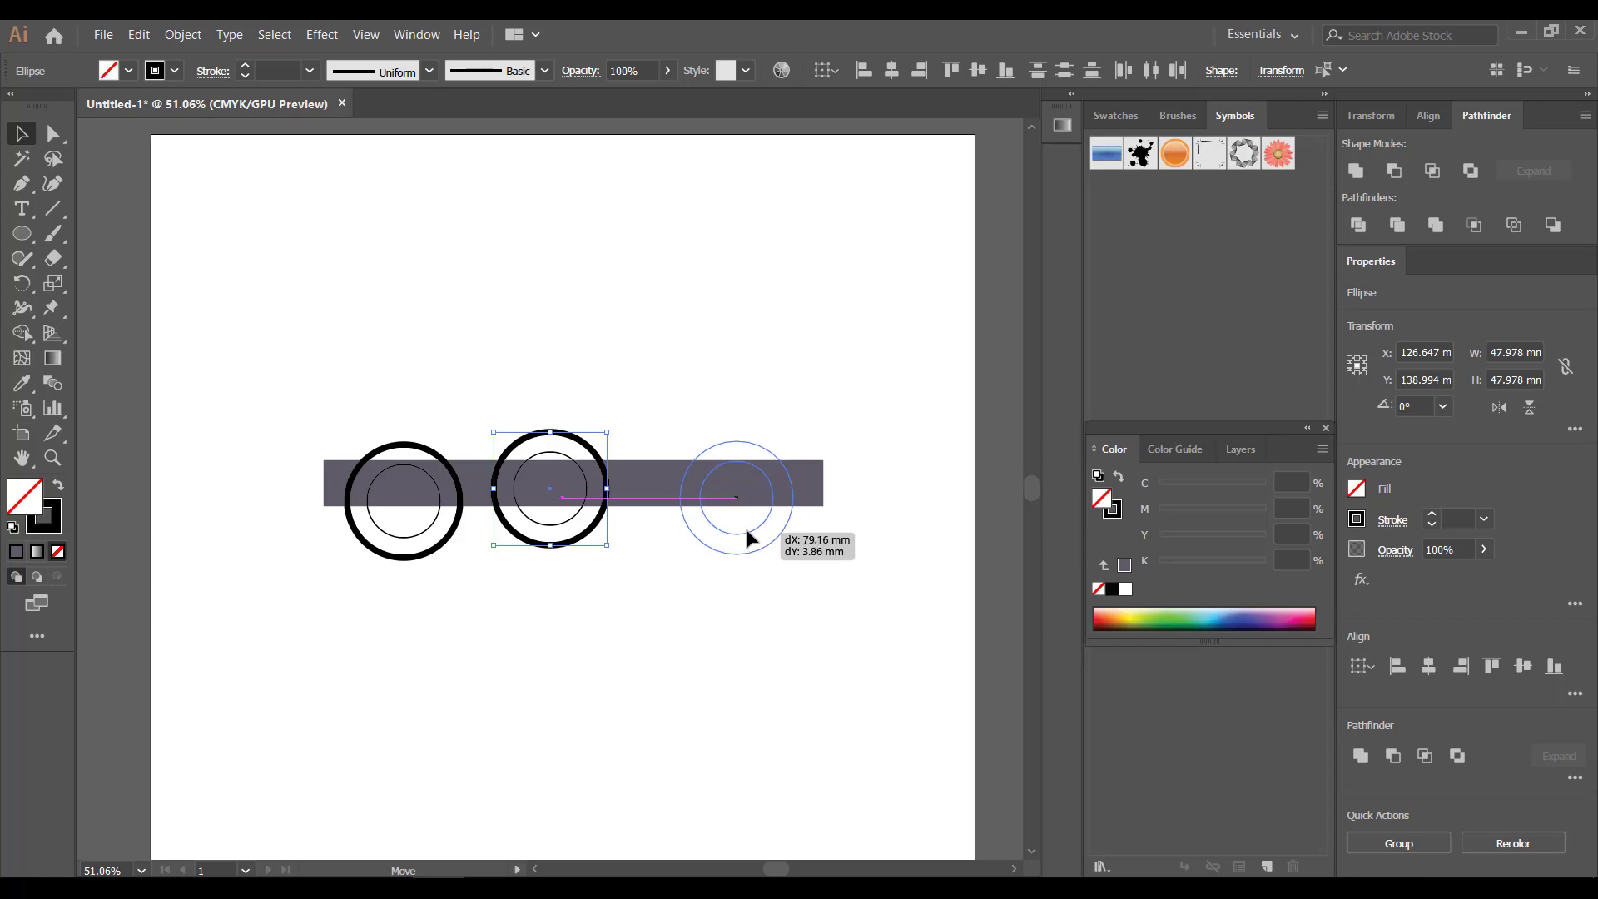
left_click_drag(746, 530, 752, 533)
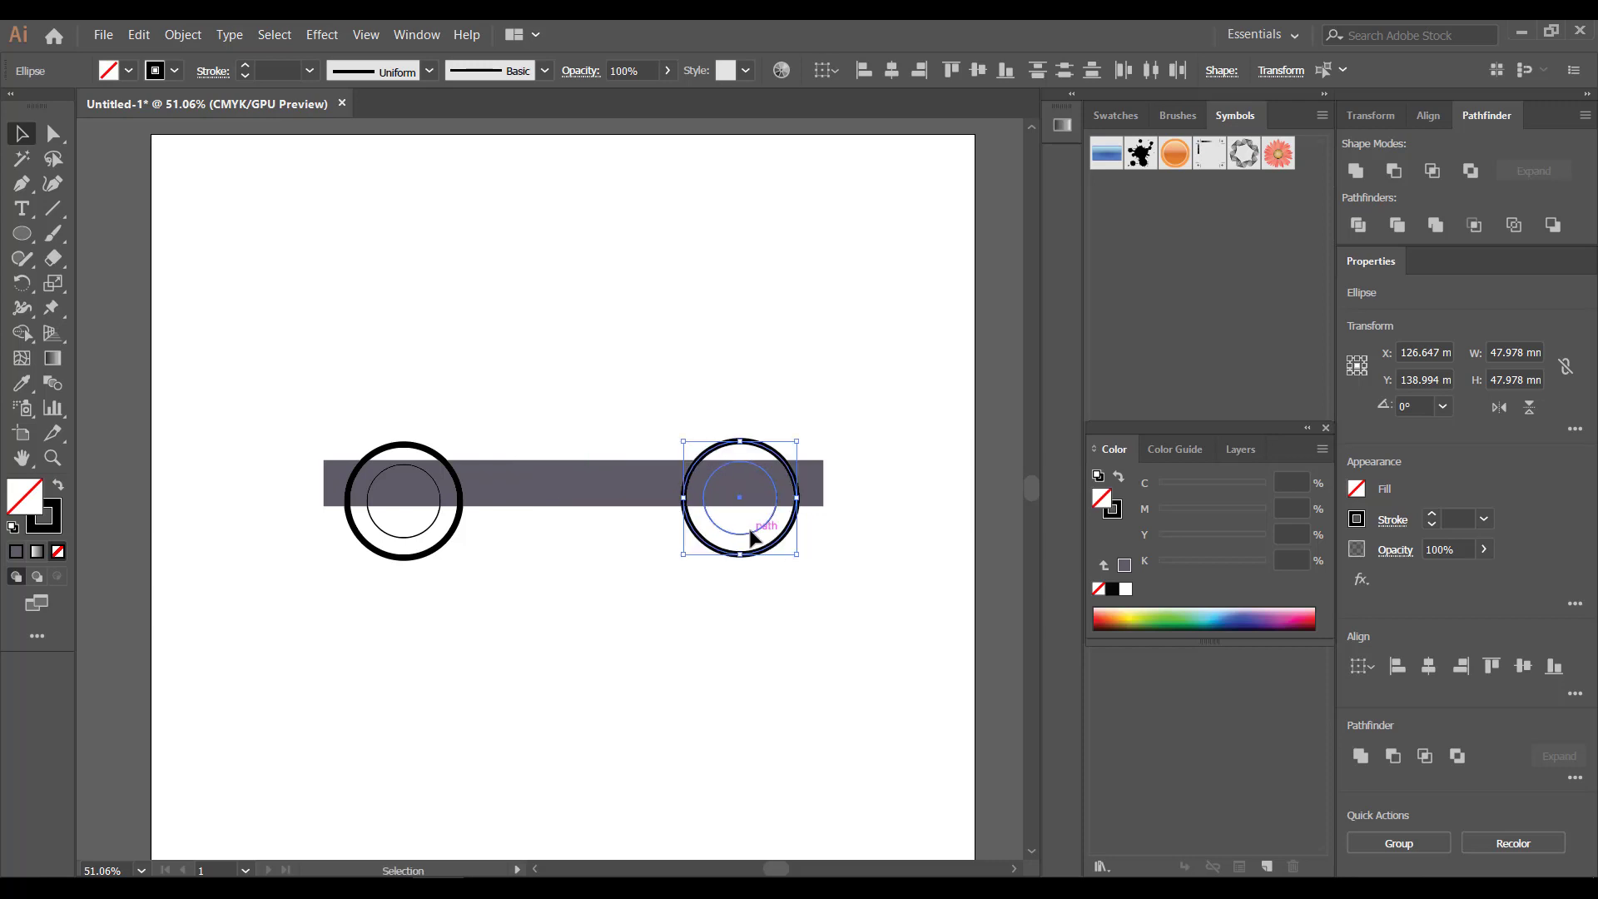
key("ctrl+shift+a")
- Draw a small 12.7 mm hub circle and centre it inside the left wheel
key("l")
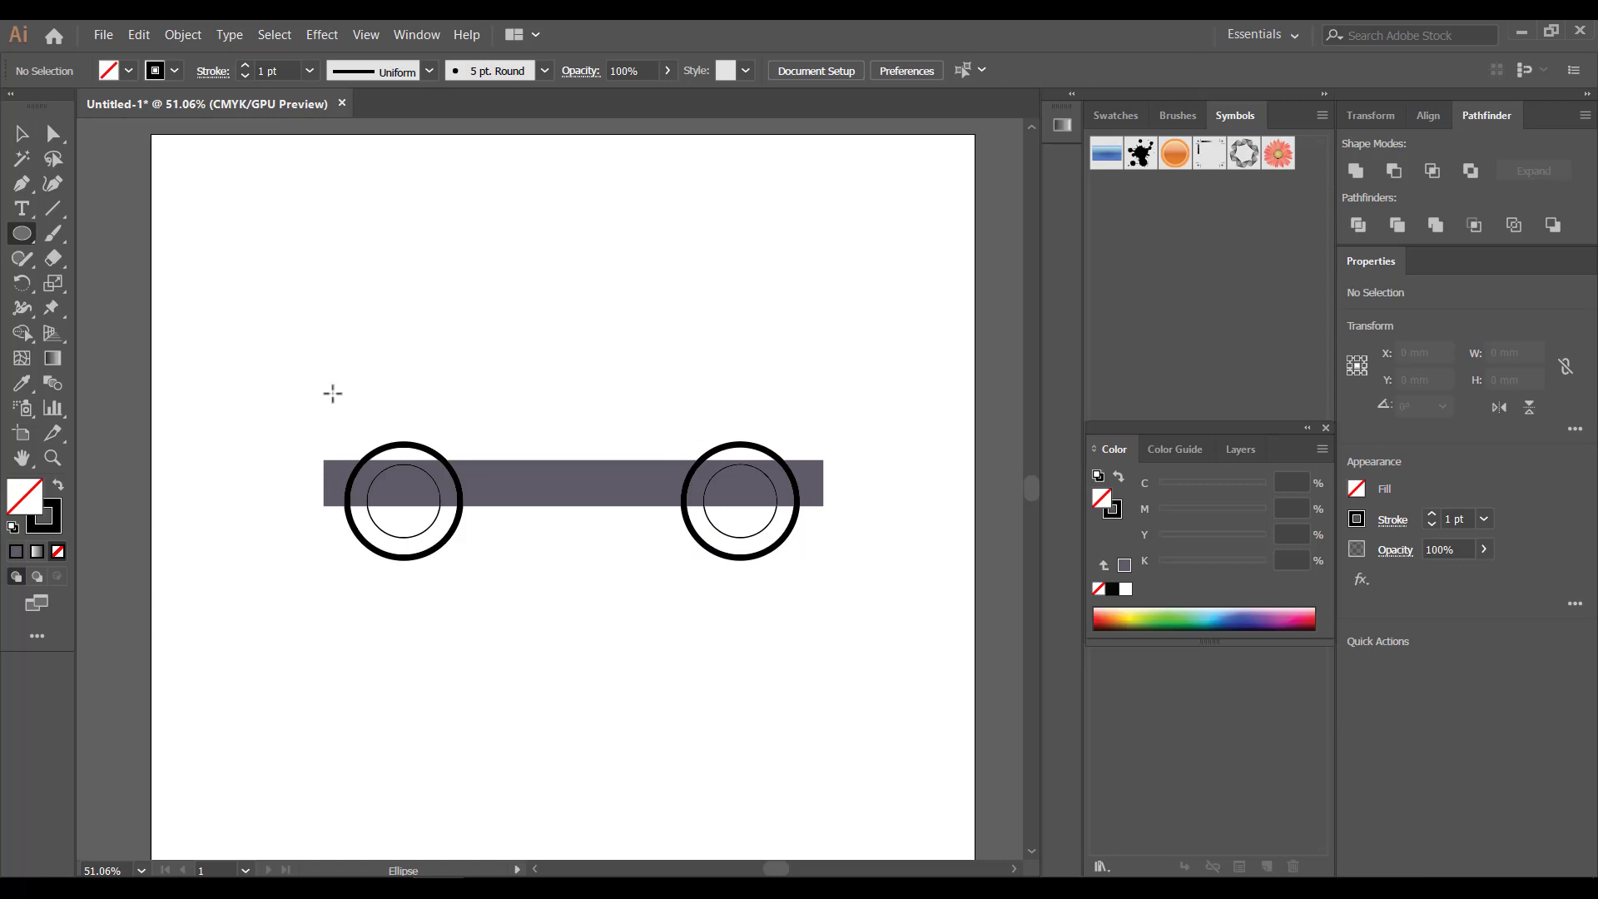
left_click_drag(333, 393, 363, 423)
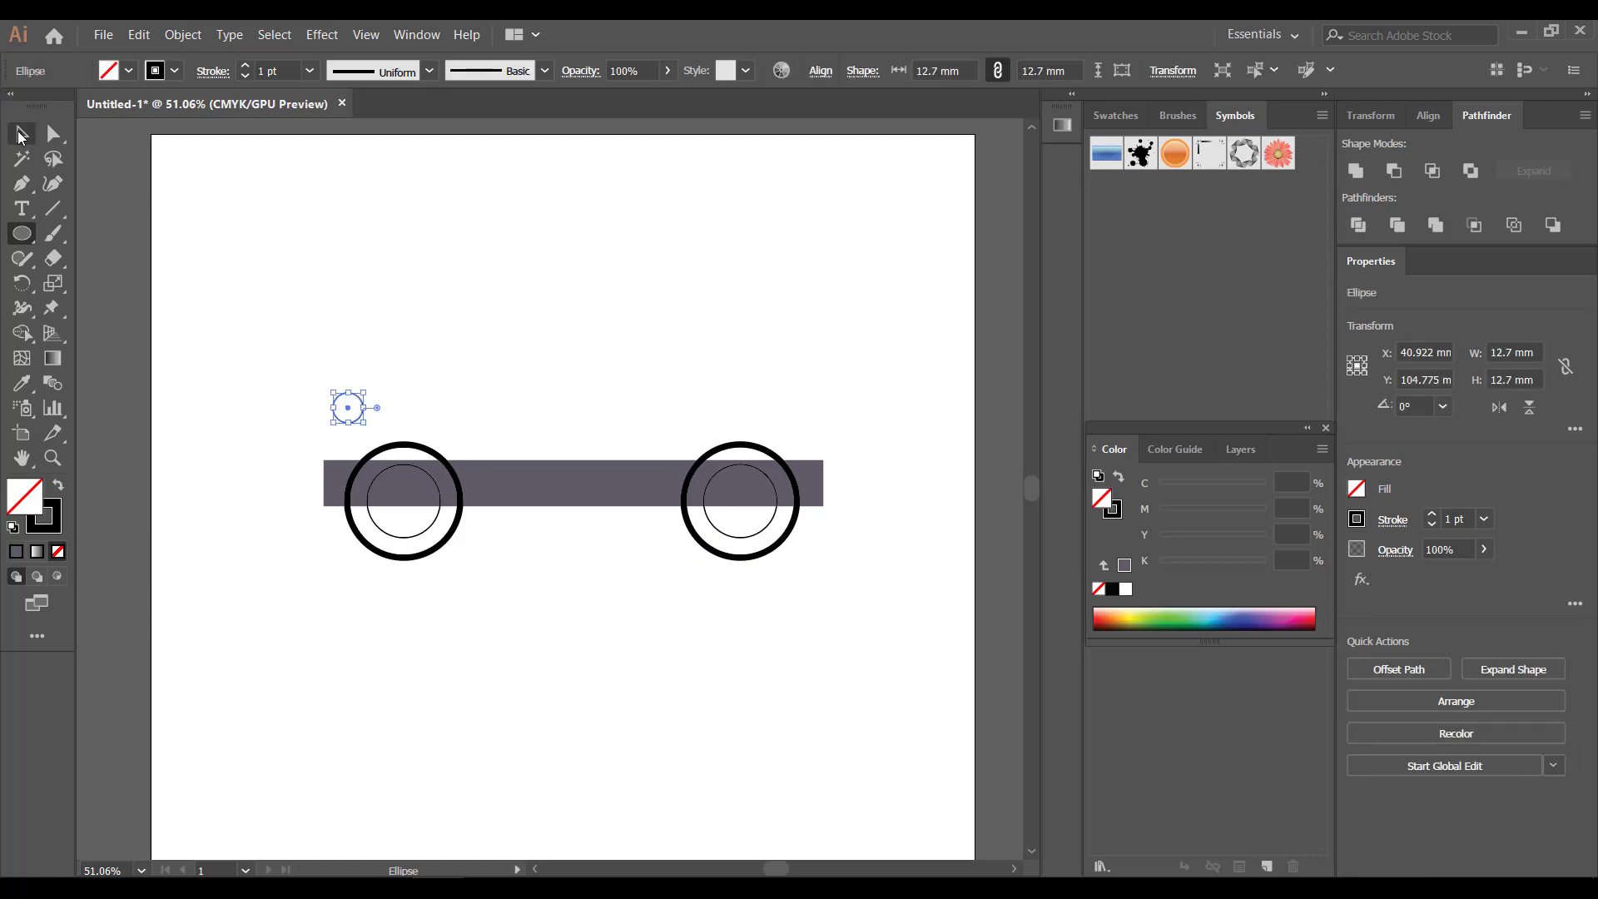
left_click(21, 134)
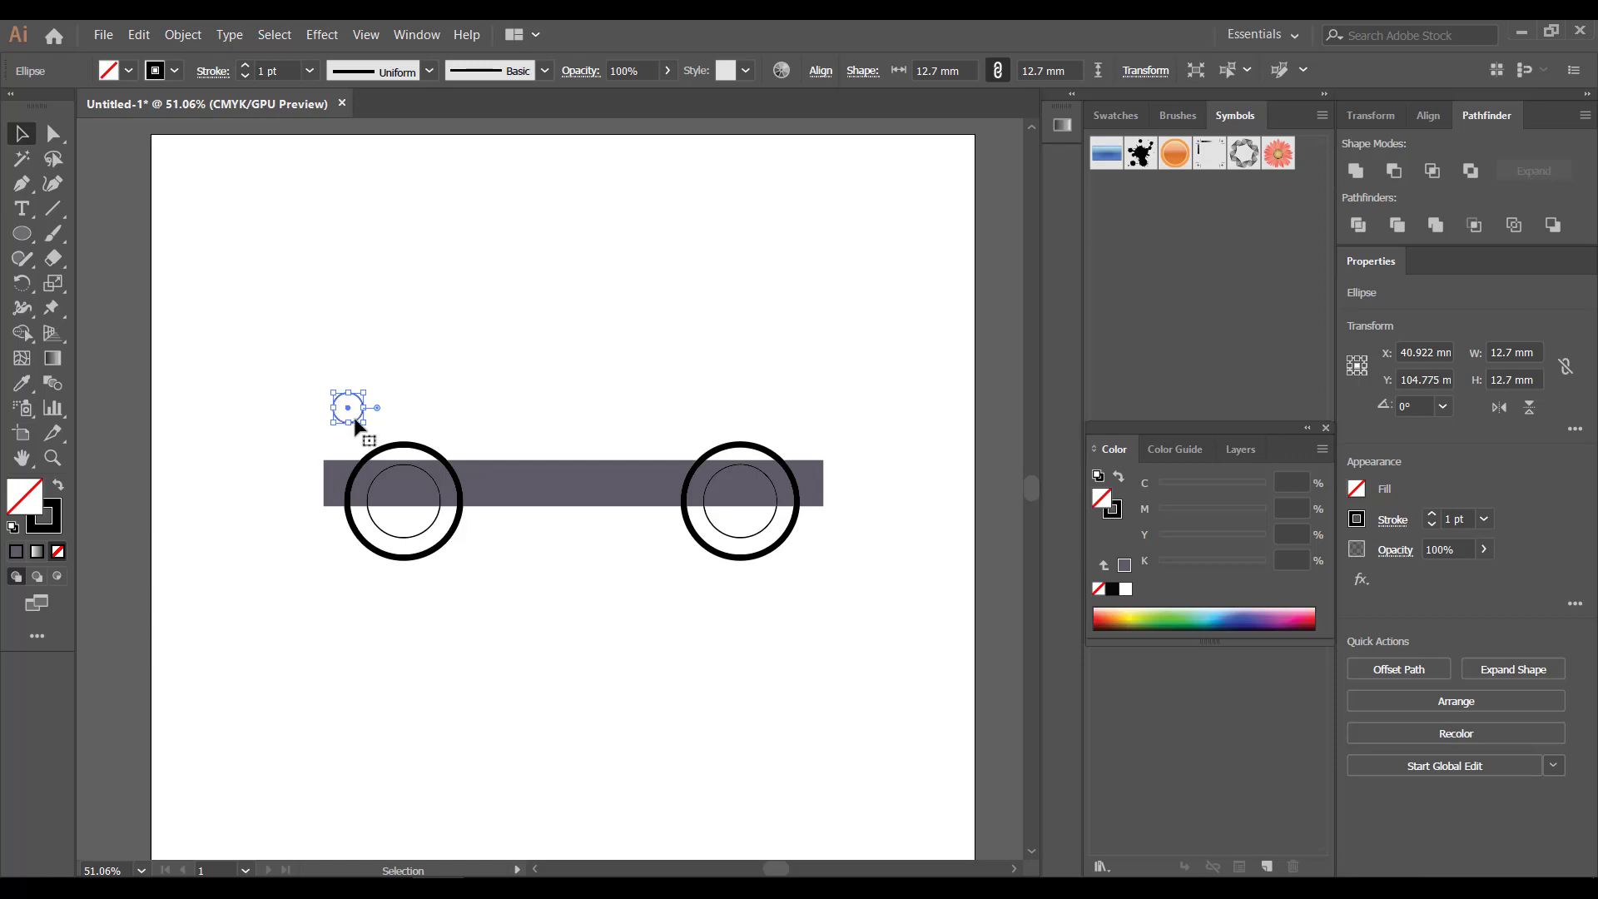
left_click_drag(356, 423, 416, 508)
left_click_drag(451, 564, 403, 523)
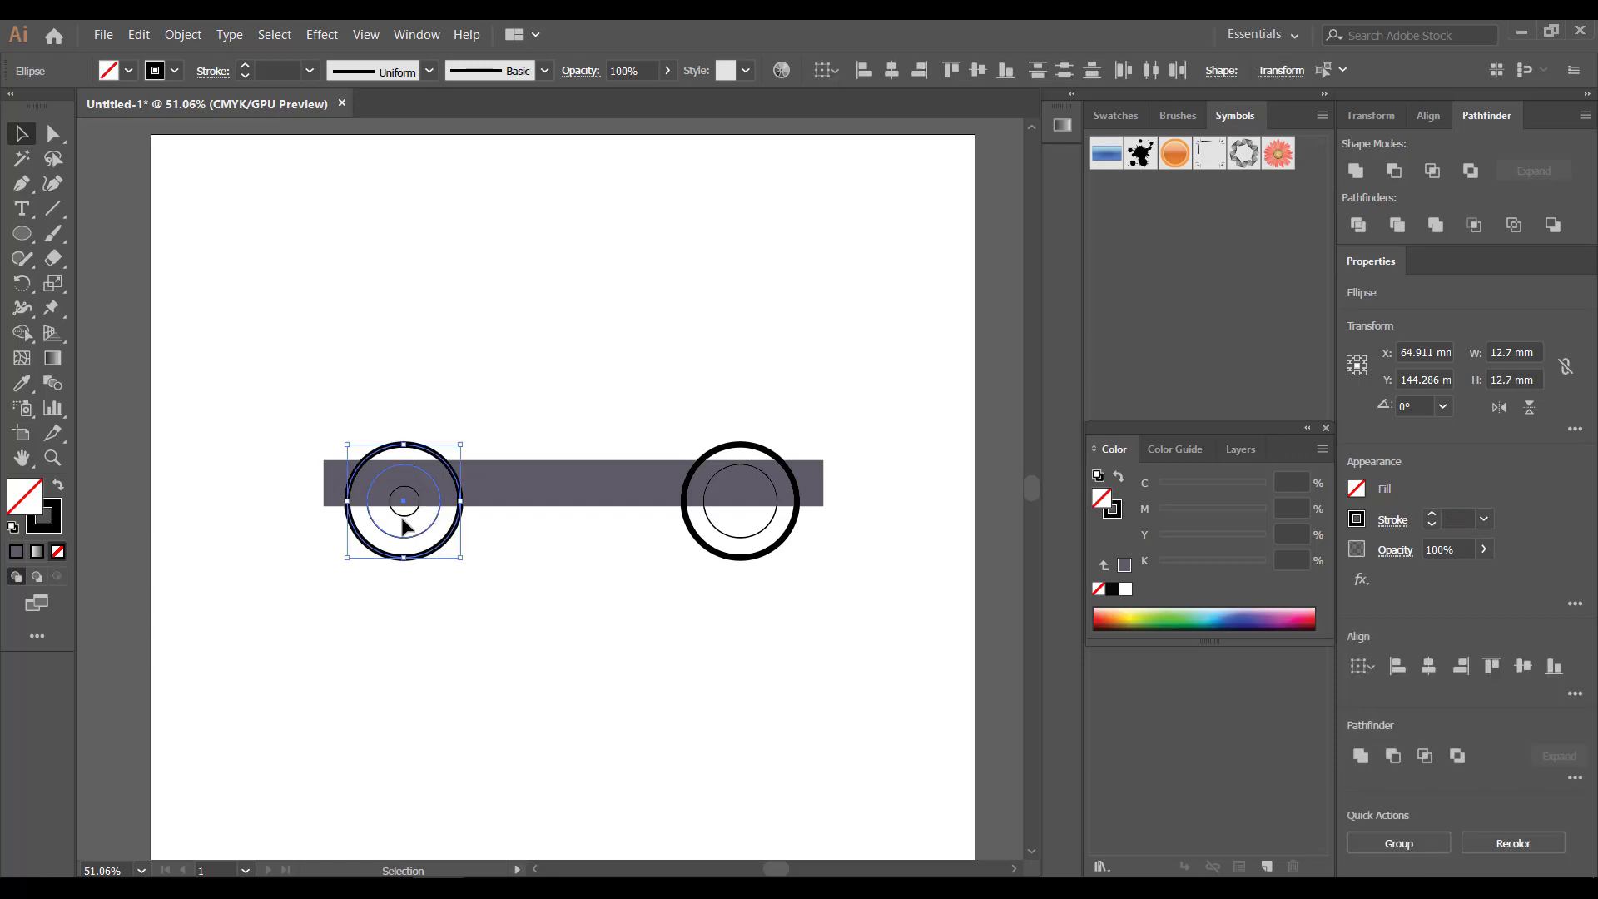
left_click(466, 603)
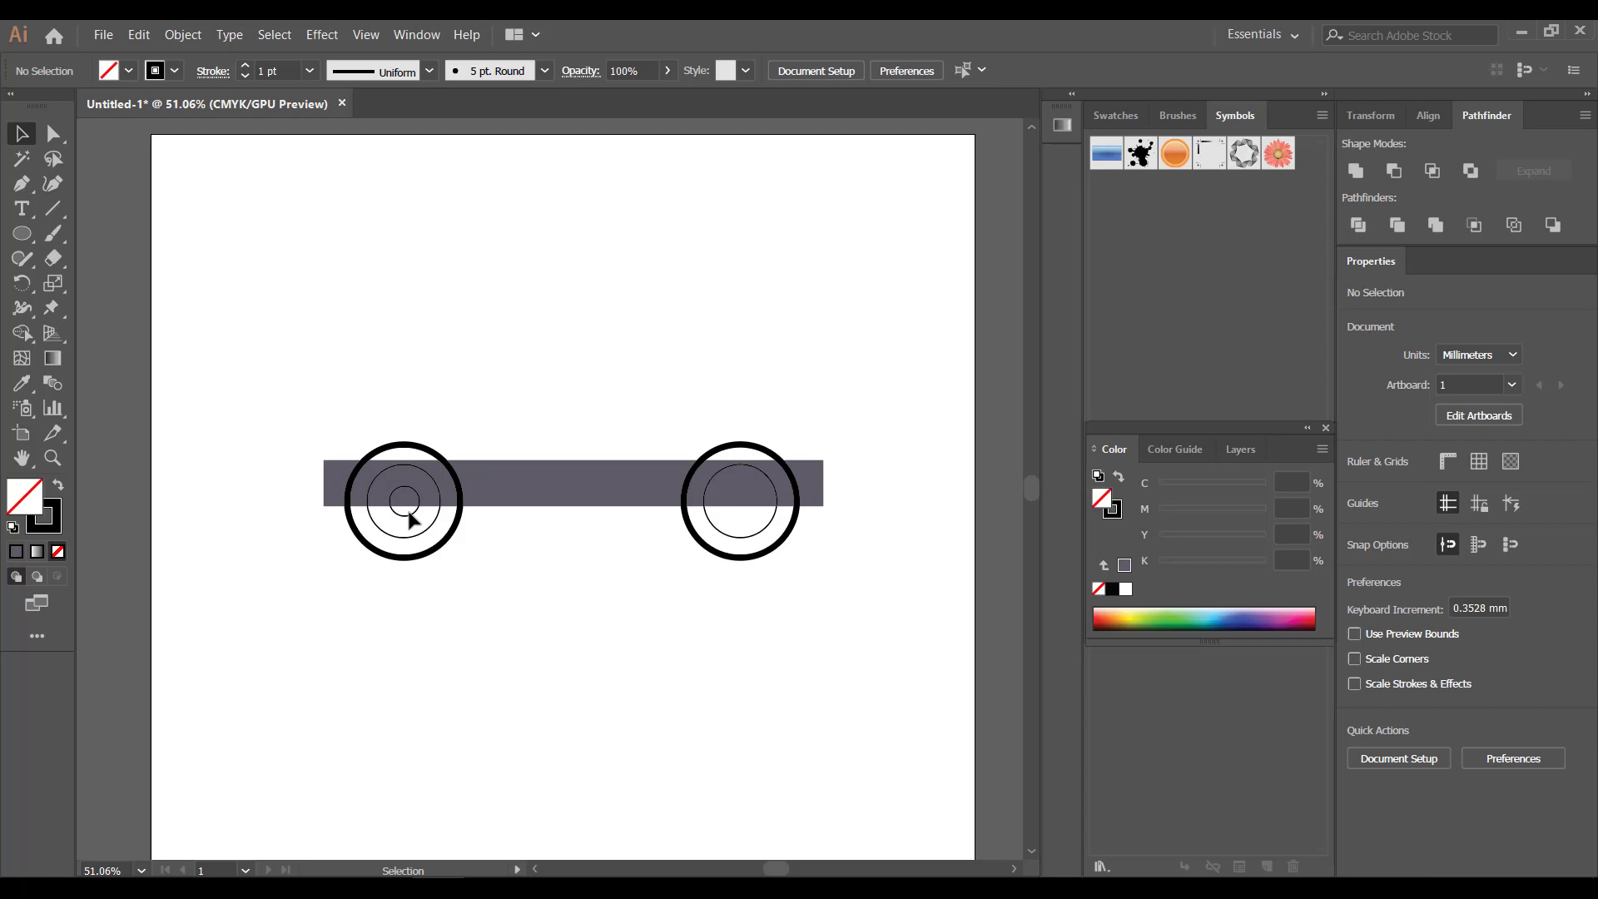
- Copy the hub circle to the centre of the right wheel
left_click_drag(408, 515, 741, 510)
left_click(794, 604)
left_click(753, 519)
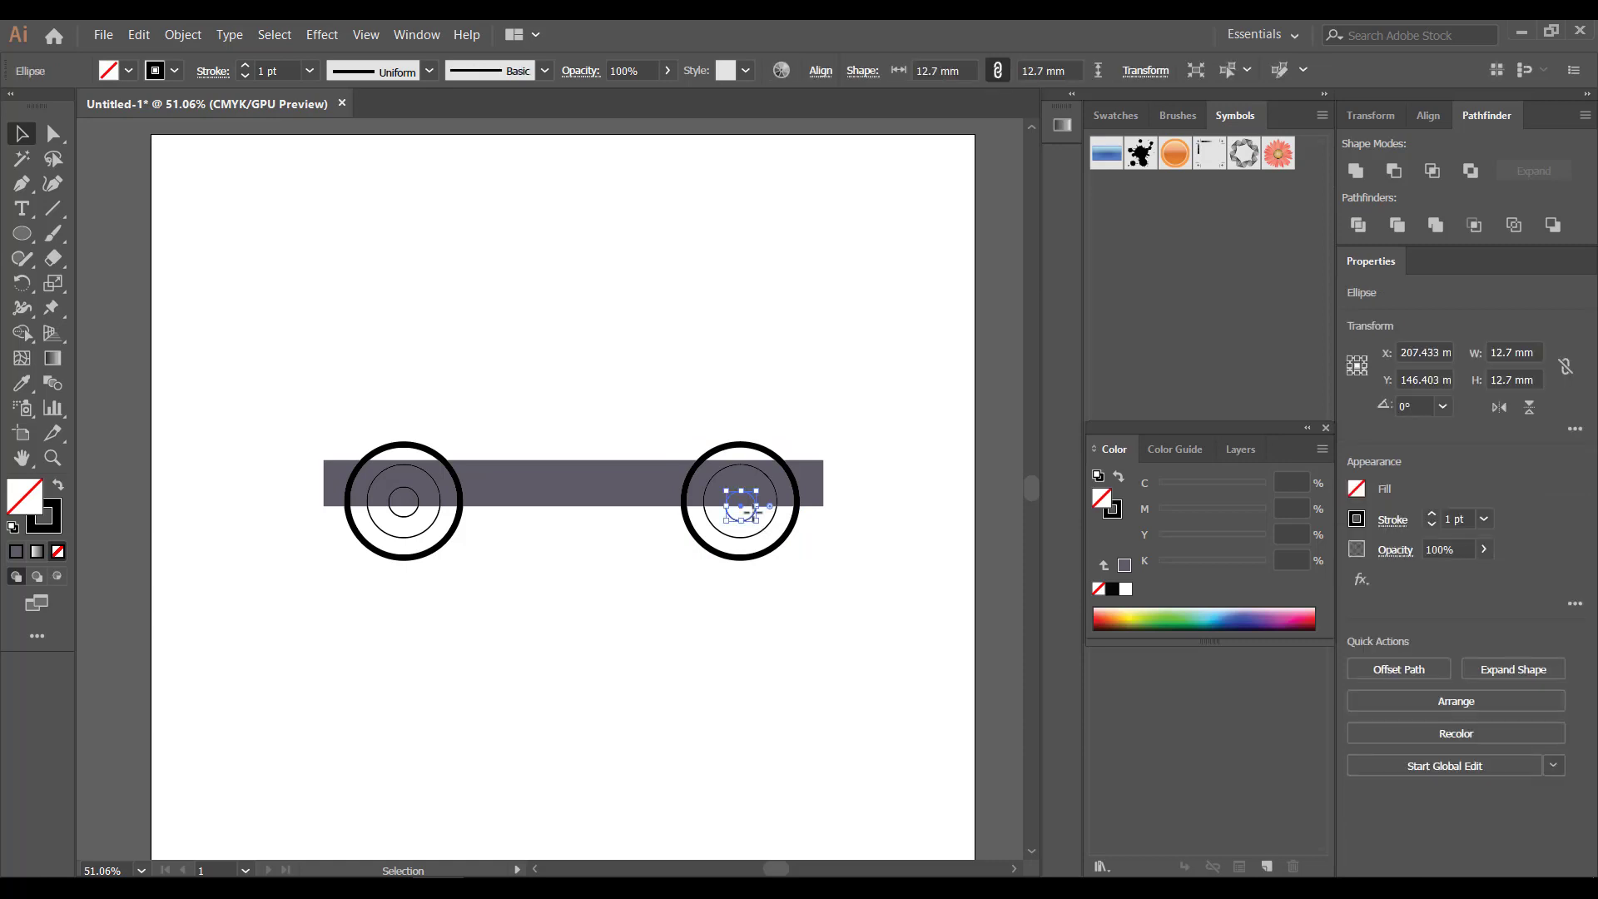
left_click(500, 374)
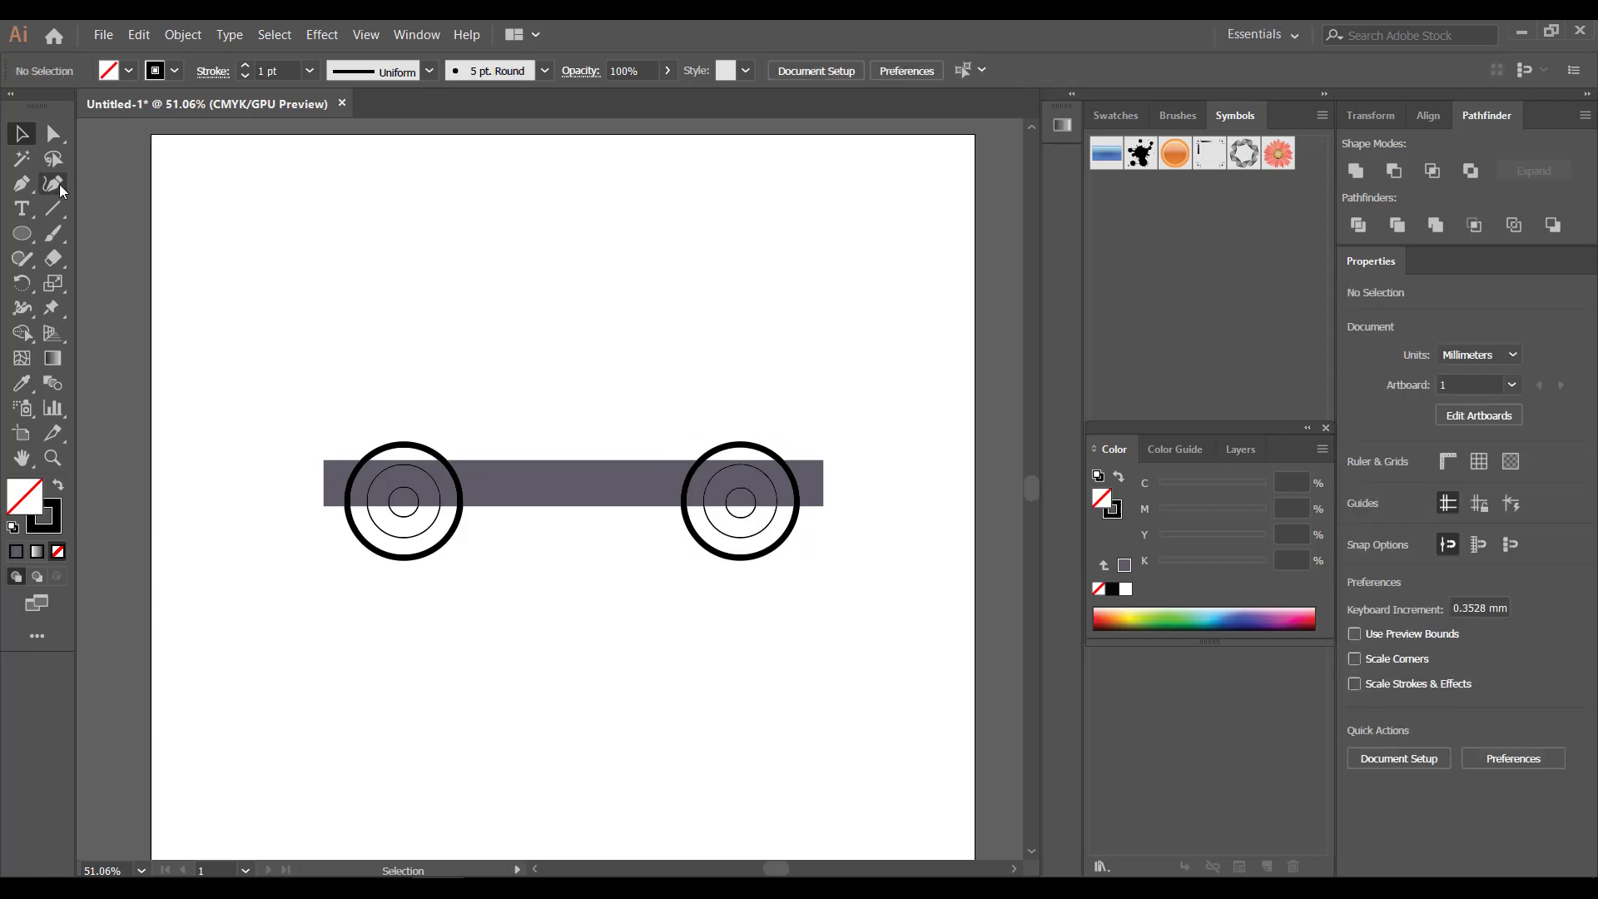
- Draw an 87.489 × 37.042 mm cab on the chassis's left end, rounding its top-left corner to 8.64 mm
left_click(28, 238)
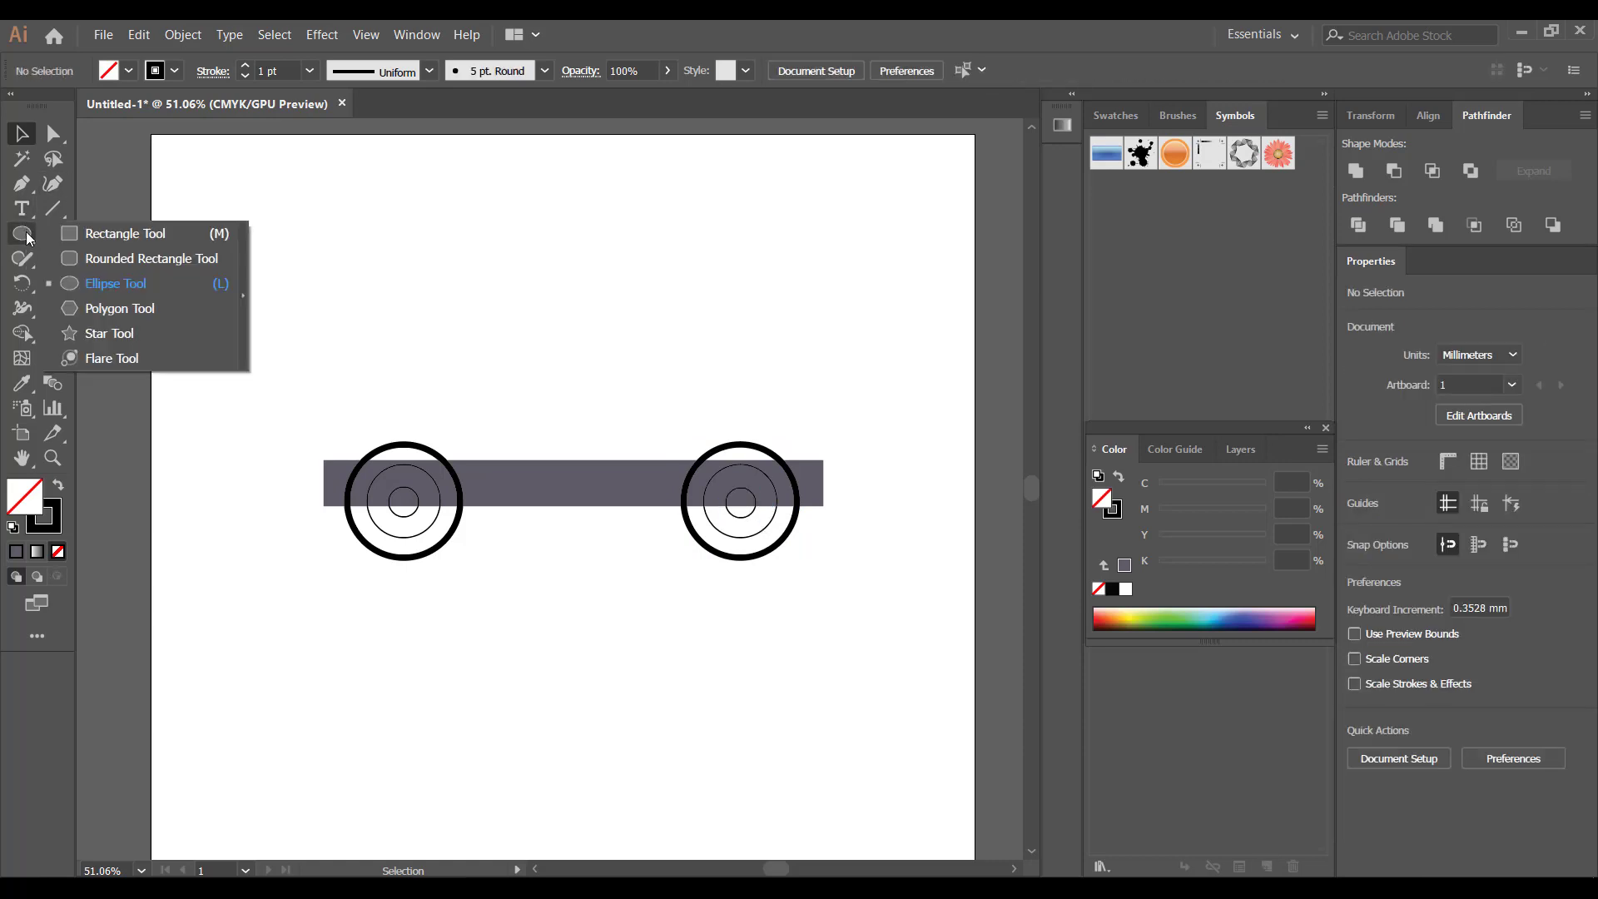
left_click(70, 237)
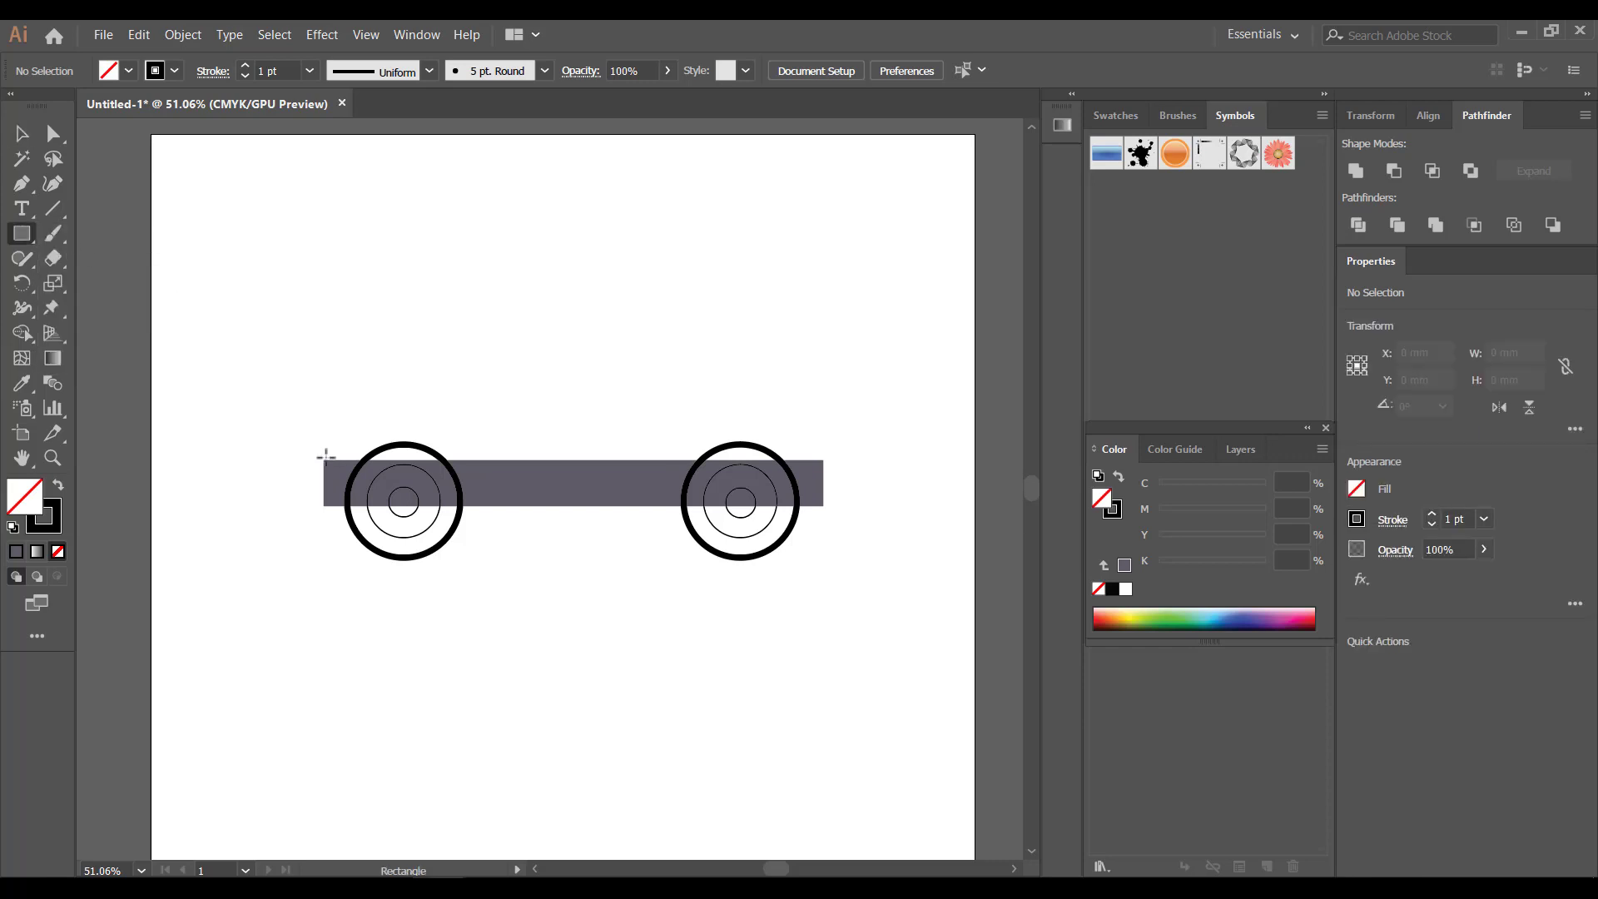
left_click_drag(324, 458, 531, 368)
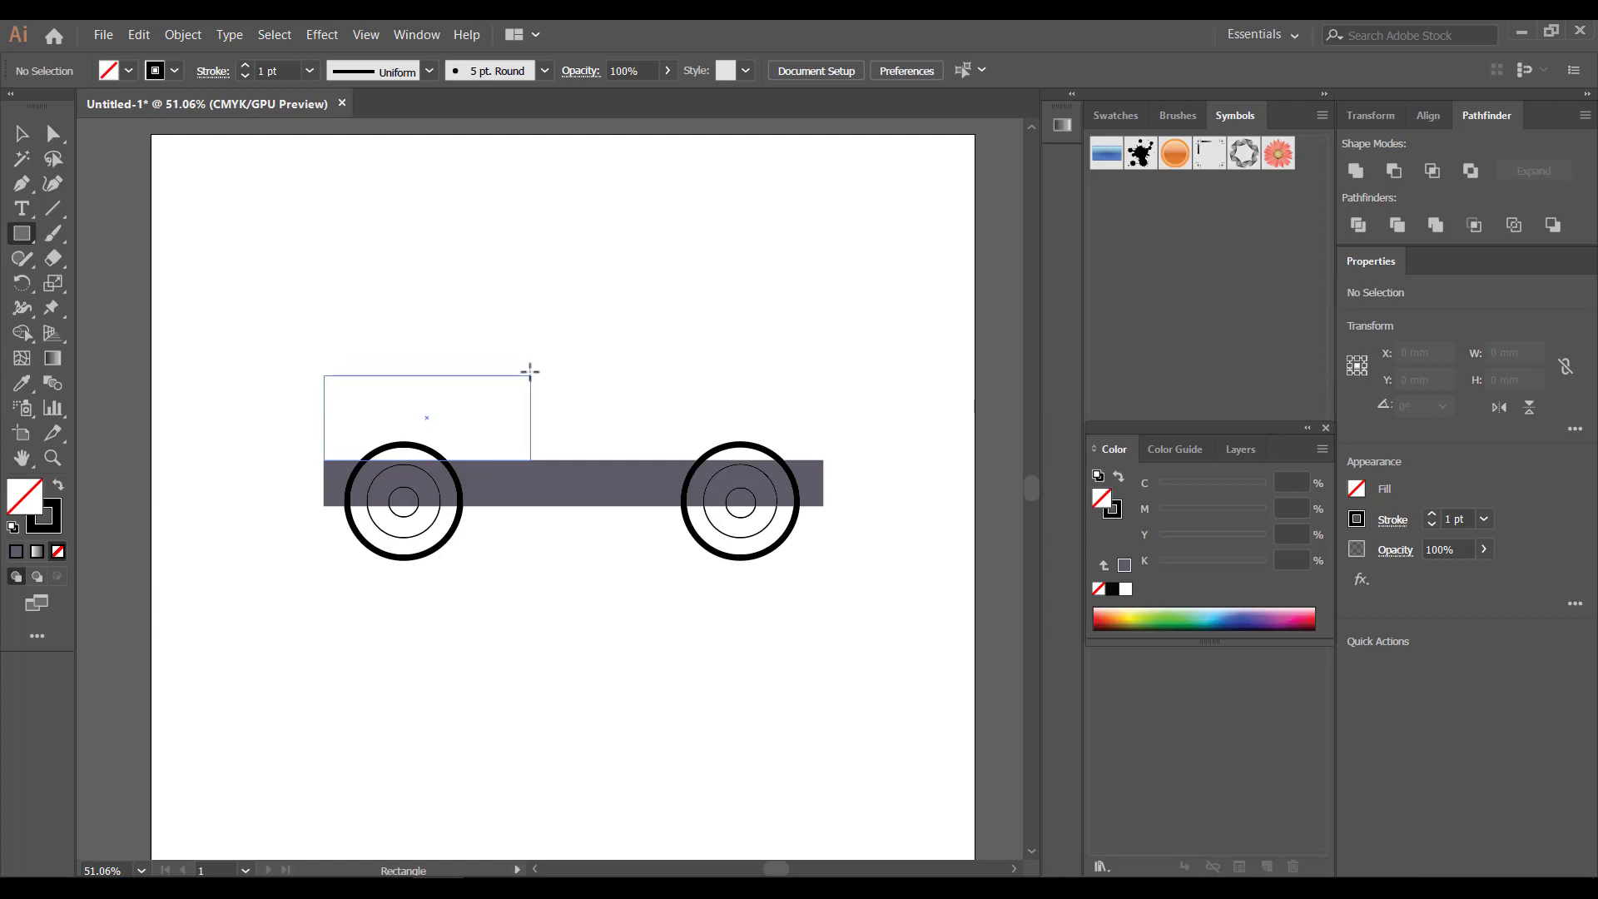
left_click_drag(530, 367, 530, 372)
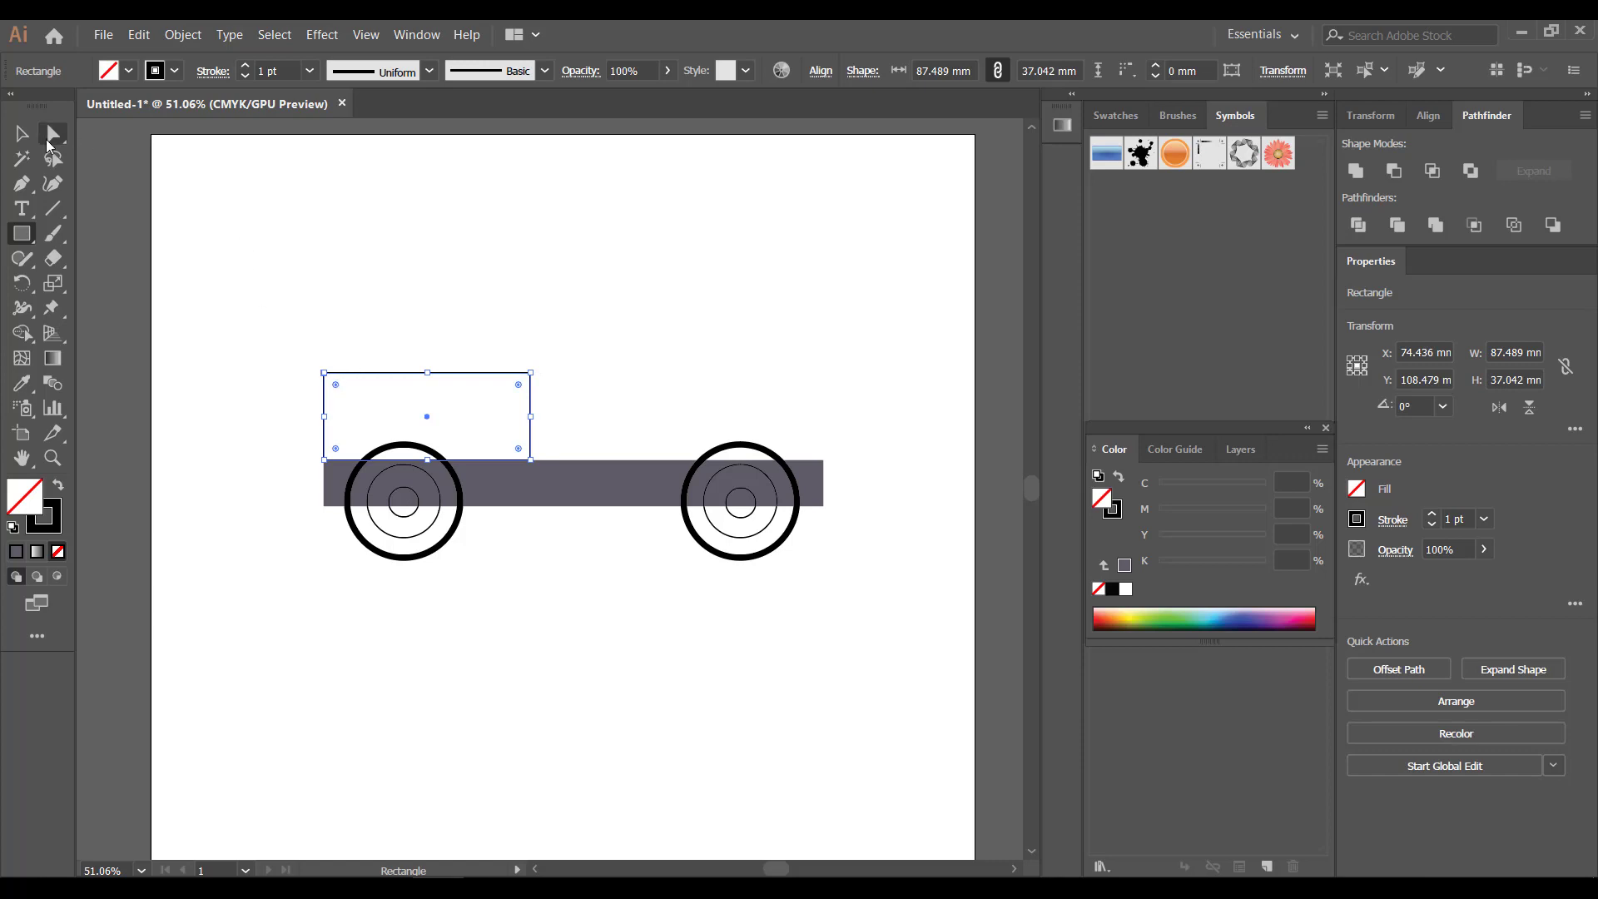
left_click(50, 138)
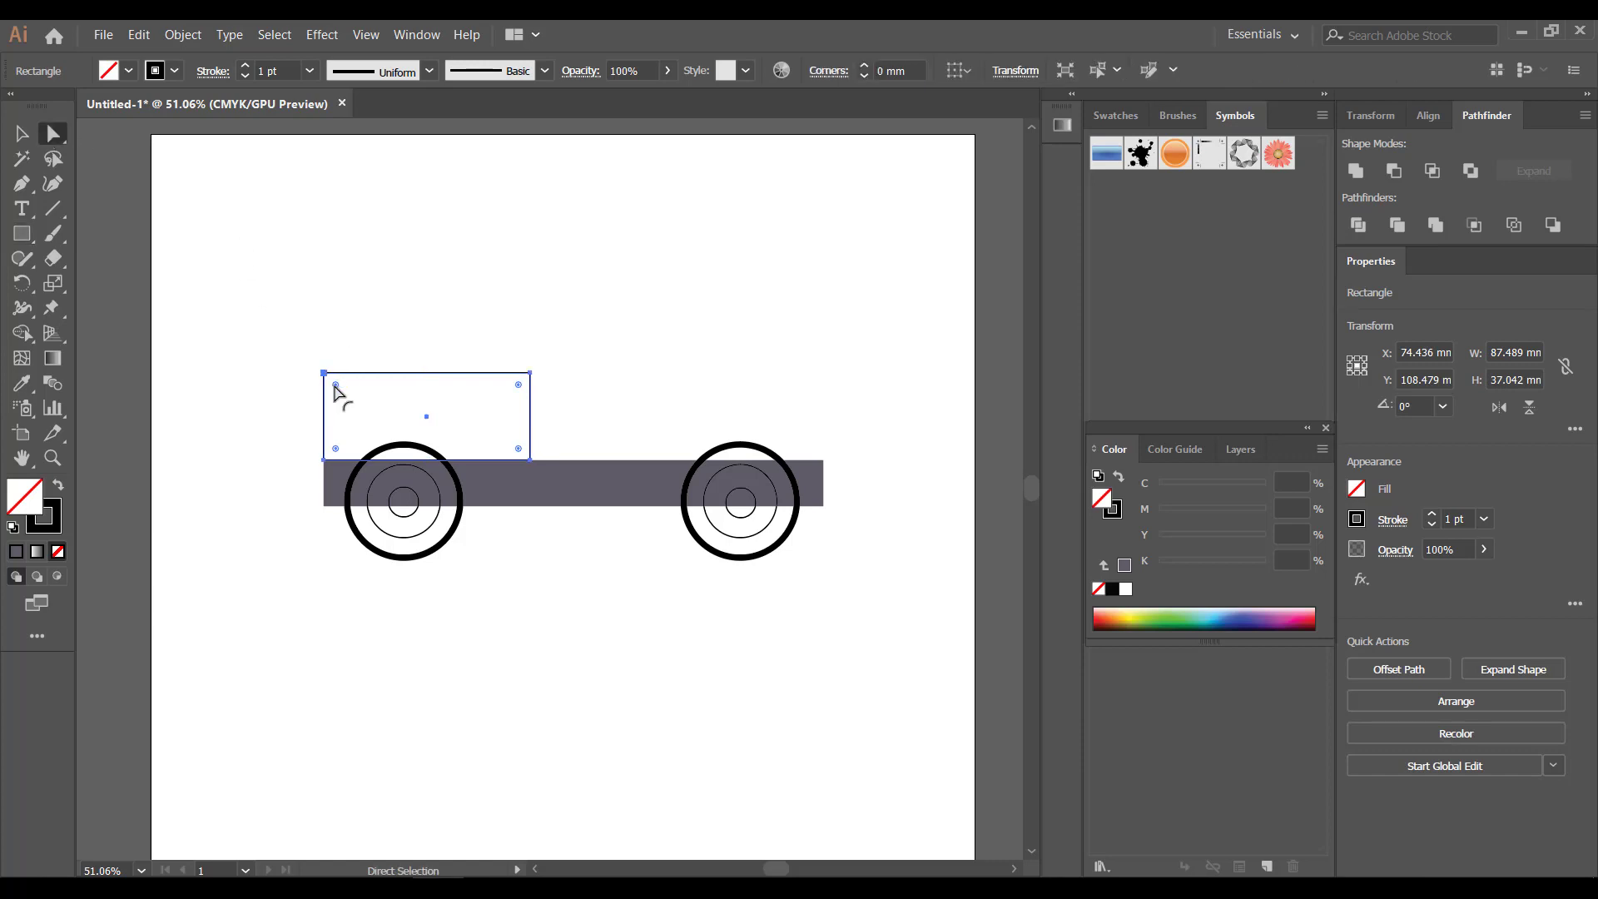
left_click_drag(335, 385, 344, 396)
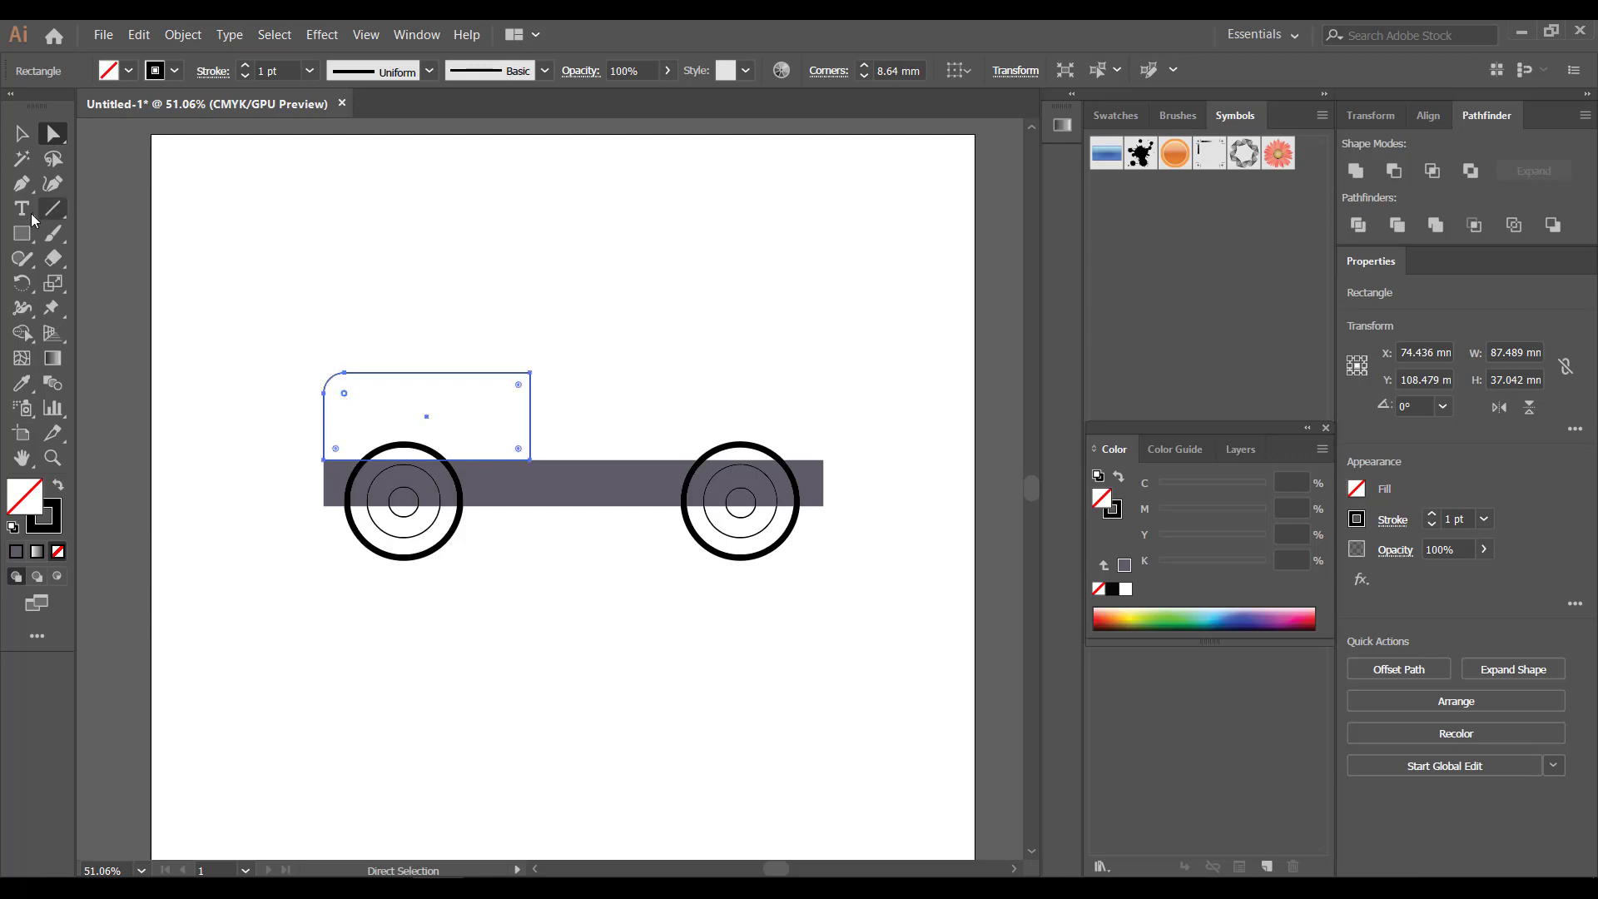
left_click(22, 237)
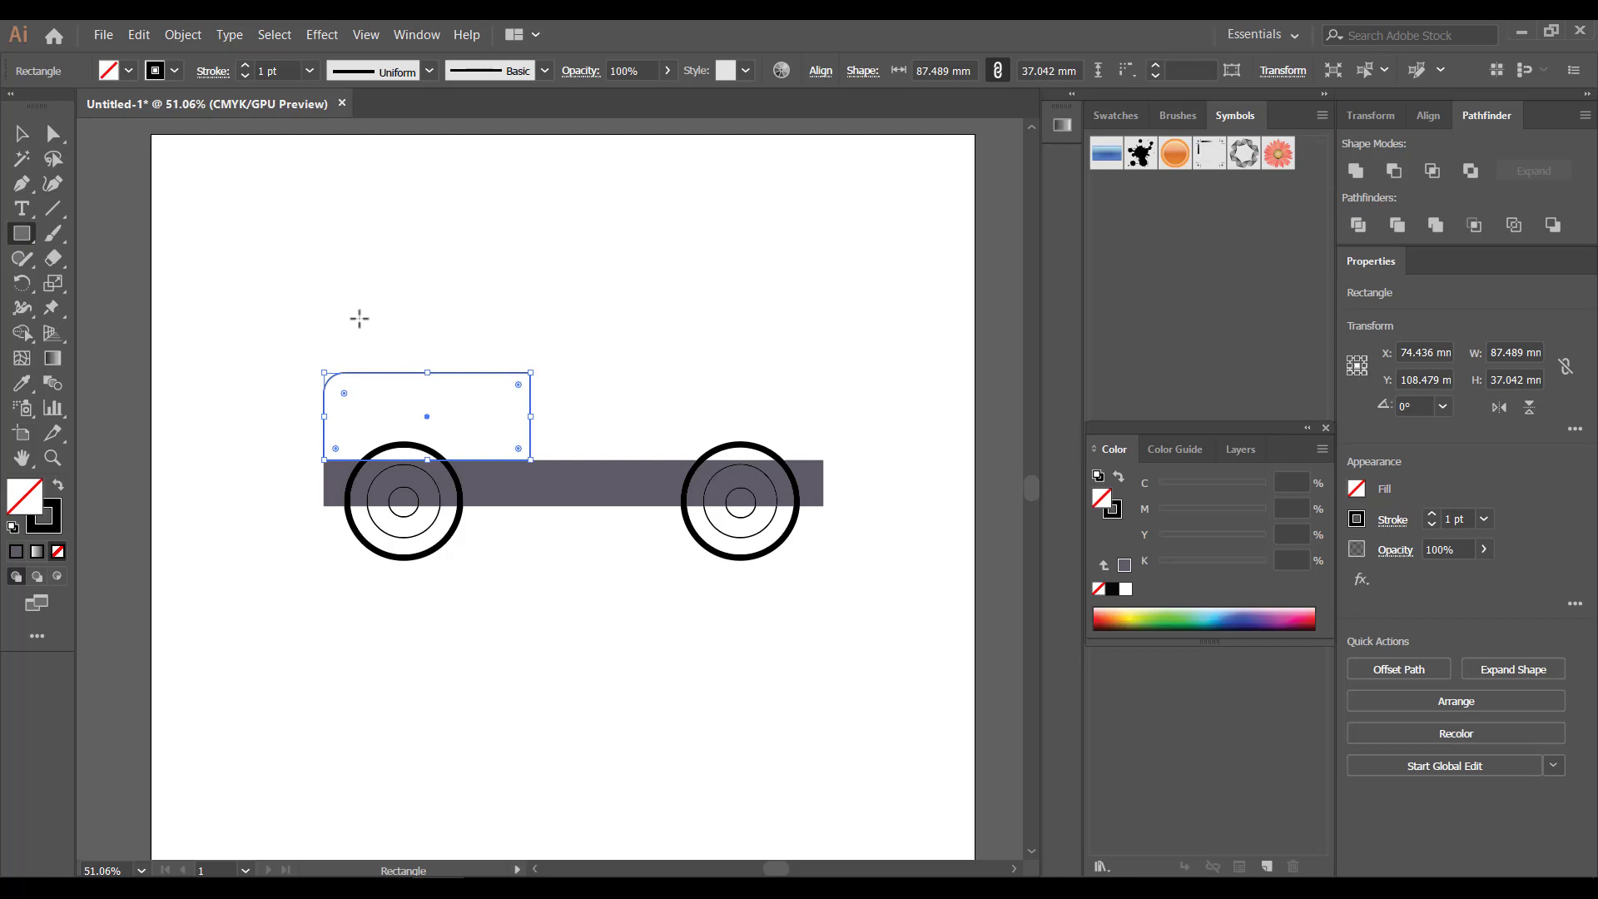
- Draw a window rectangle on top of the cab
left_click_drag(360, 317, 505, 372)
left_click_drag(360, 348, 357, 348)
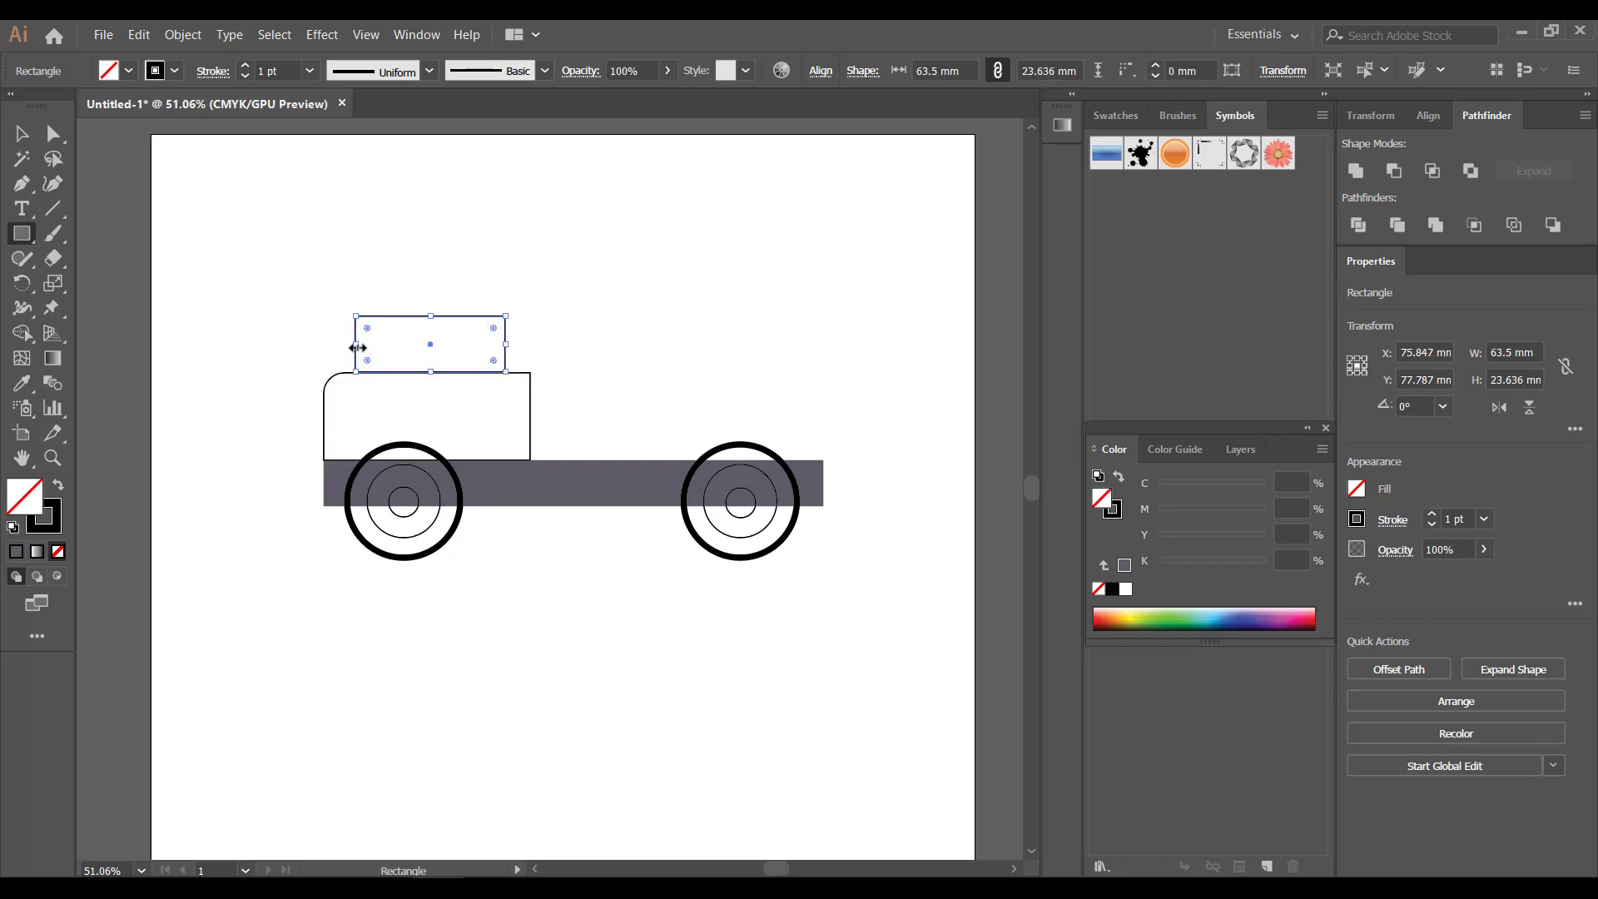
left_click(16, 189)
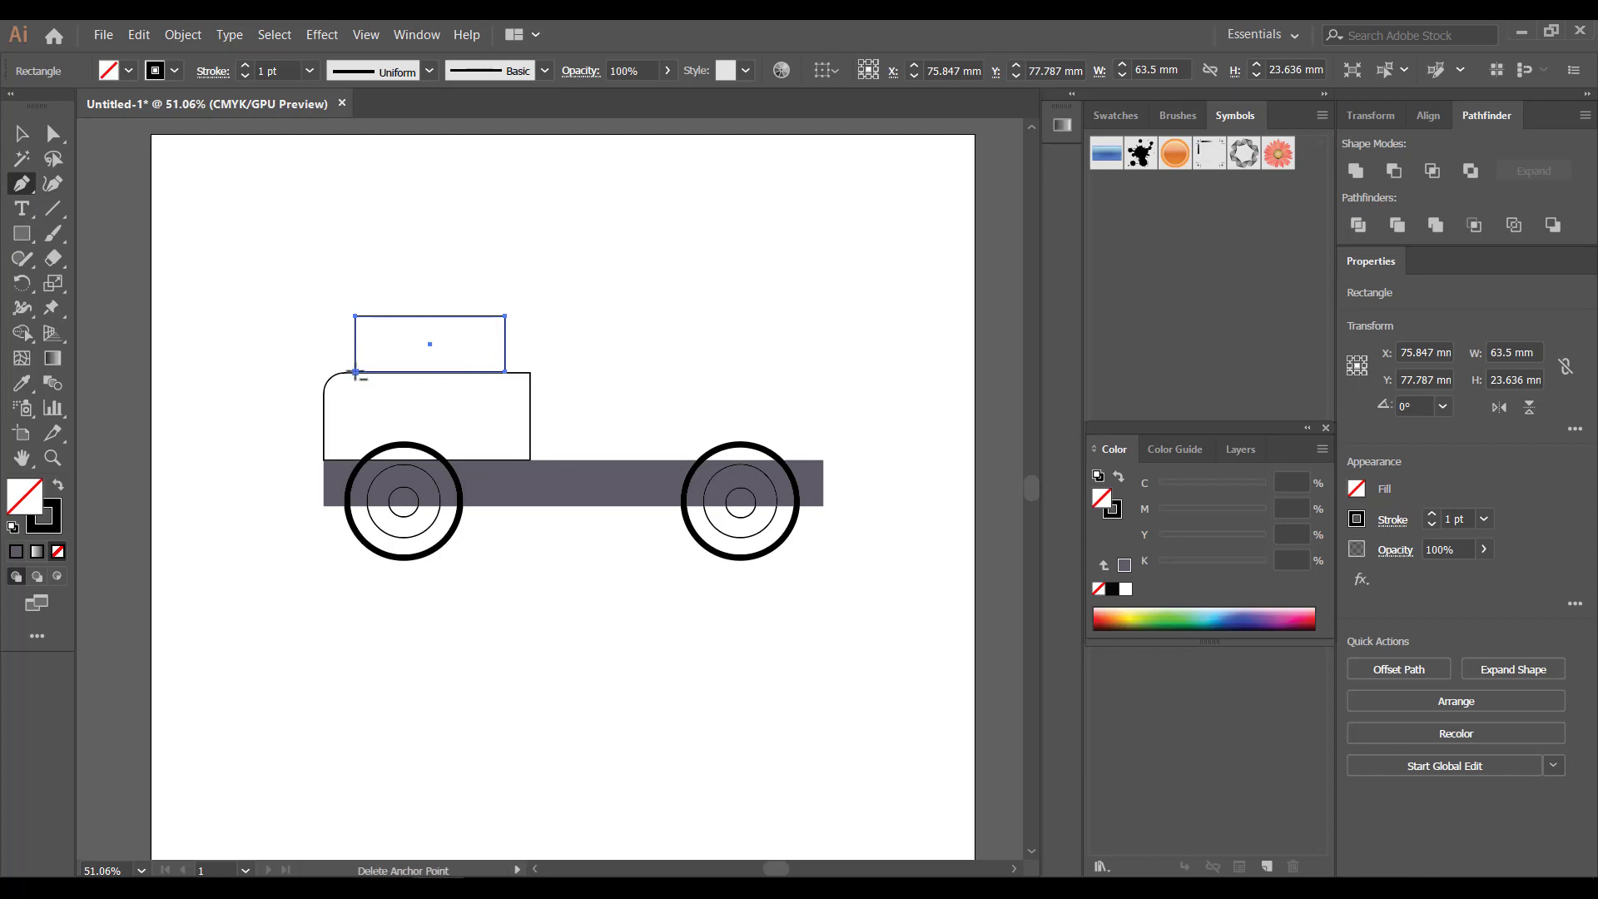
key("ctrl+shift+a")
key("ctrl+equal")
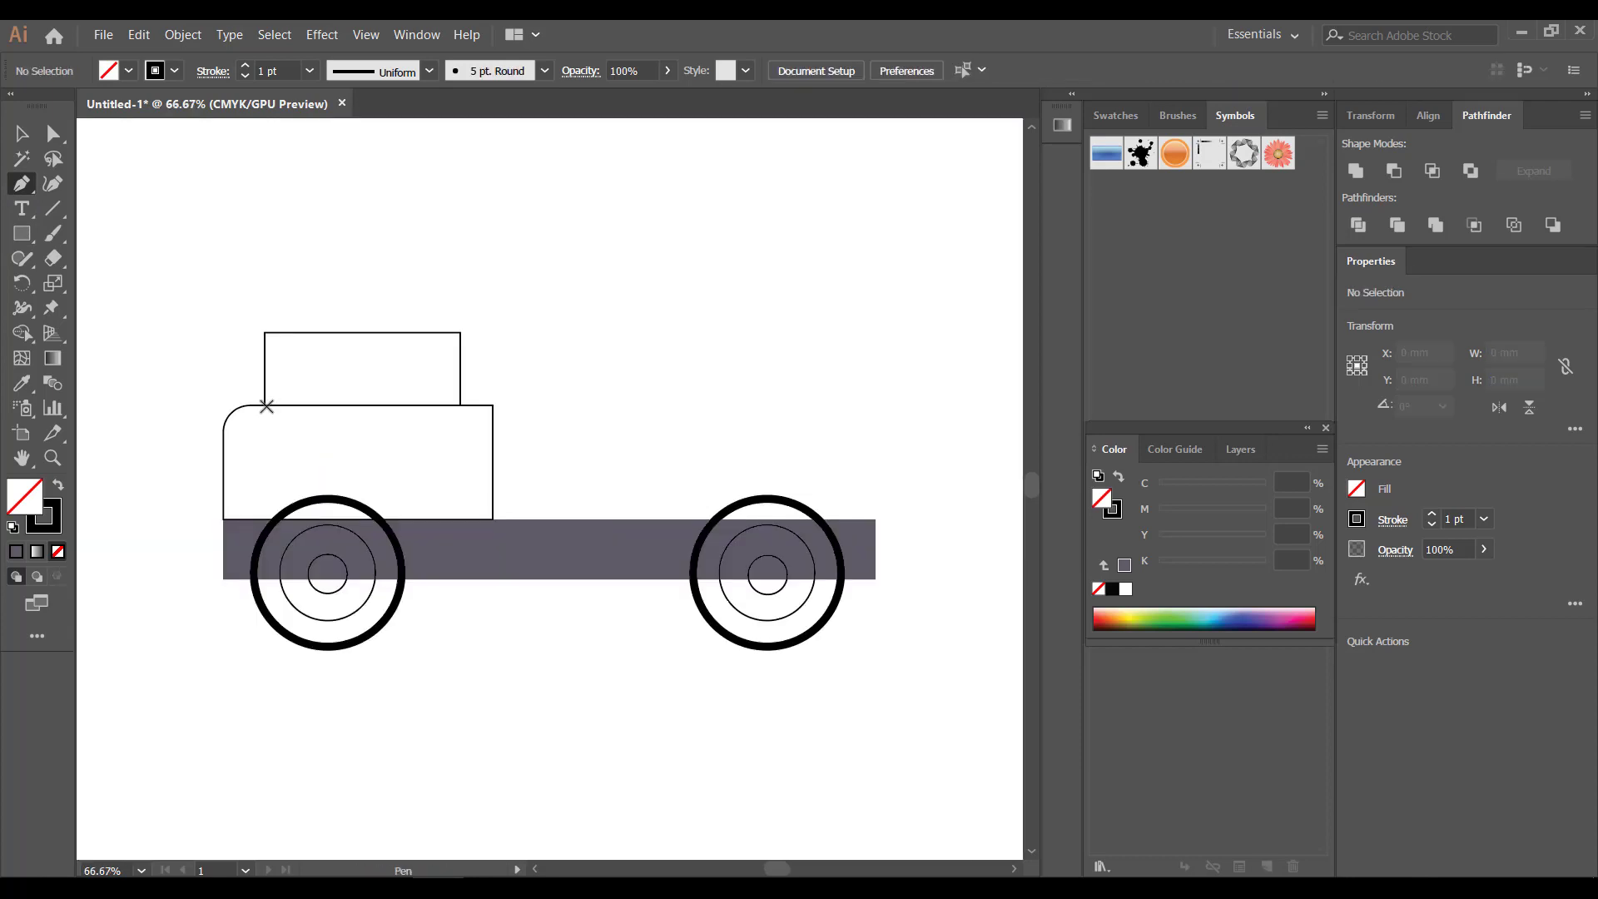
- Trace a closed upper-cab outline with a slanted front and curved top around the window
left_click(265, 402)
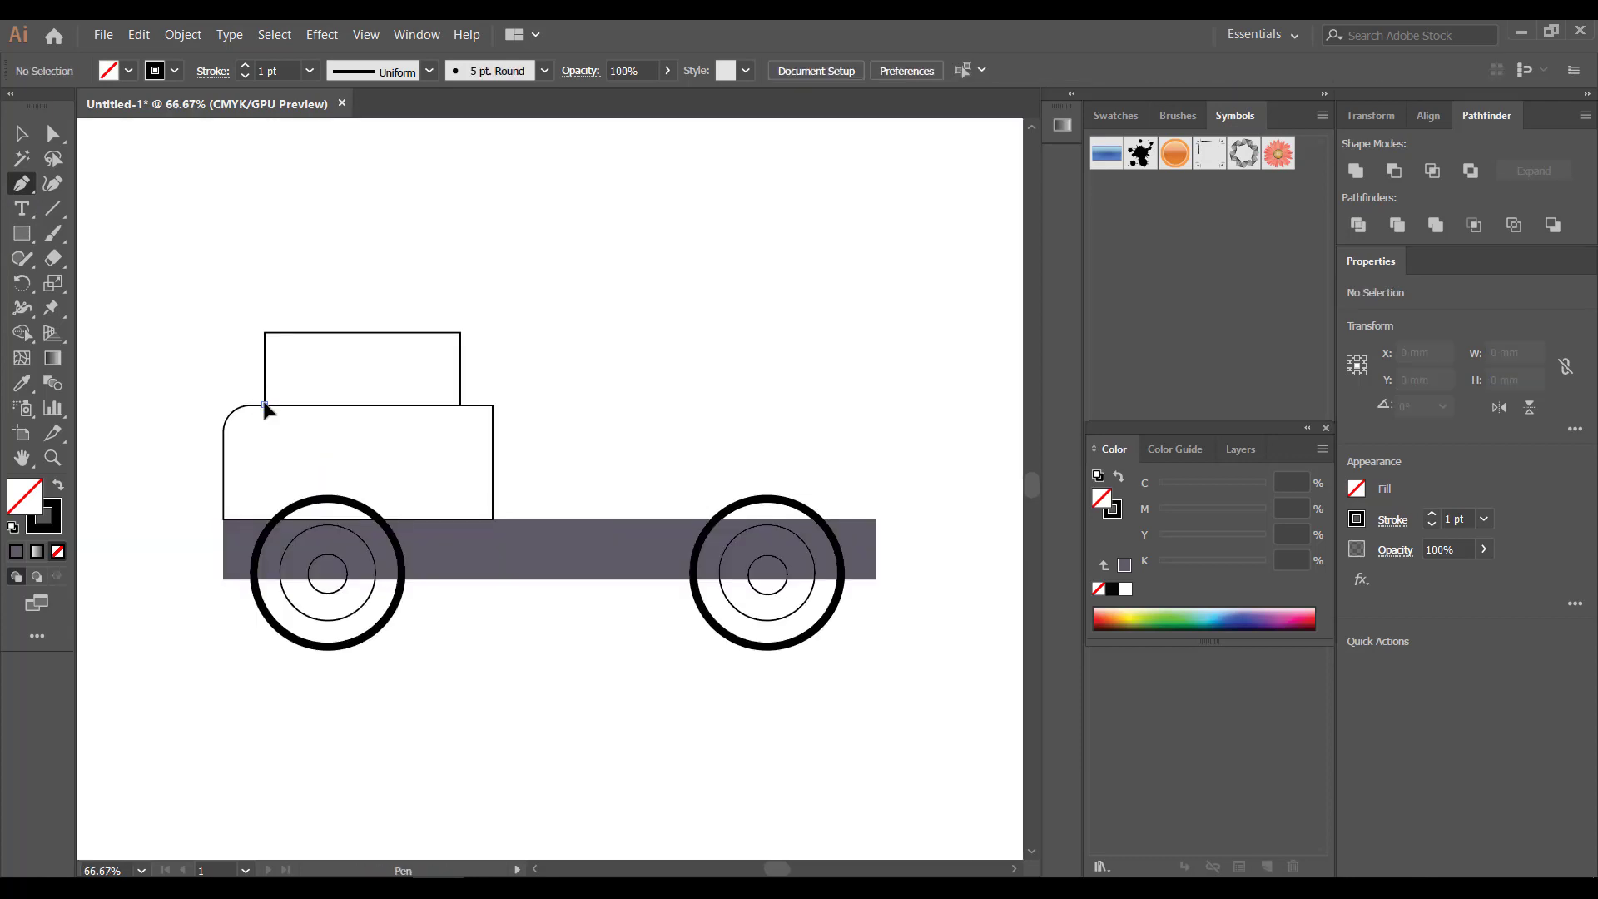
left_click(291, 304)
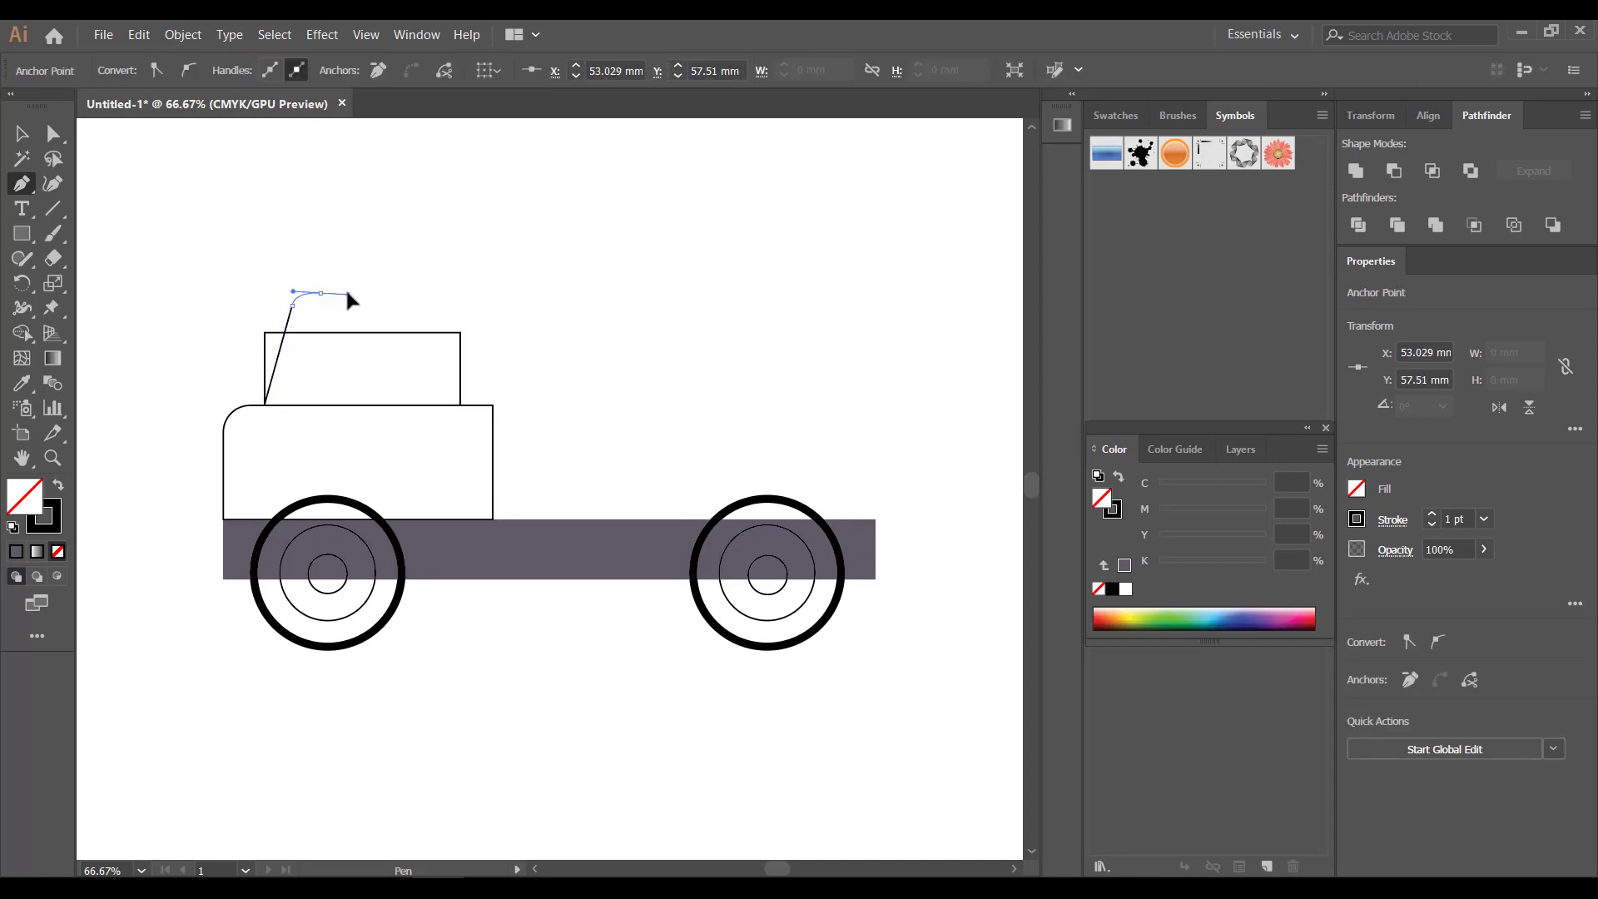
left_click_drag(347, 292, 348, 293)
left_click(320, 293)
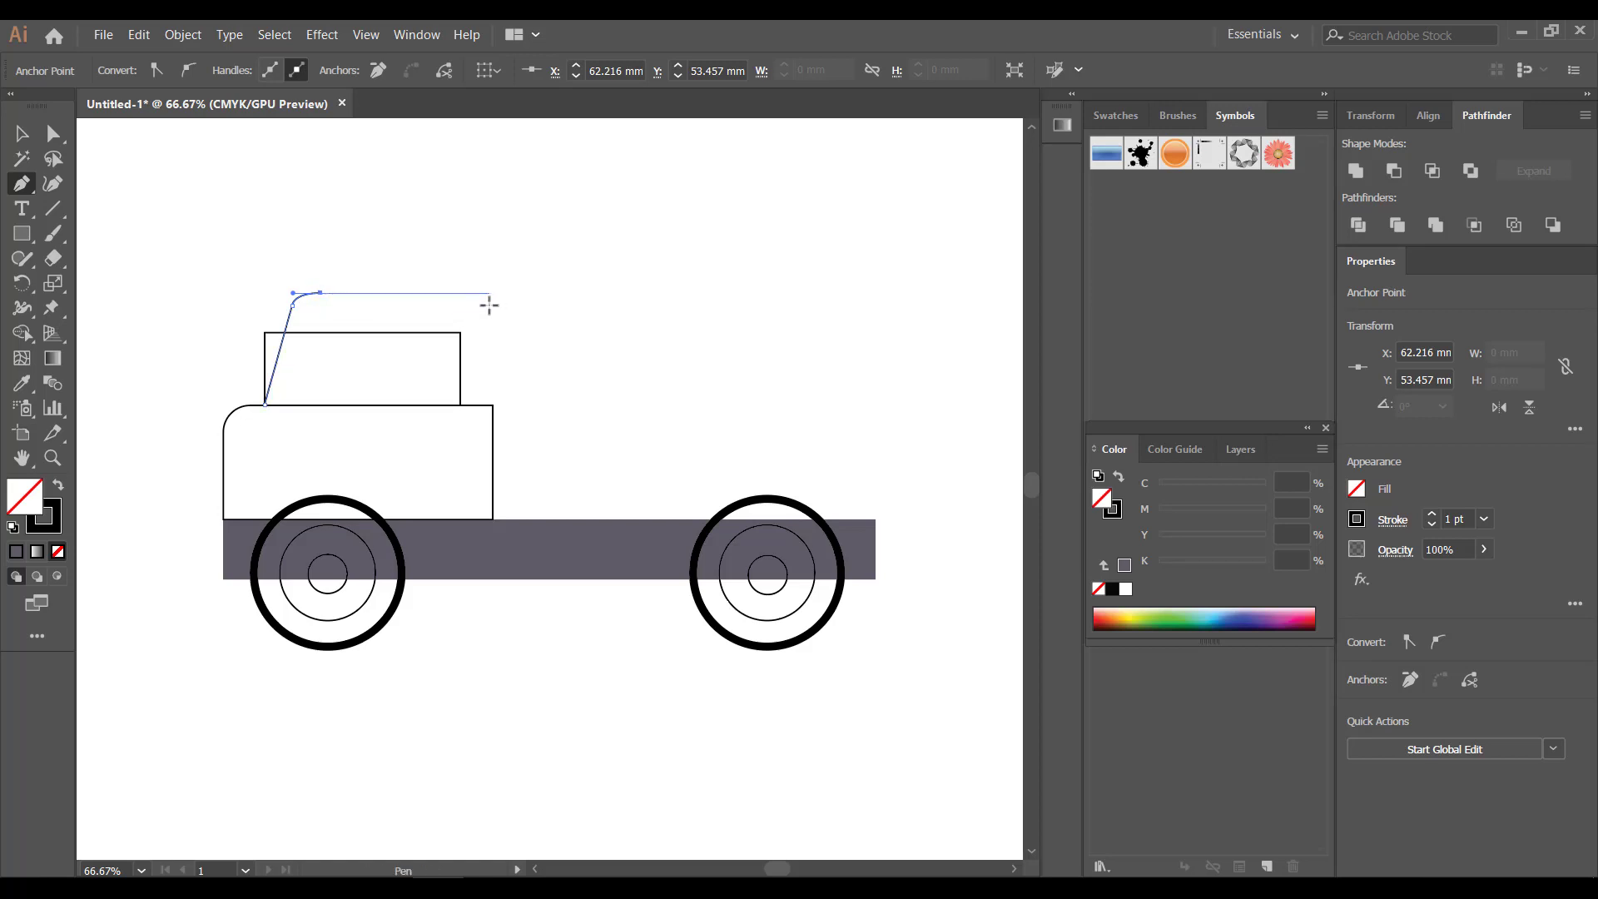
left_click(487, 300)
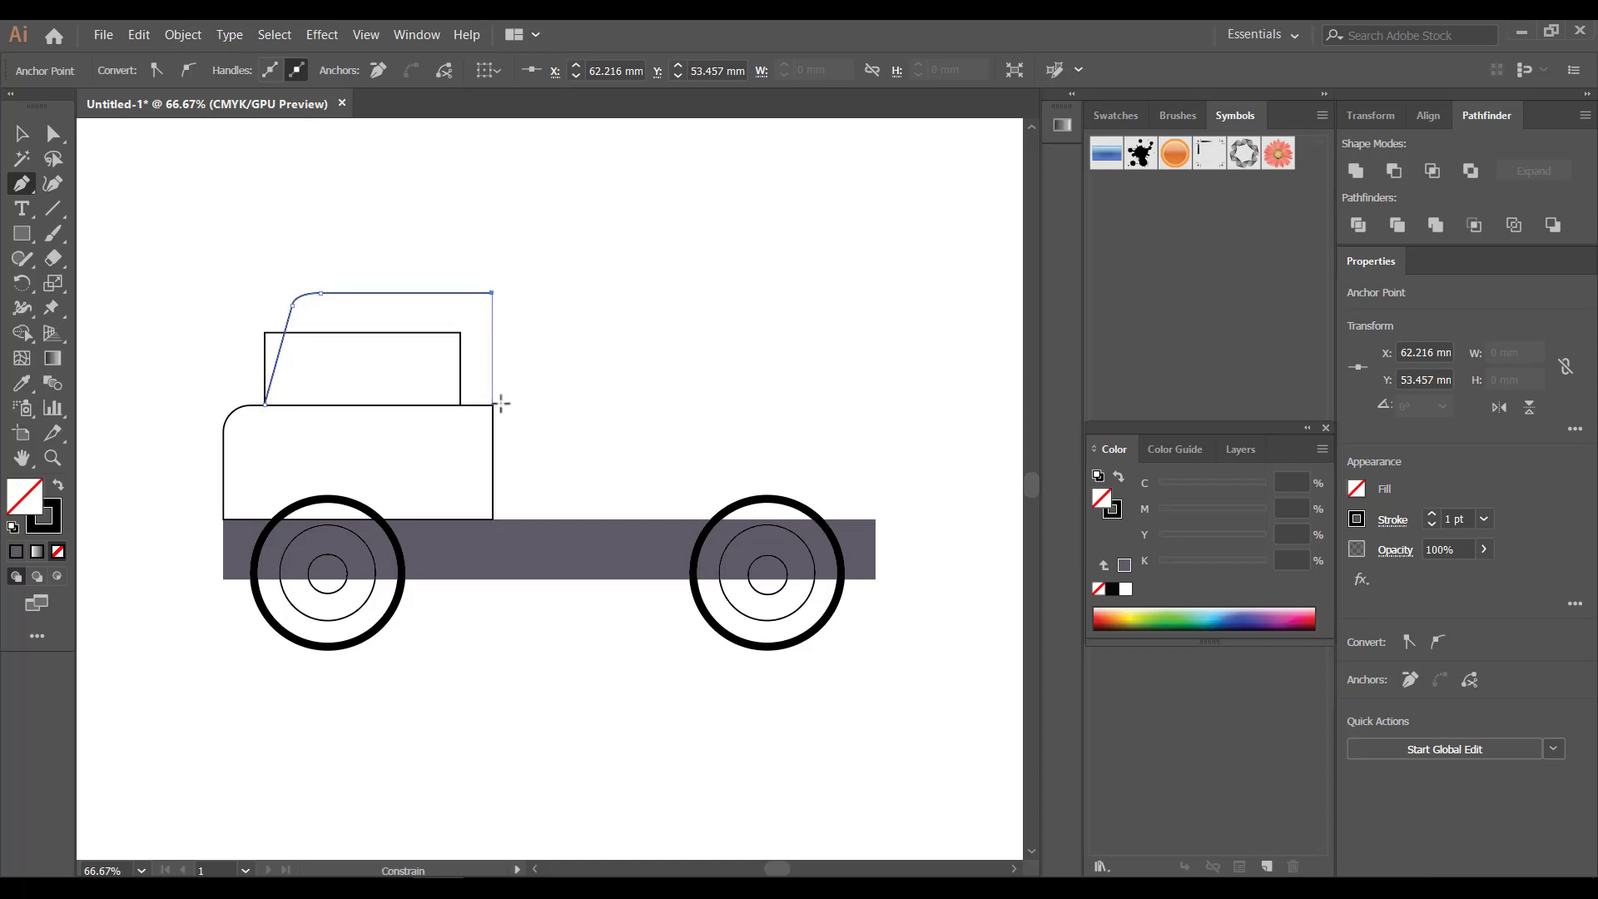
left_click(496, 404)
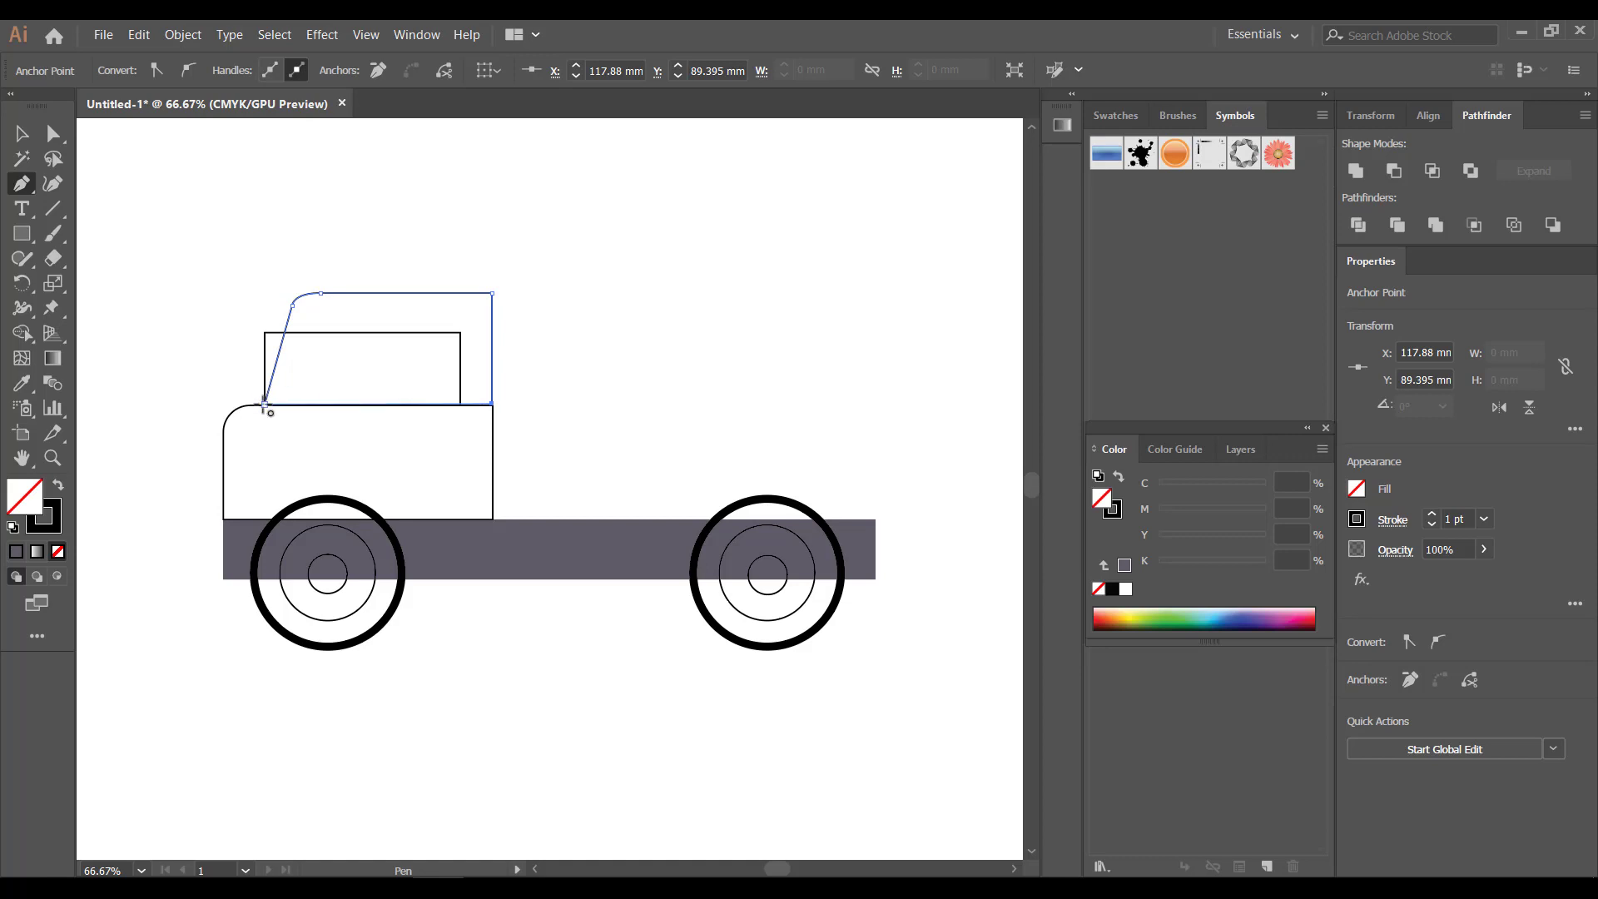
left_click(266, 404)
left_click(31, 137)
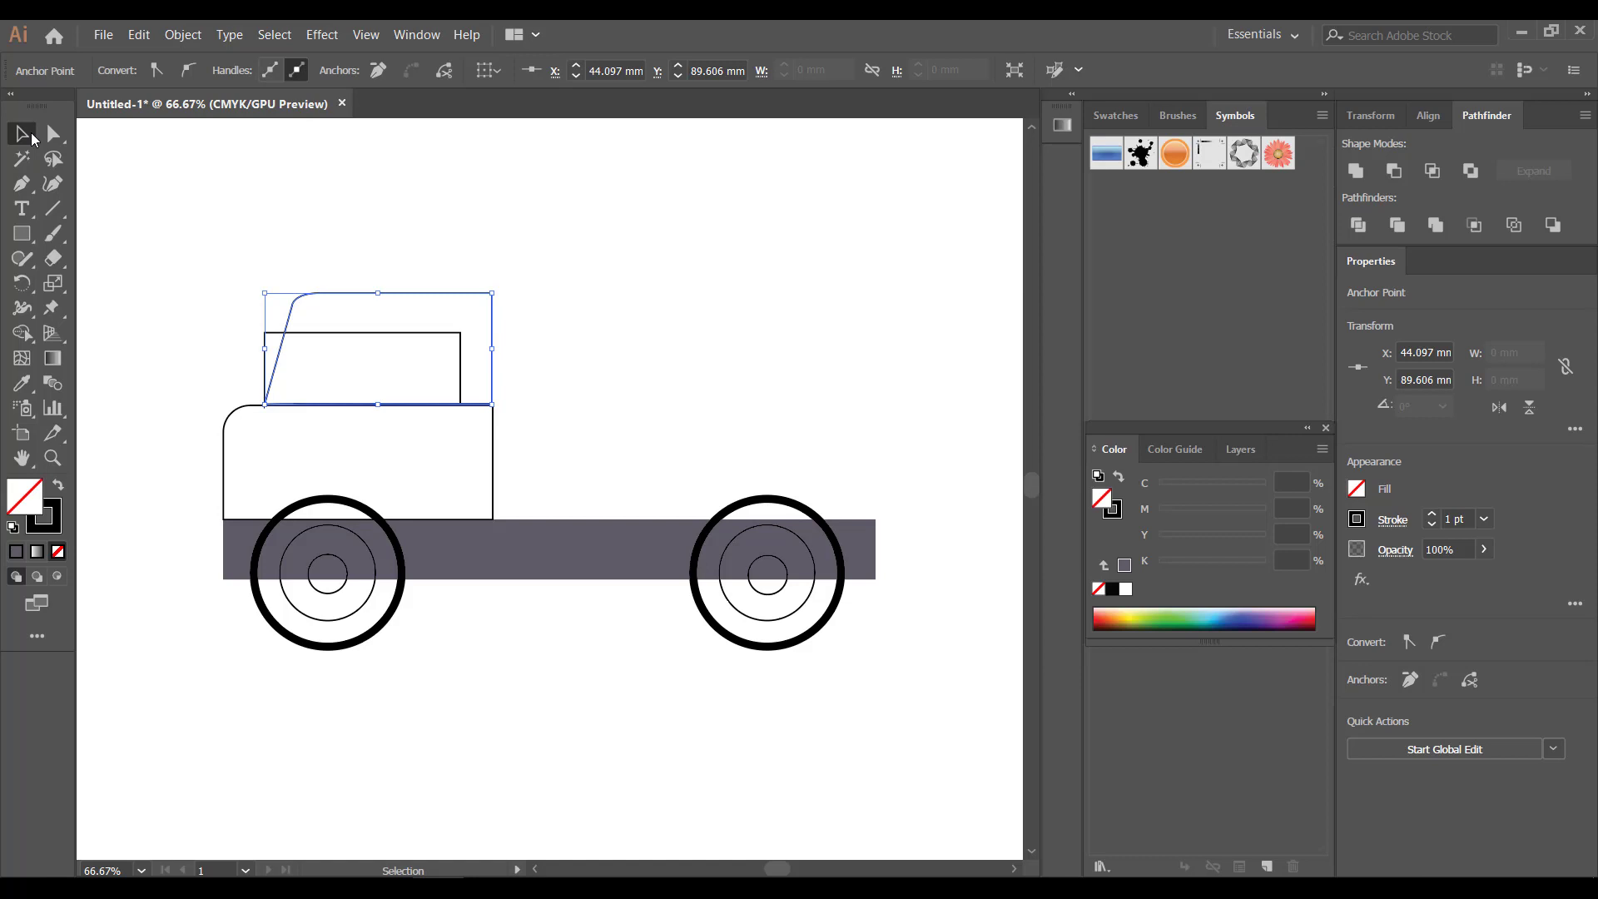
- Use Shape Builder on the outline and window to delete the sliver left of the window
key("Down")
left_click_drag(211, 270, 404, 350)
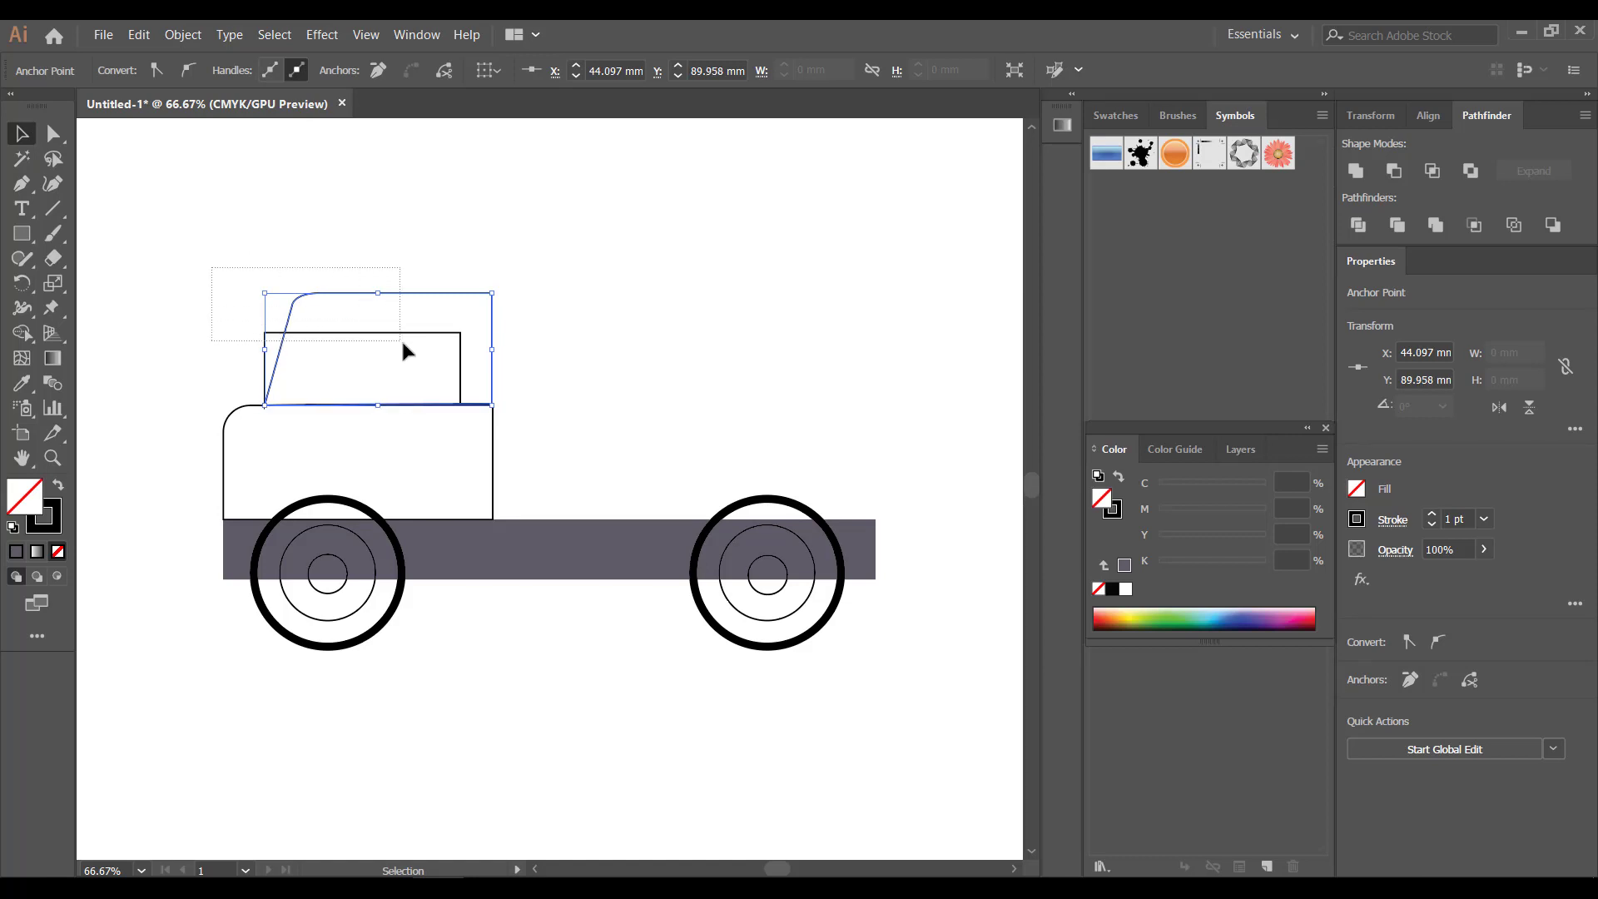
left_click(22, 335)
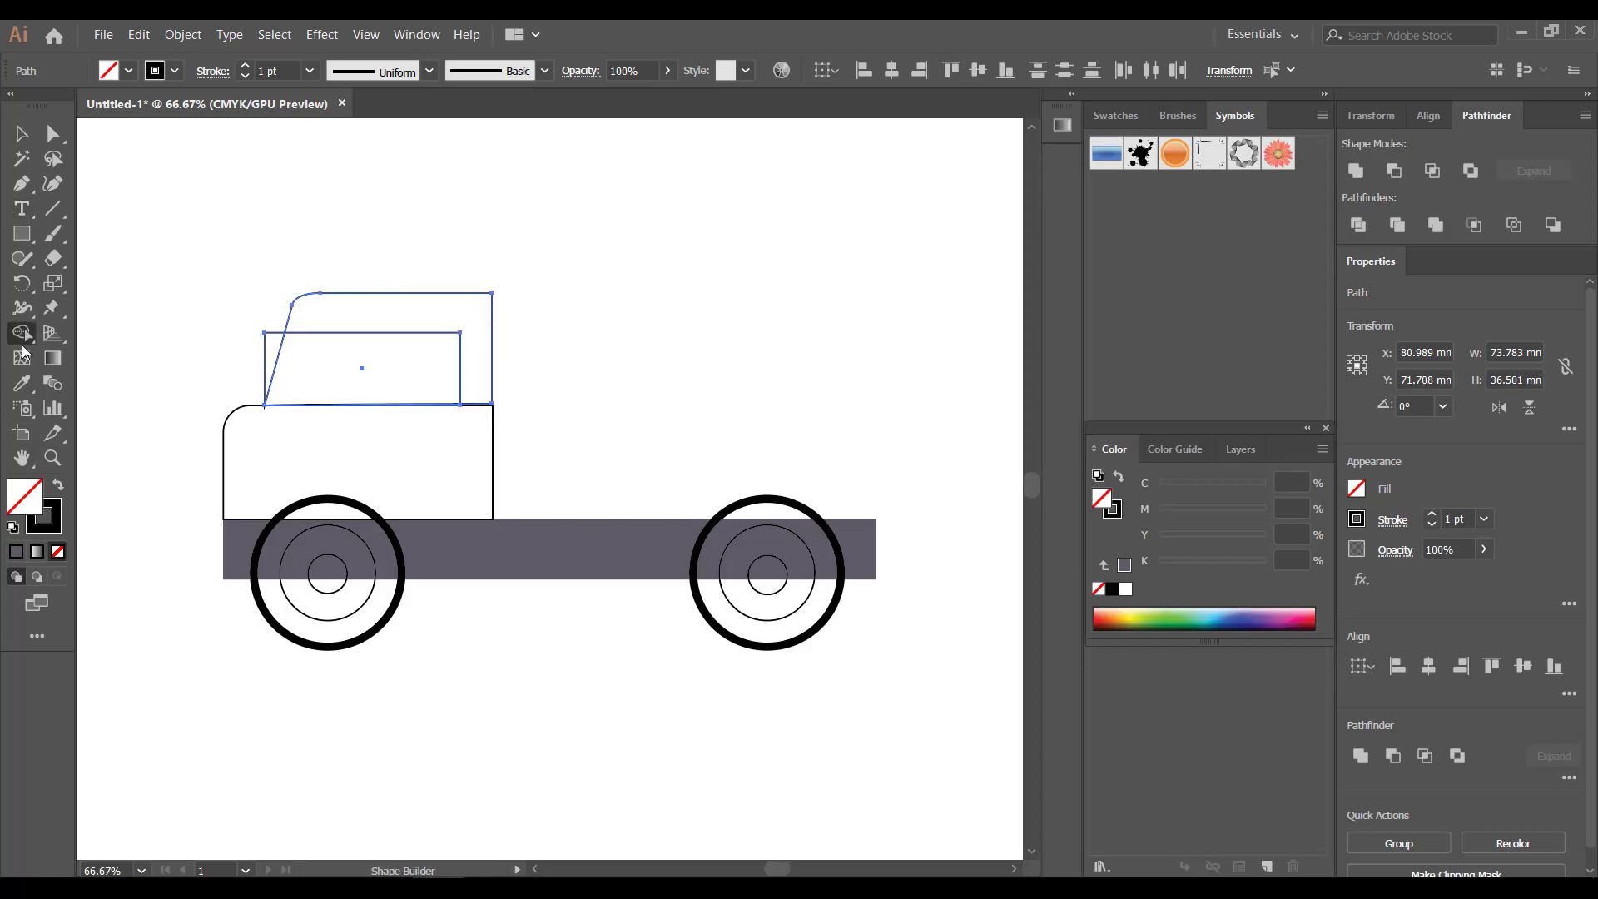
left_click(266, 361, "alt")
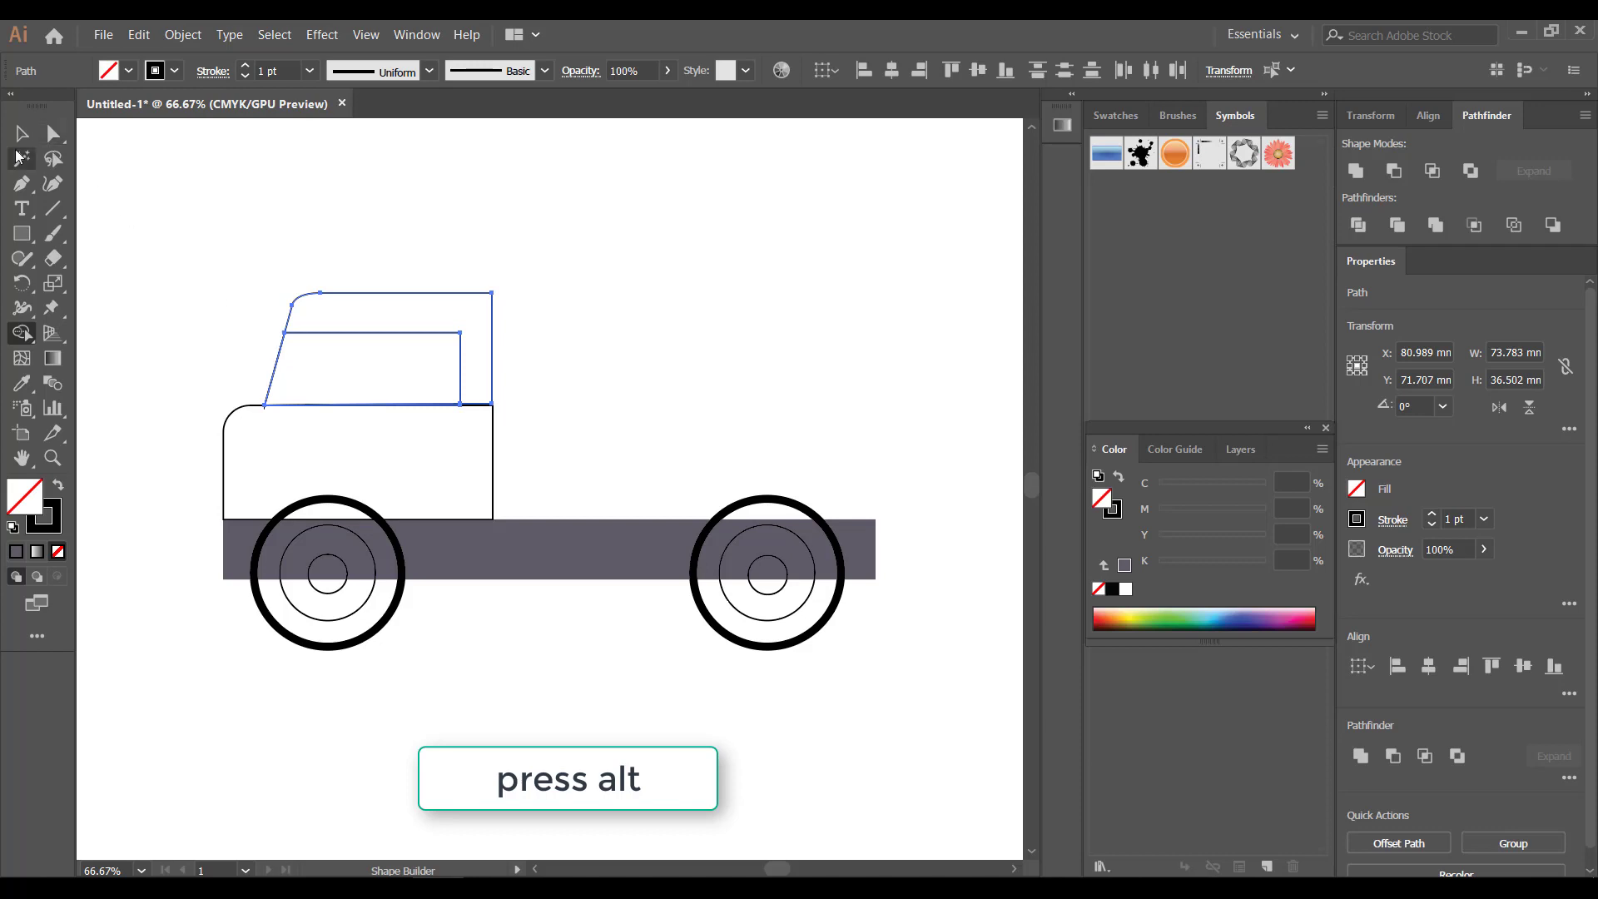
left_click(21, 134)
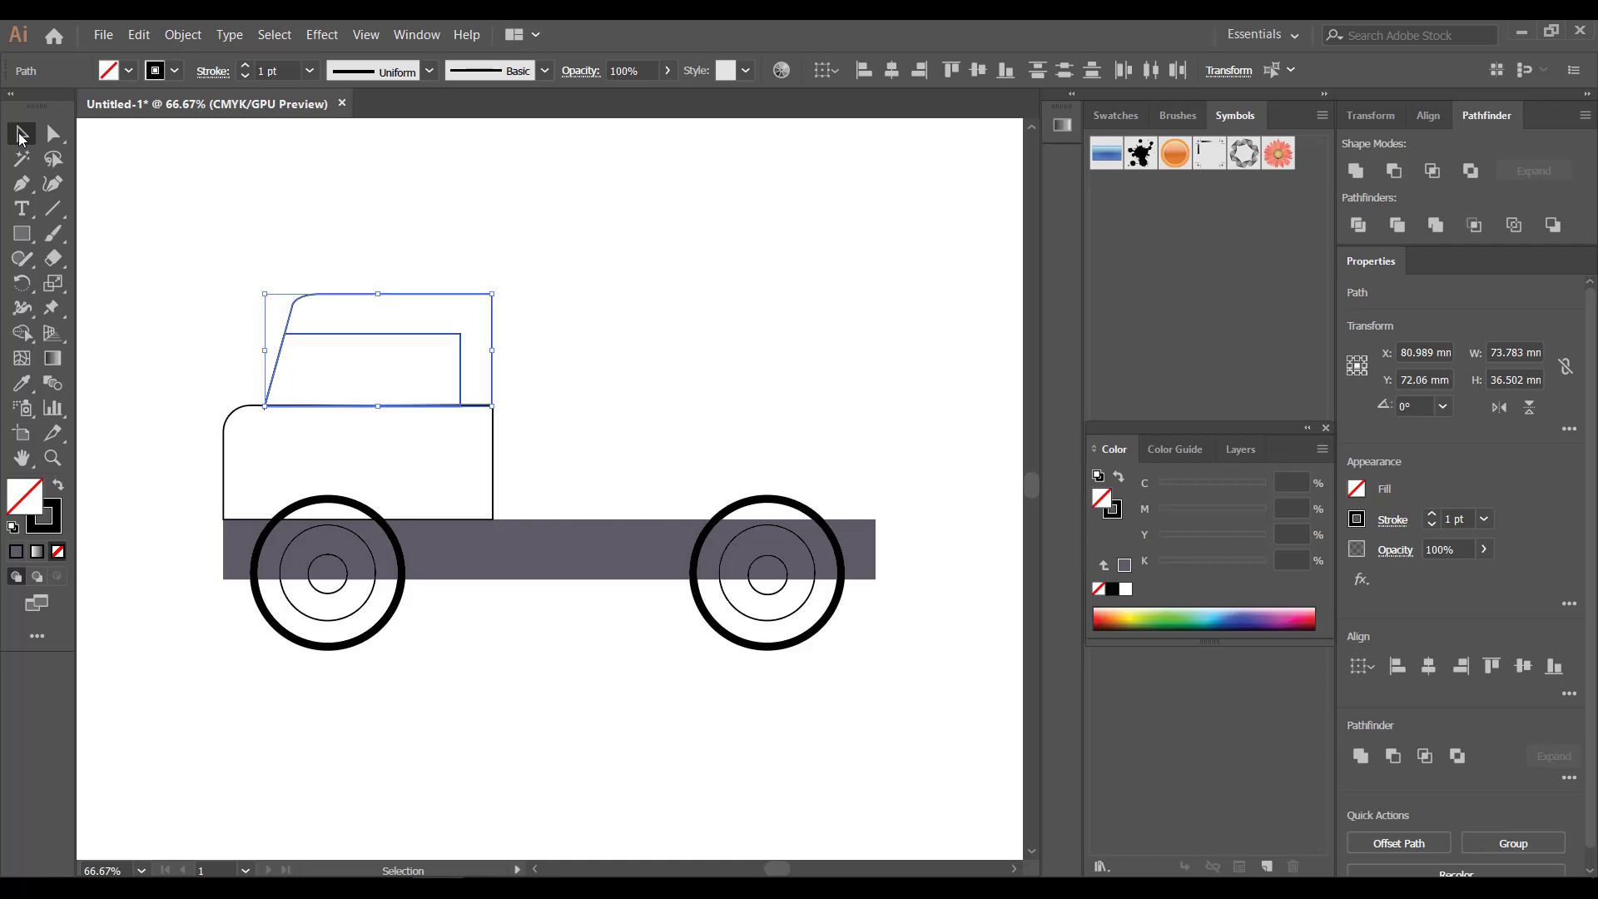
left_click(202, 284)
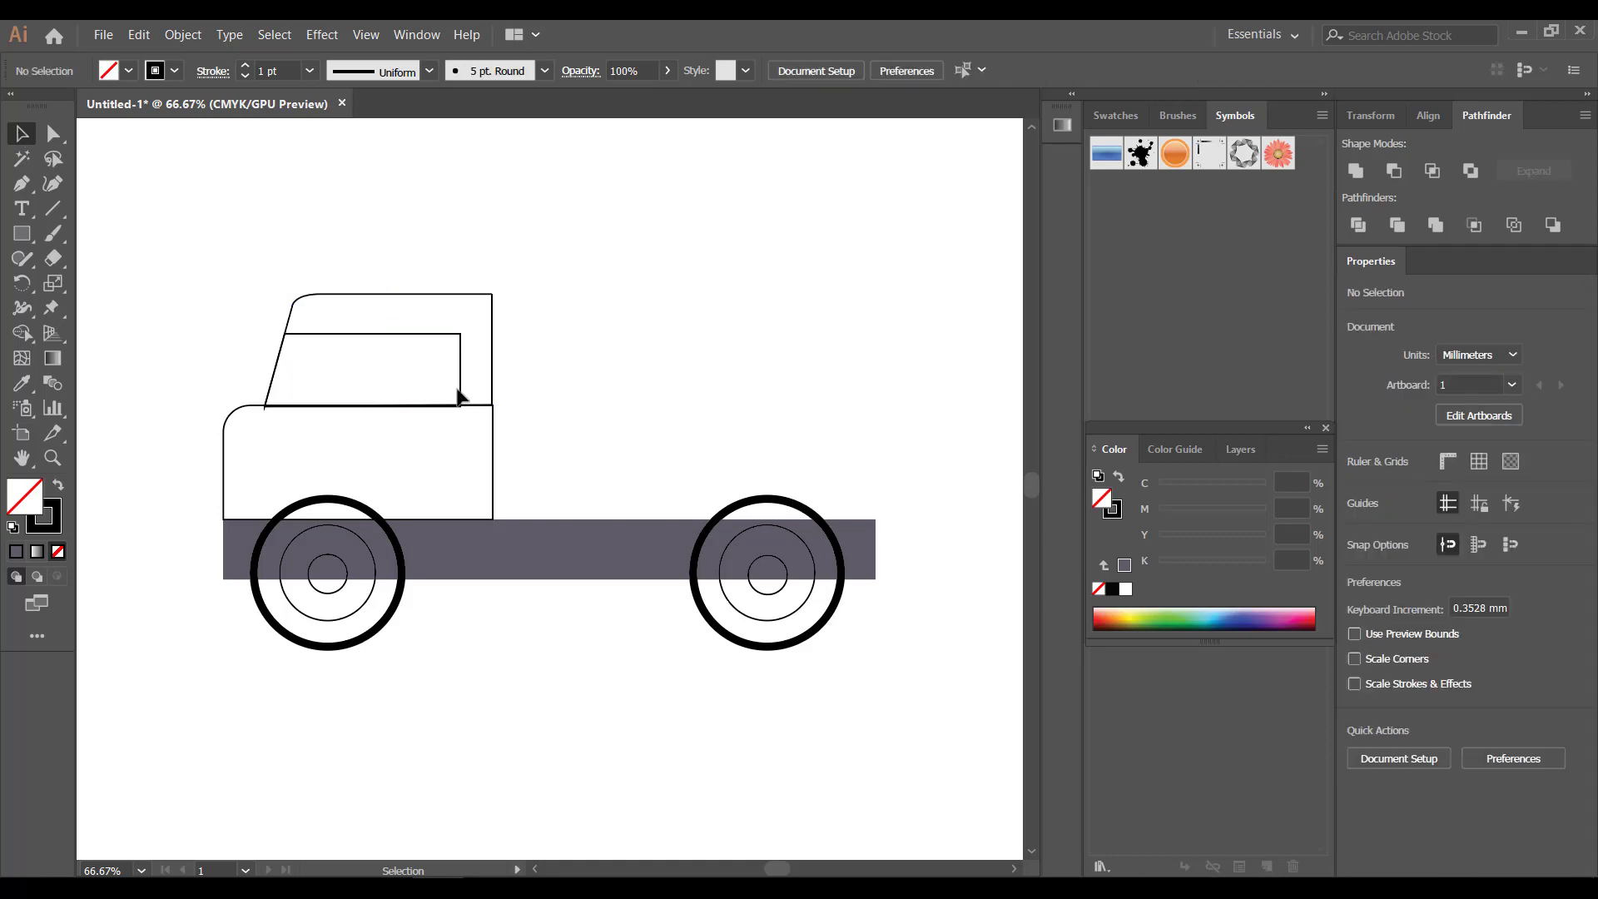
- Draw a 116.732 × 72.312 mm cargo box beside the cab with a rounded top-left corner
key("m")
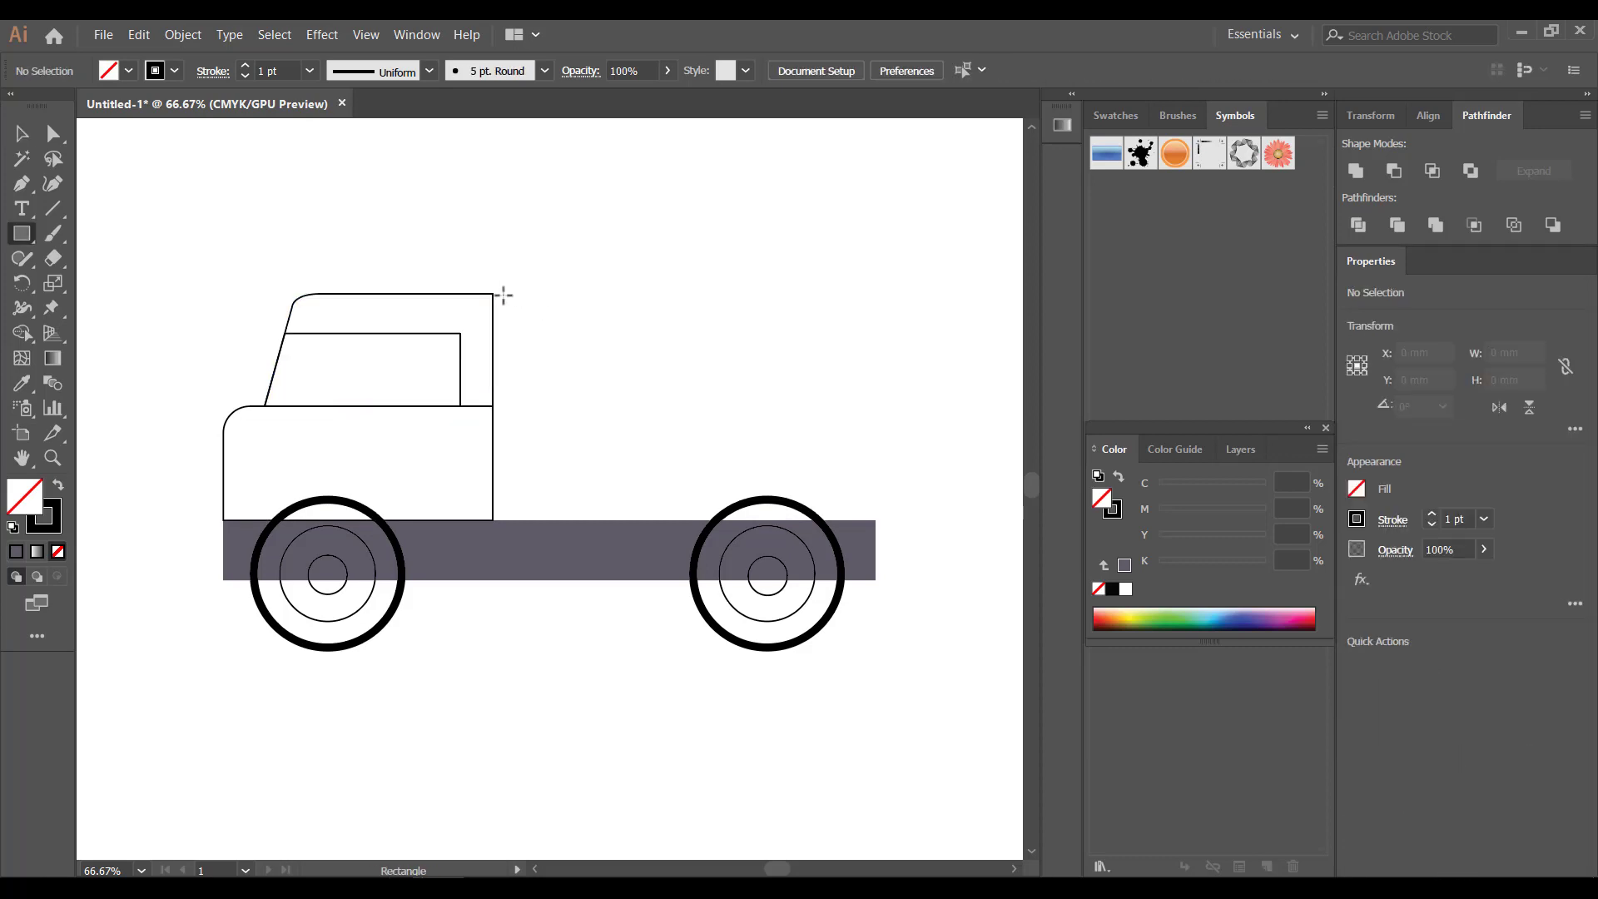
mouse_move(504, 295)
left_mouse_down()
mouse_move(881, 520)
mouse_move(862, 513)
left_mouse_up()
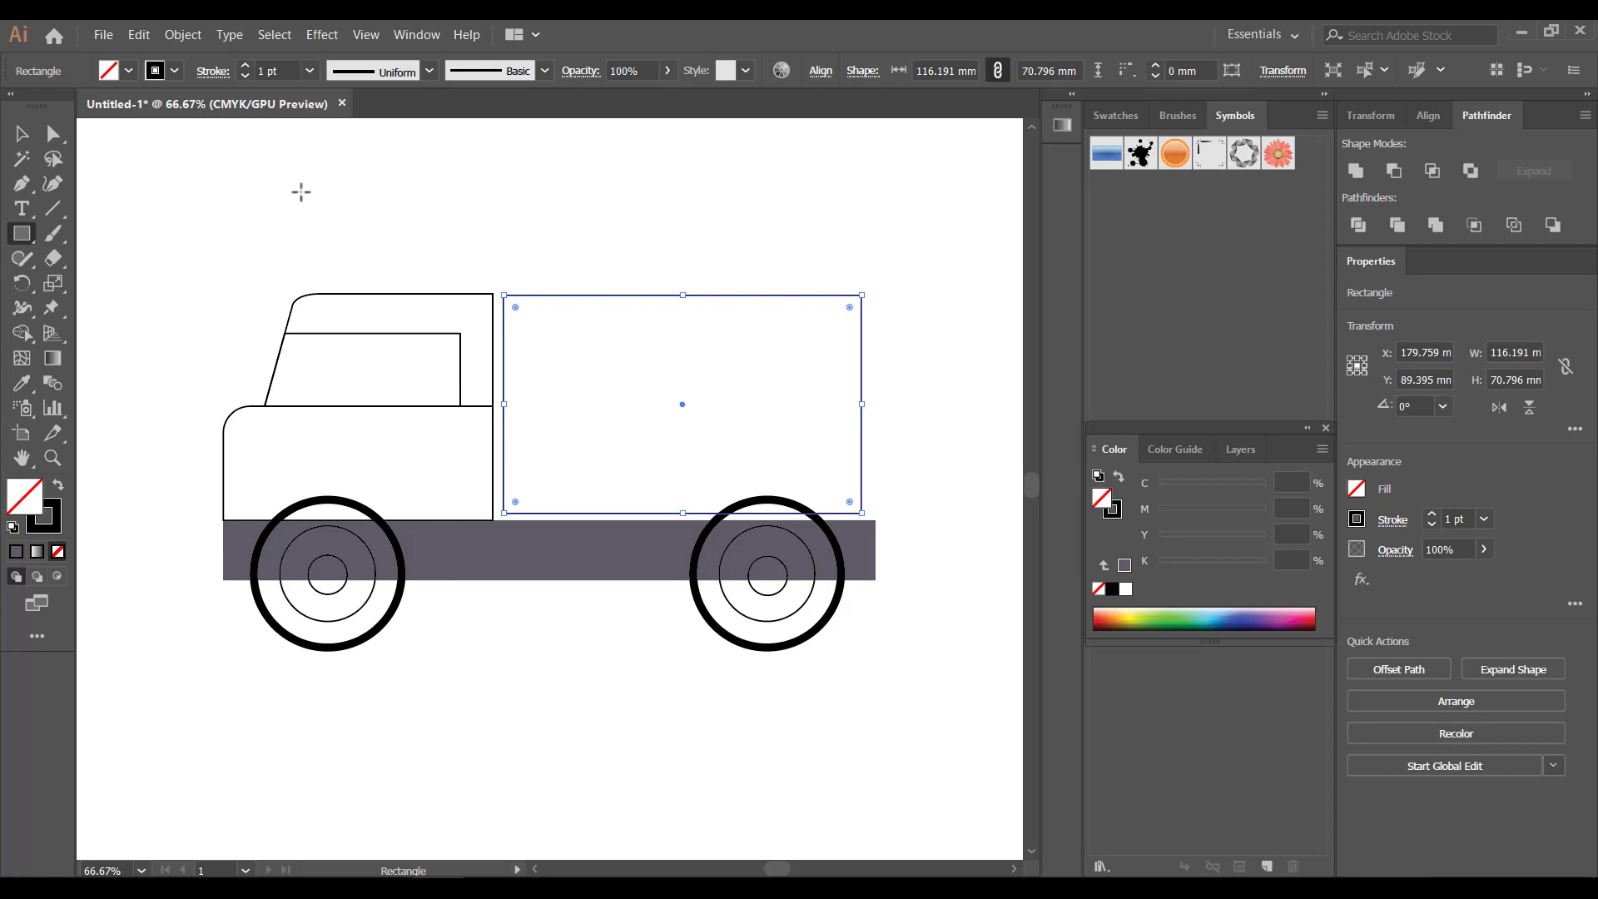
left_click(64, 142)
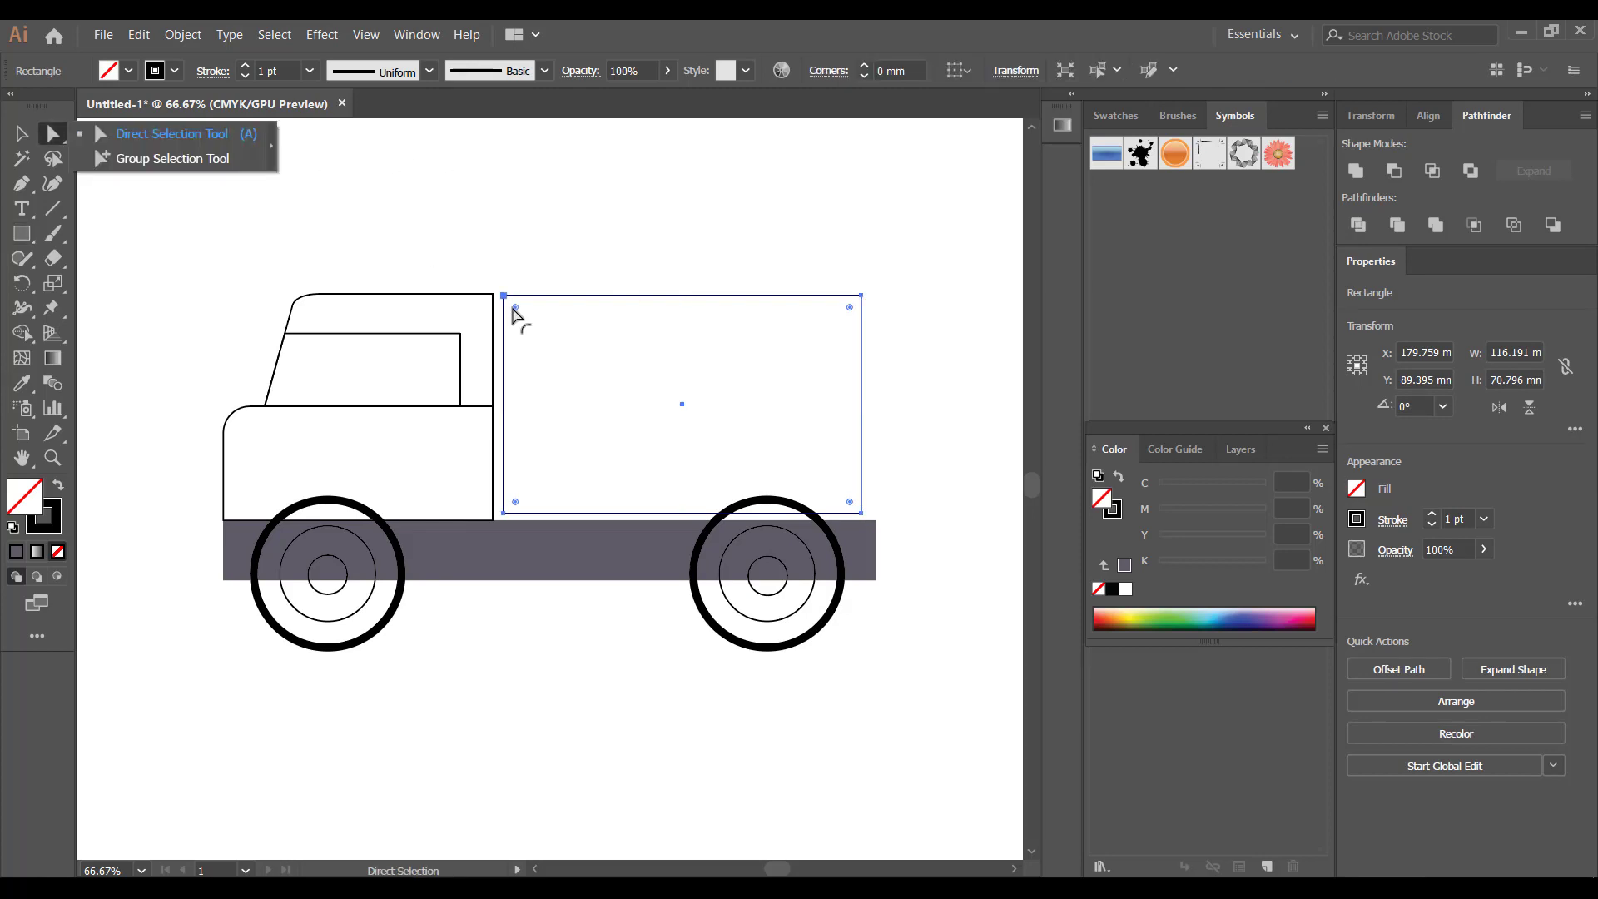
left_click_drag(517, 308, 523, 315)
key("Down")
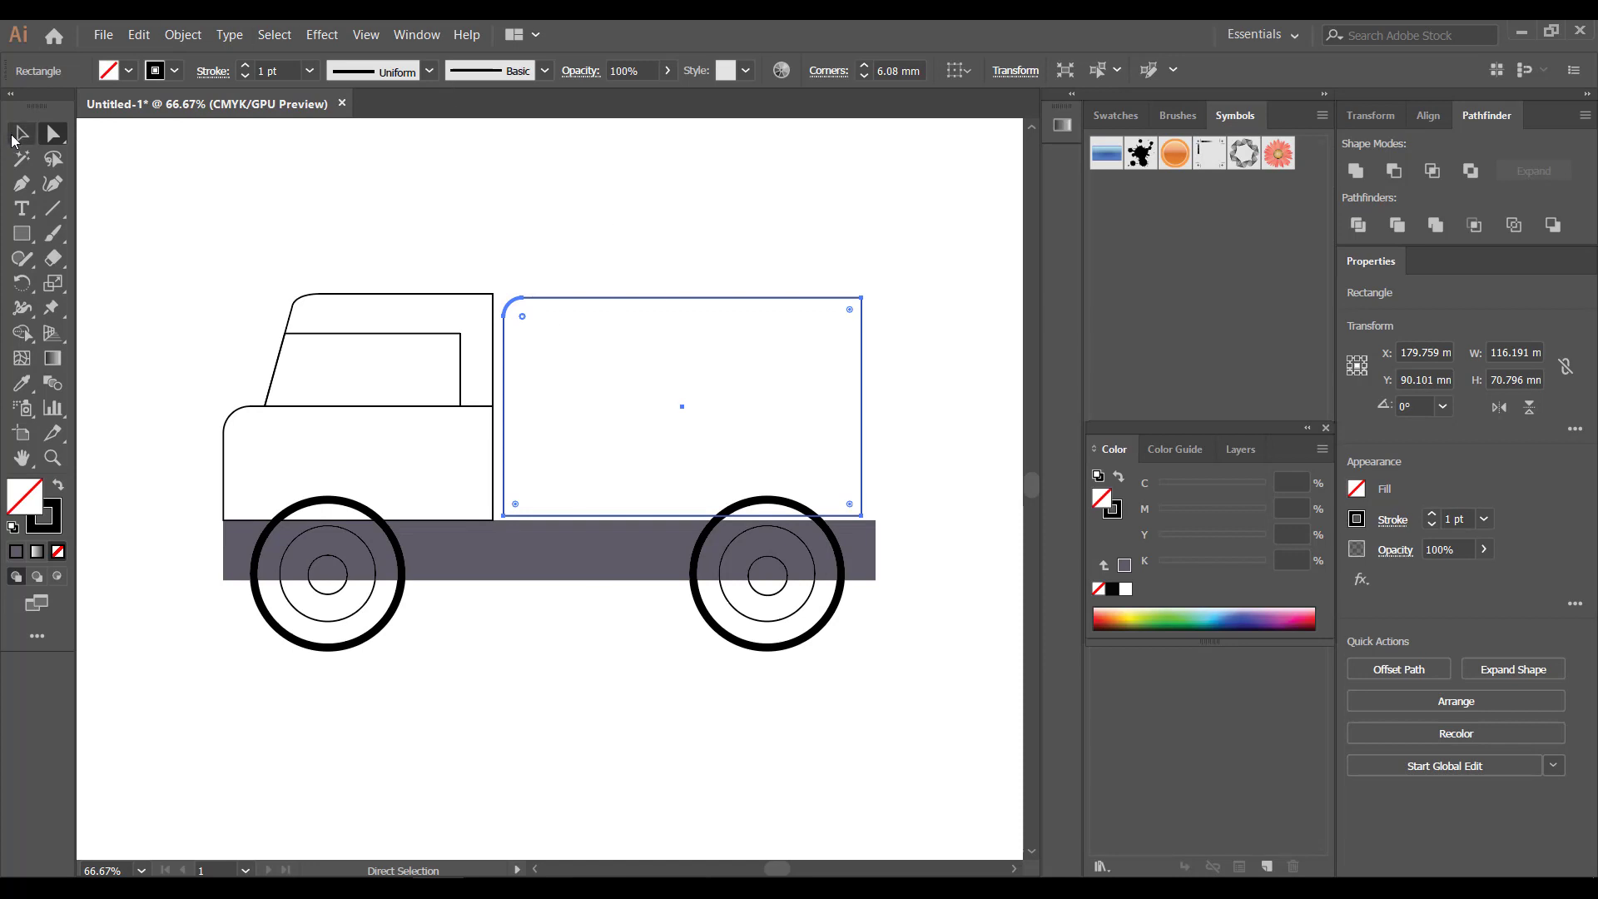
left_click(17, 135)
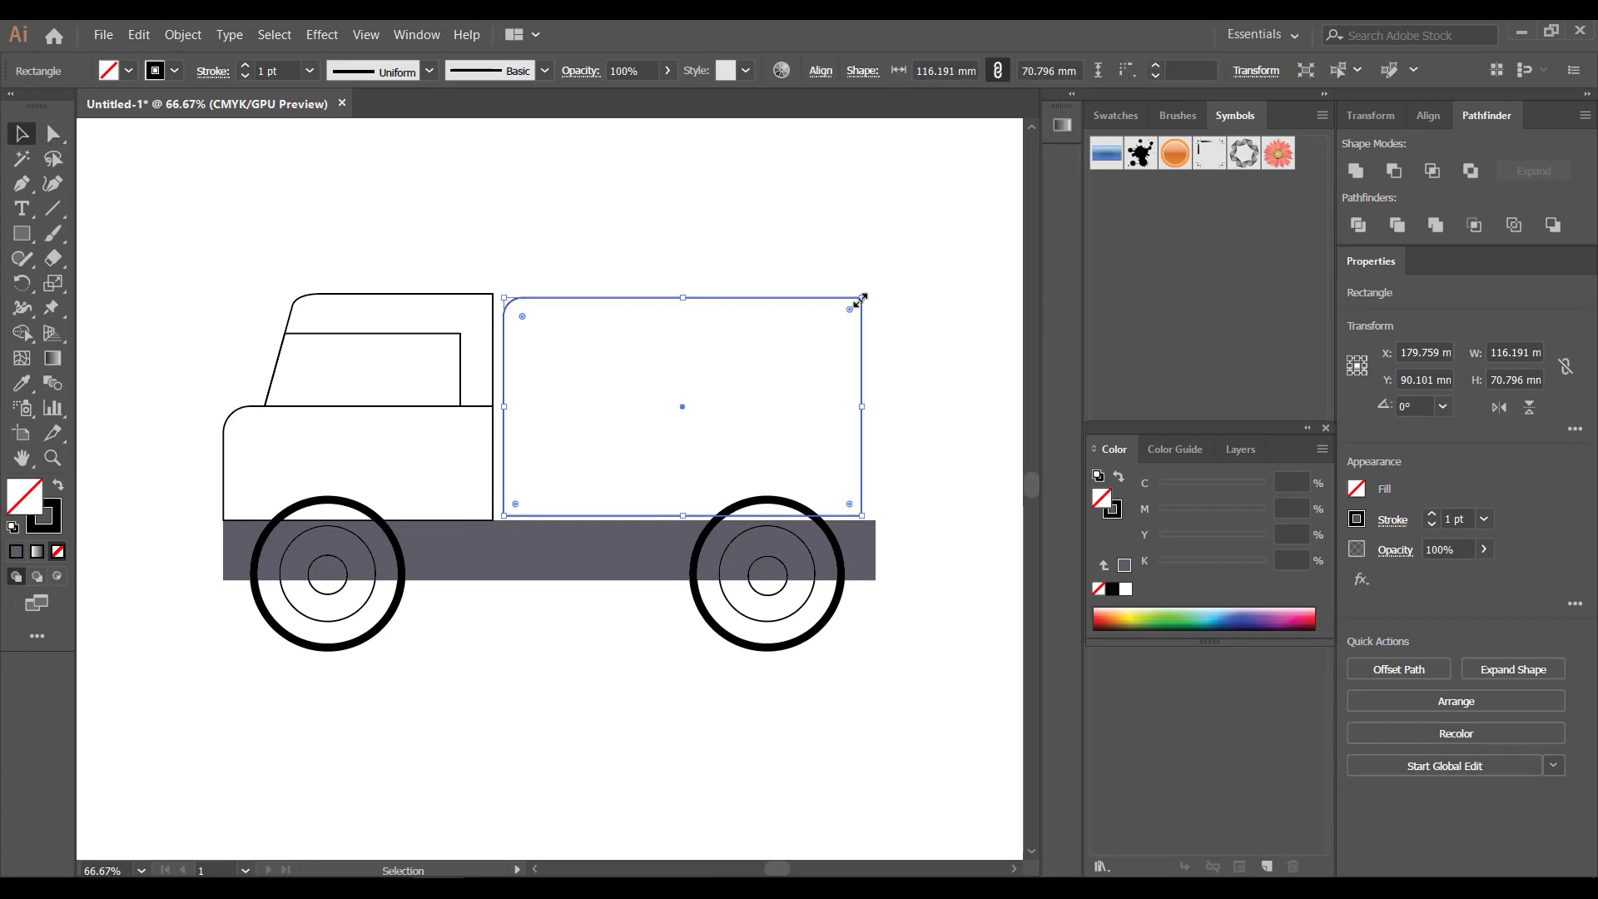
left_click_drag(861, 297, 864, 293)
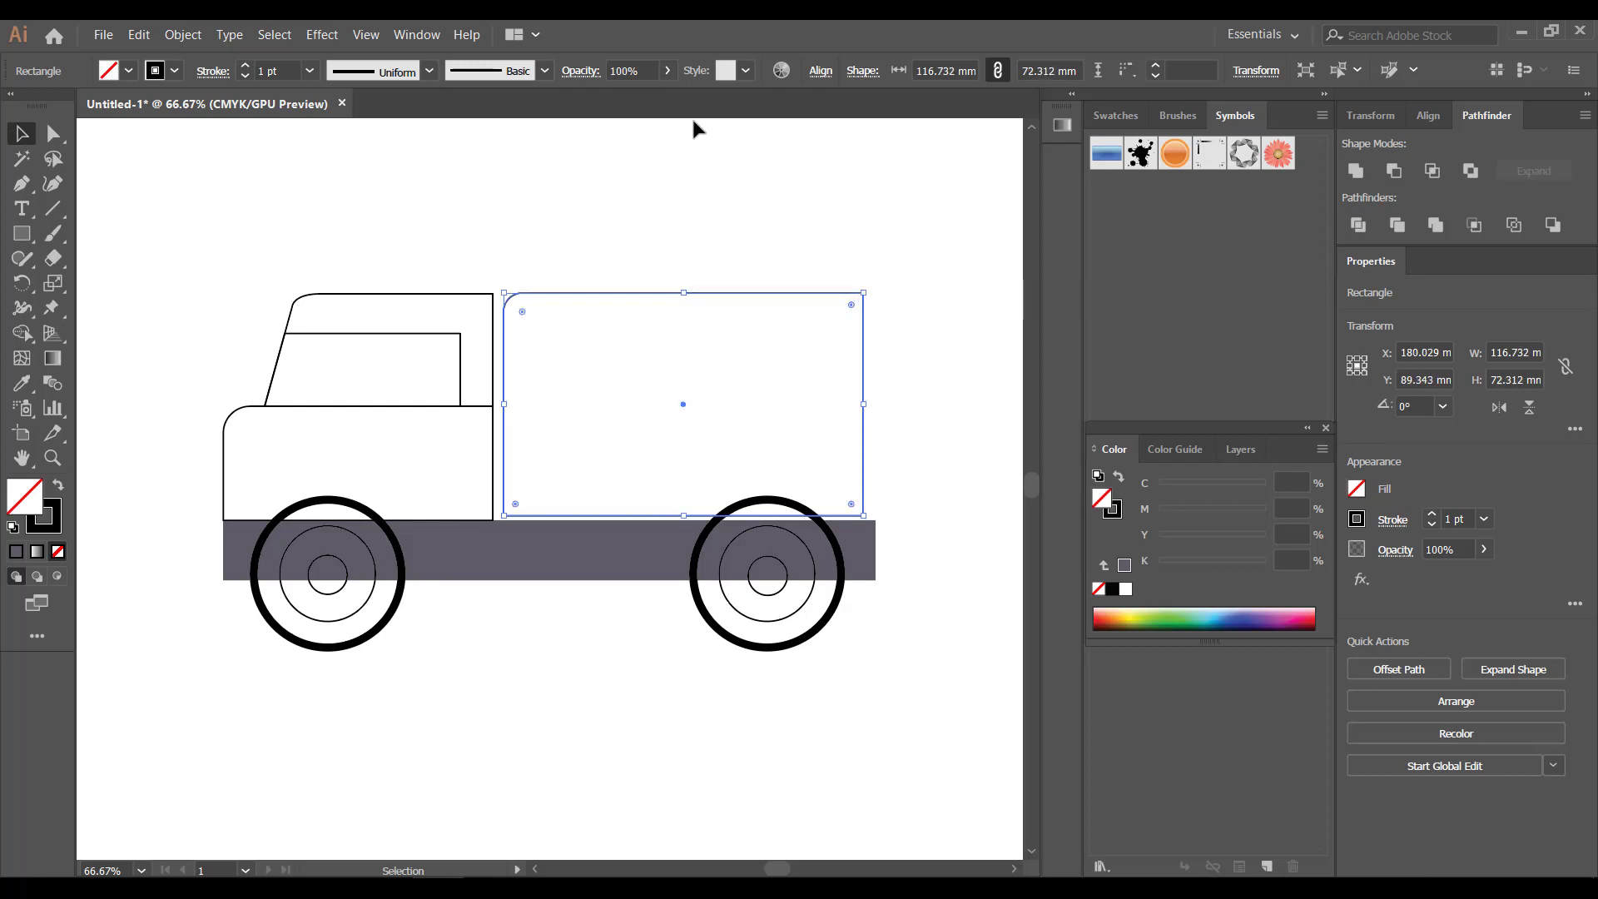
- Bring the rear wheel to the front with Arrange > Bring to Front
left_click(686, 183)
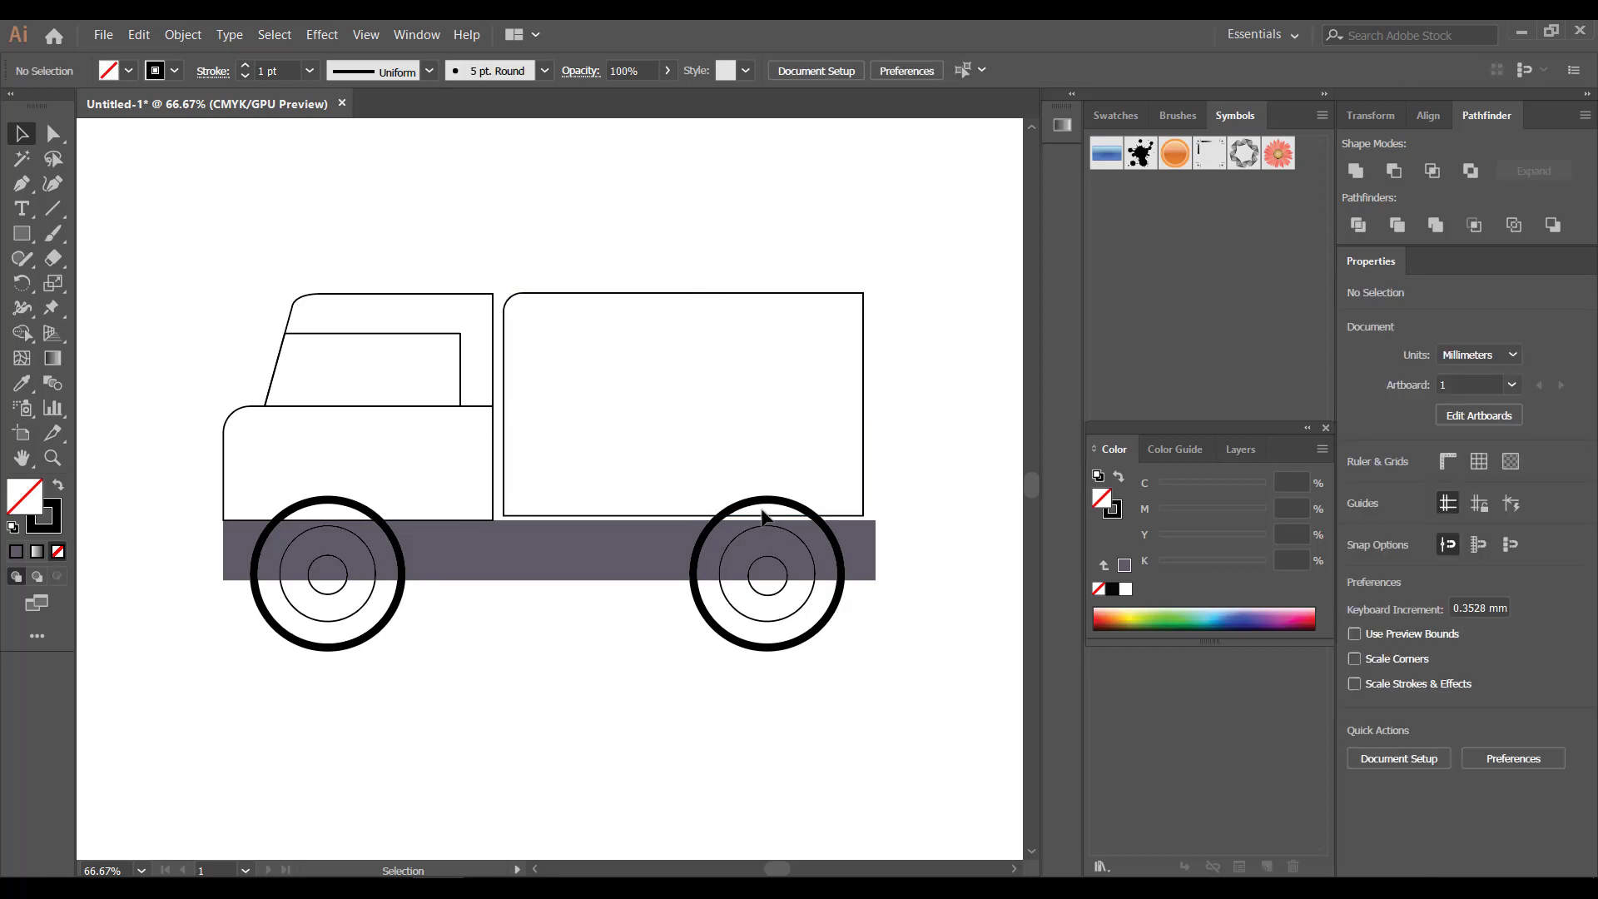
left_click(753, 593)
right_click(754, 592)
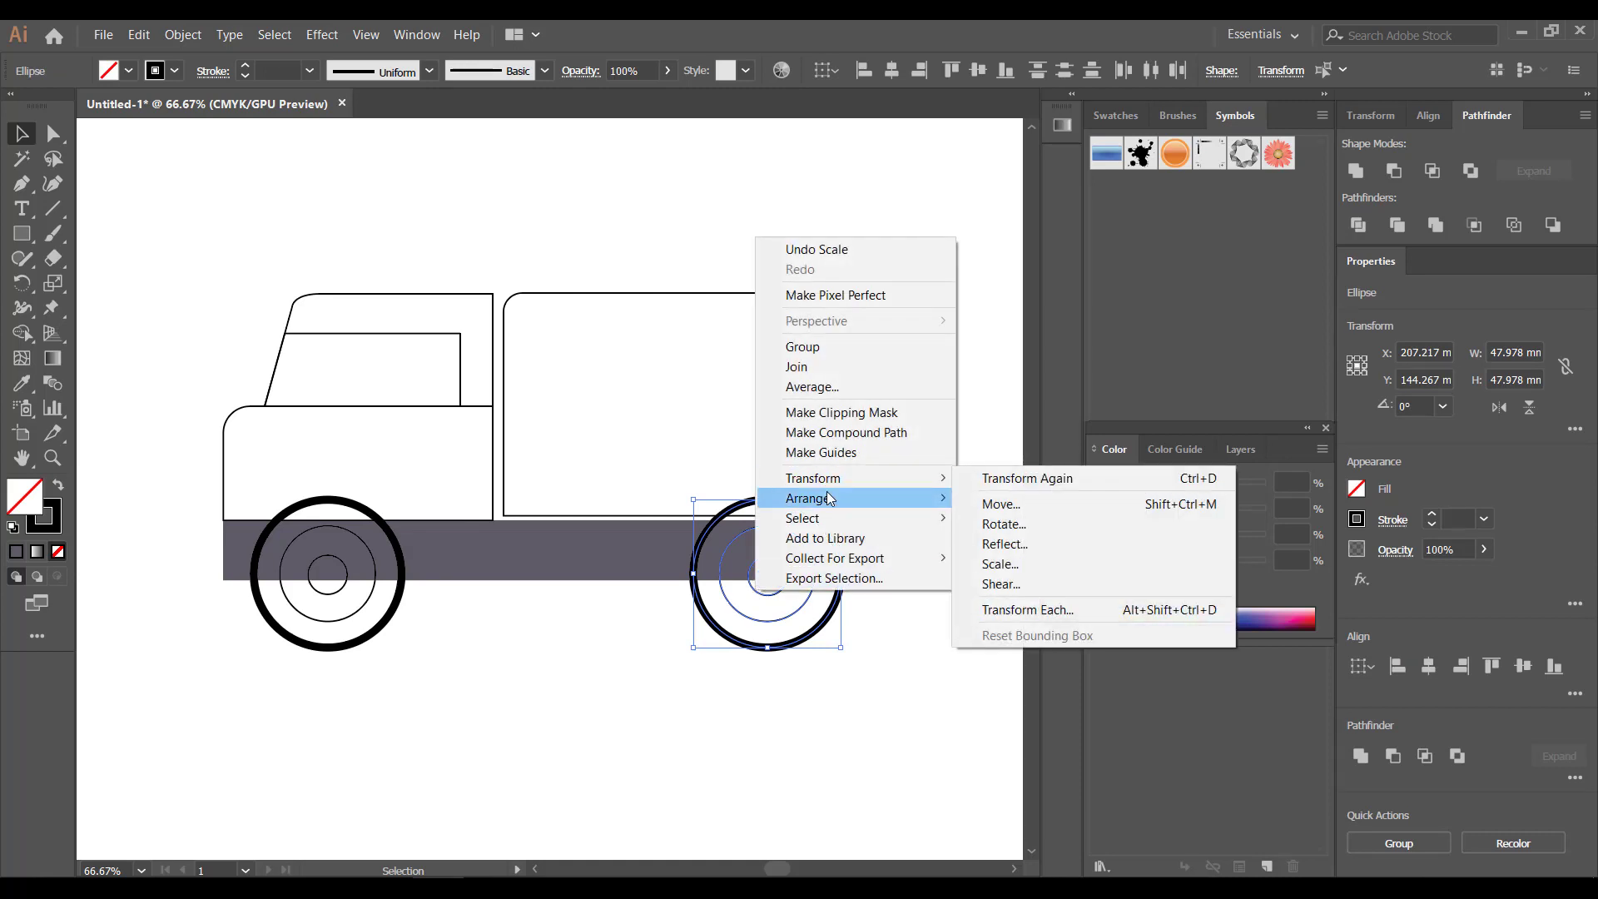
mouse_move(824, 498)
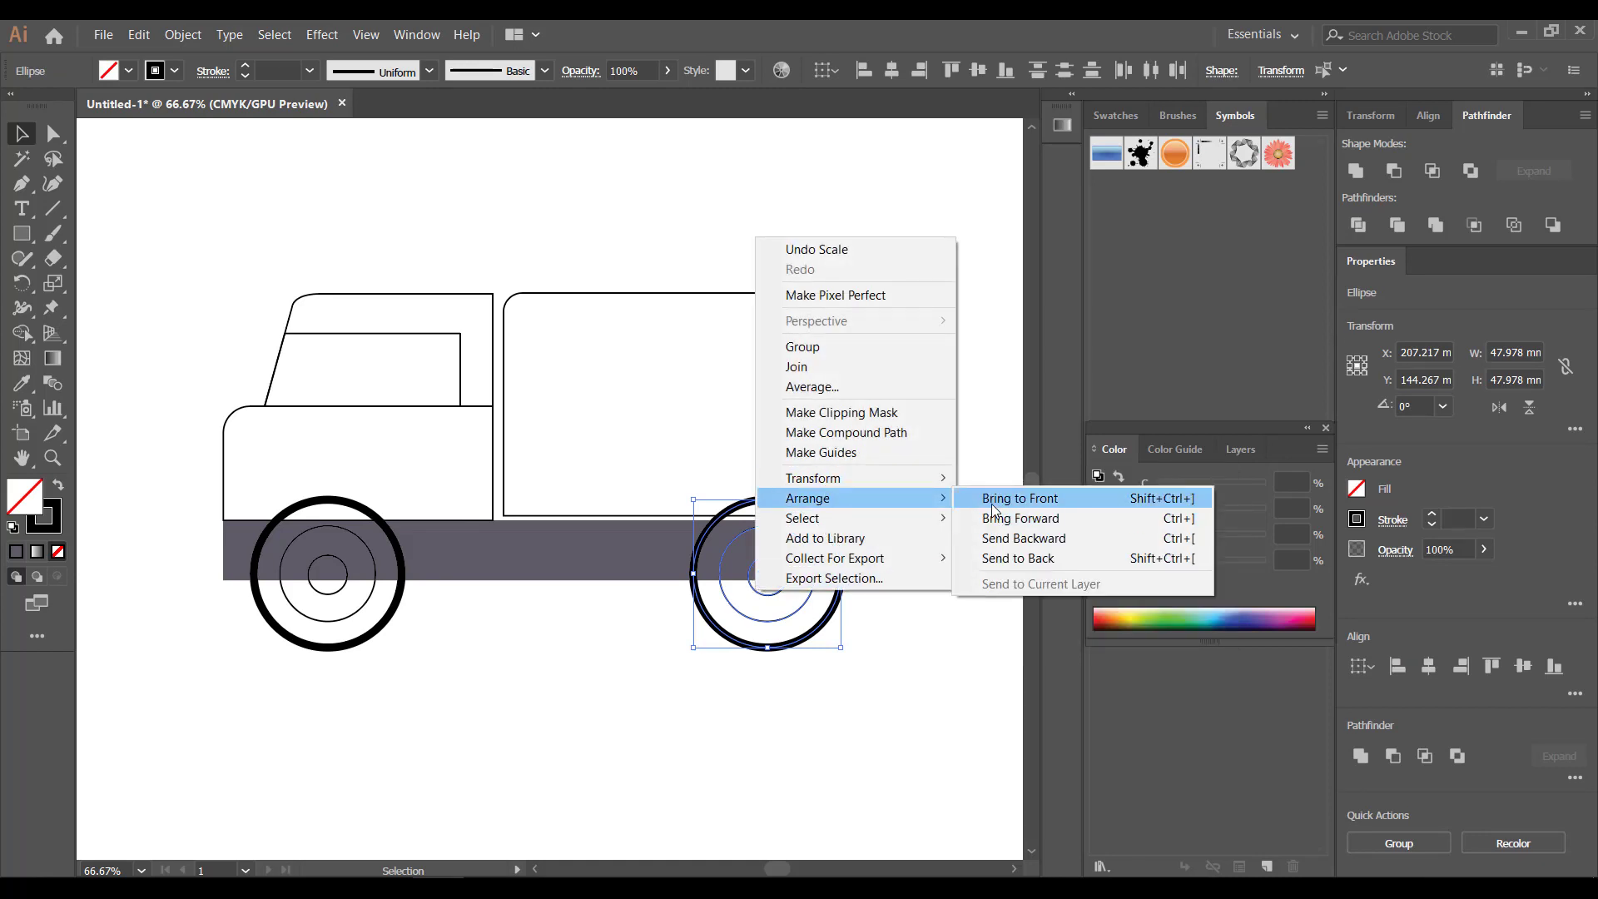
left_click(992, 504)
left_click(896, 647)
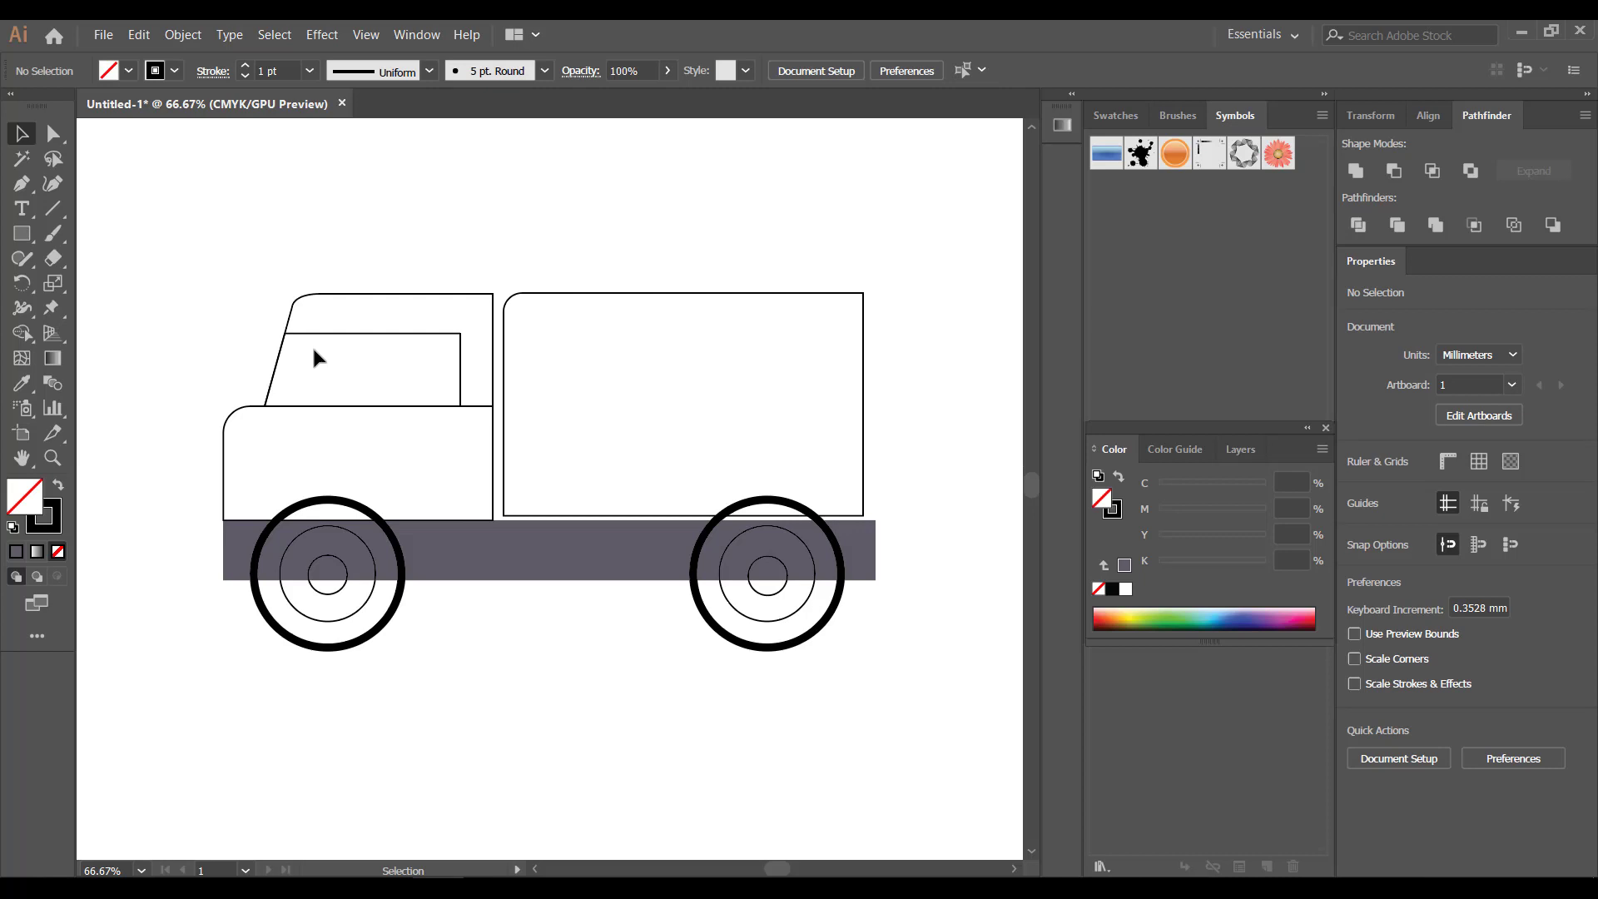
- Add a 107.815 mm top rail and a 64.416 mm-tall left post inside the cargo box
key("m")
left_click_drag(519, 299, 852, 301)
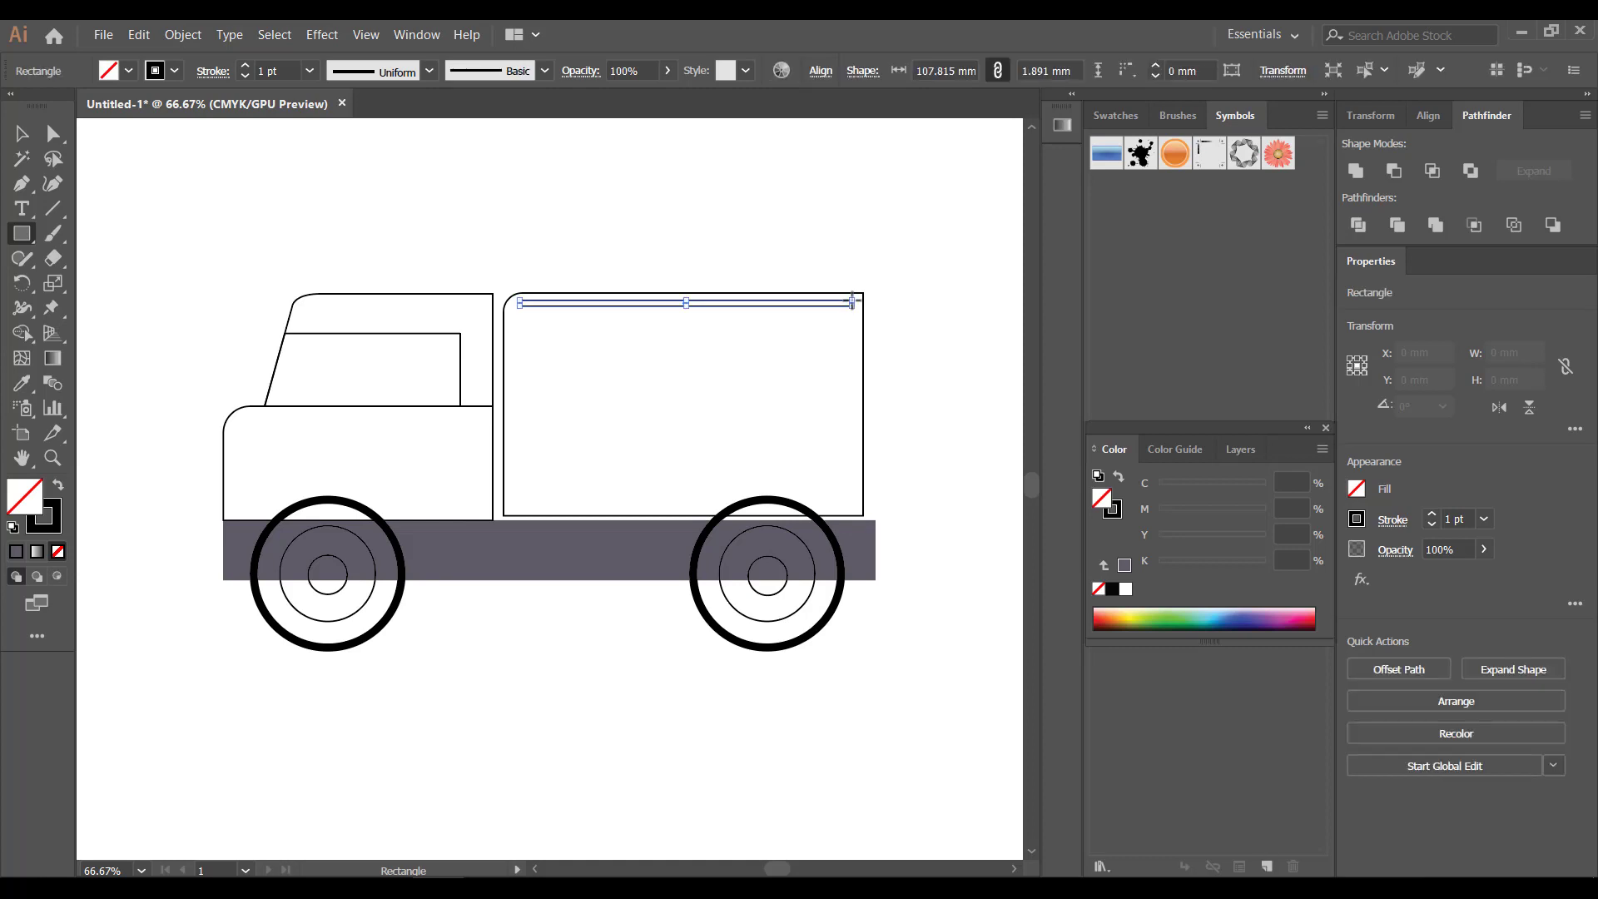
key("Down")
key("Down")
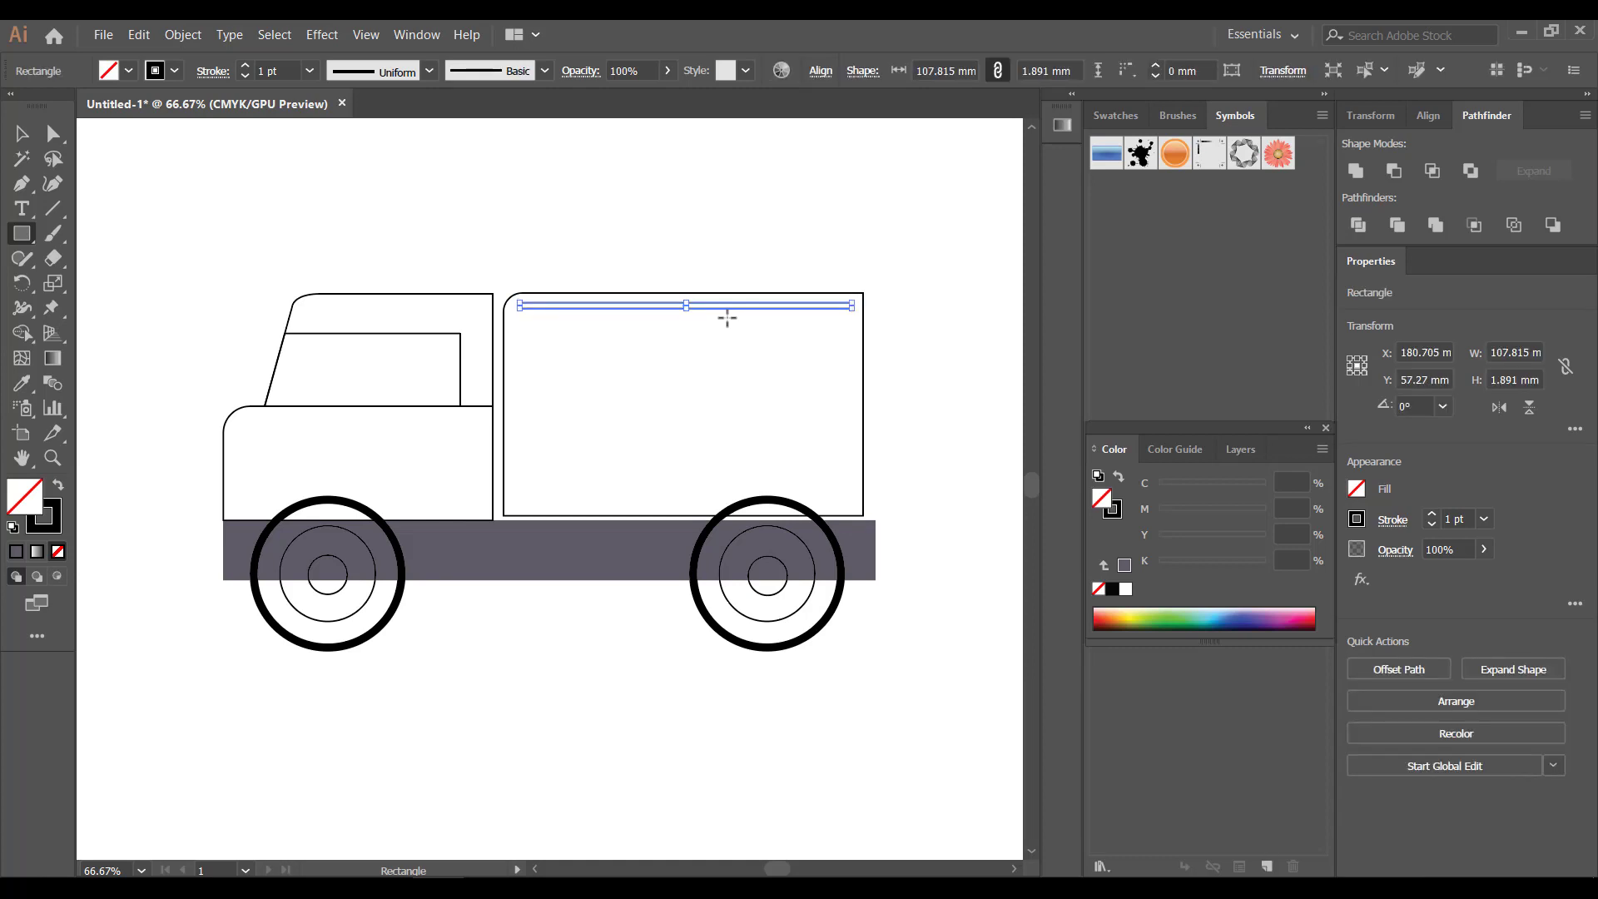
left_click(396, 204, "ctrl")
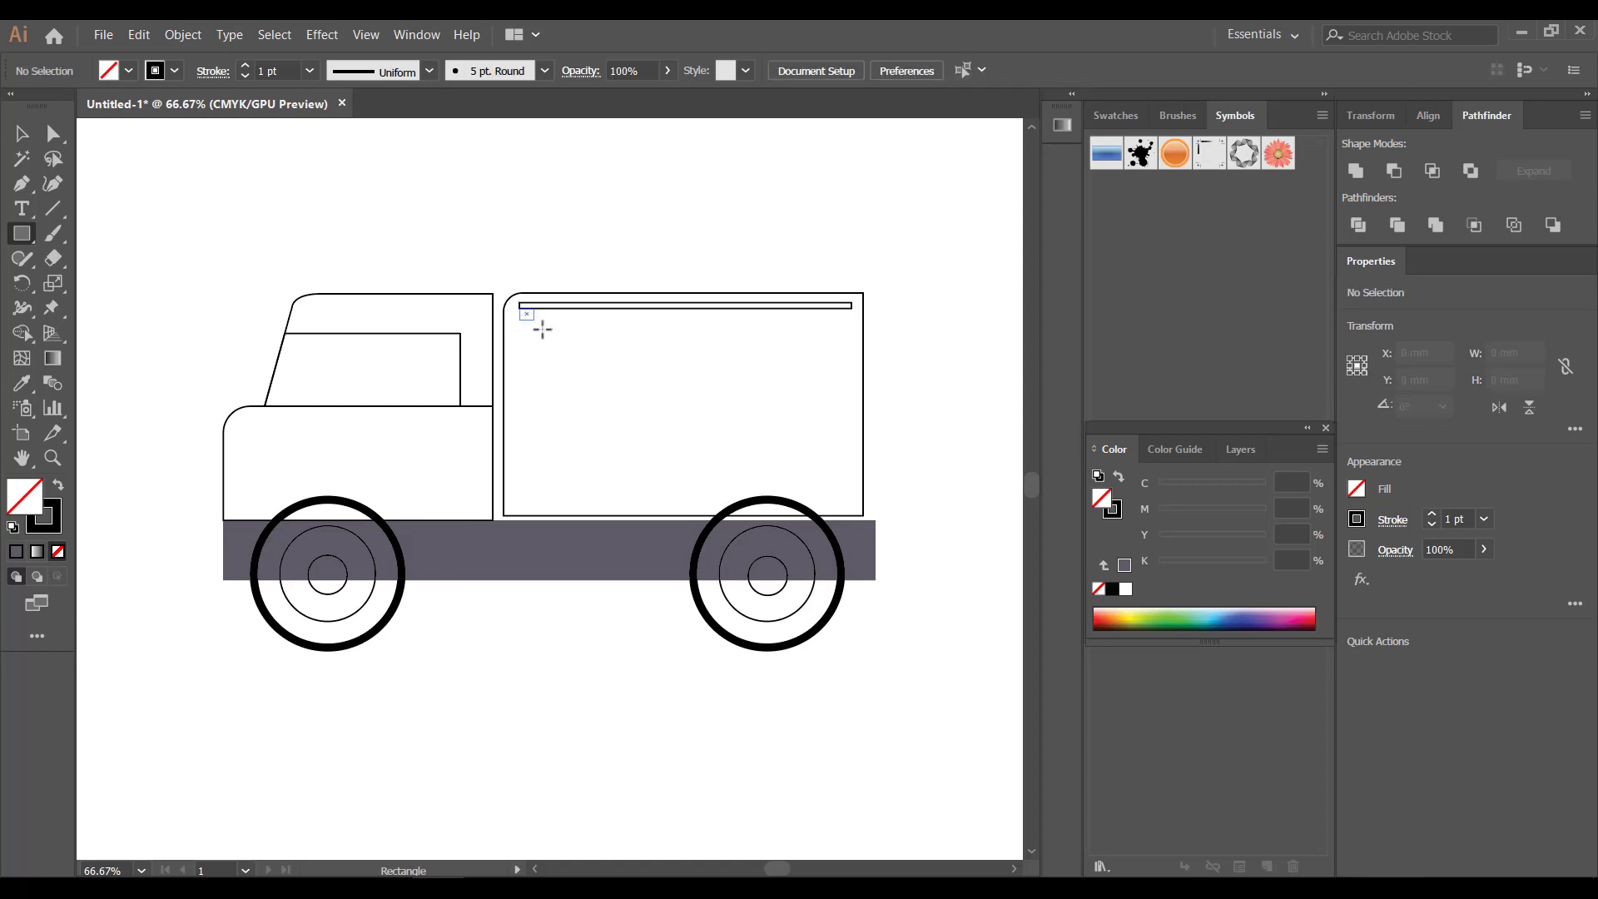
left_click_drag(519, 310, 528, 506)
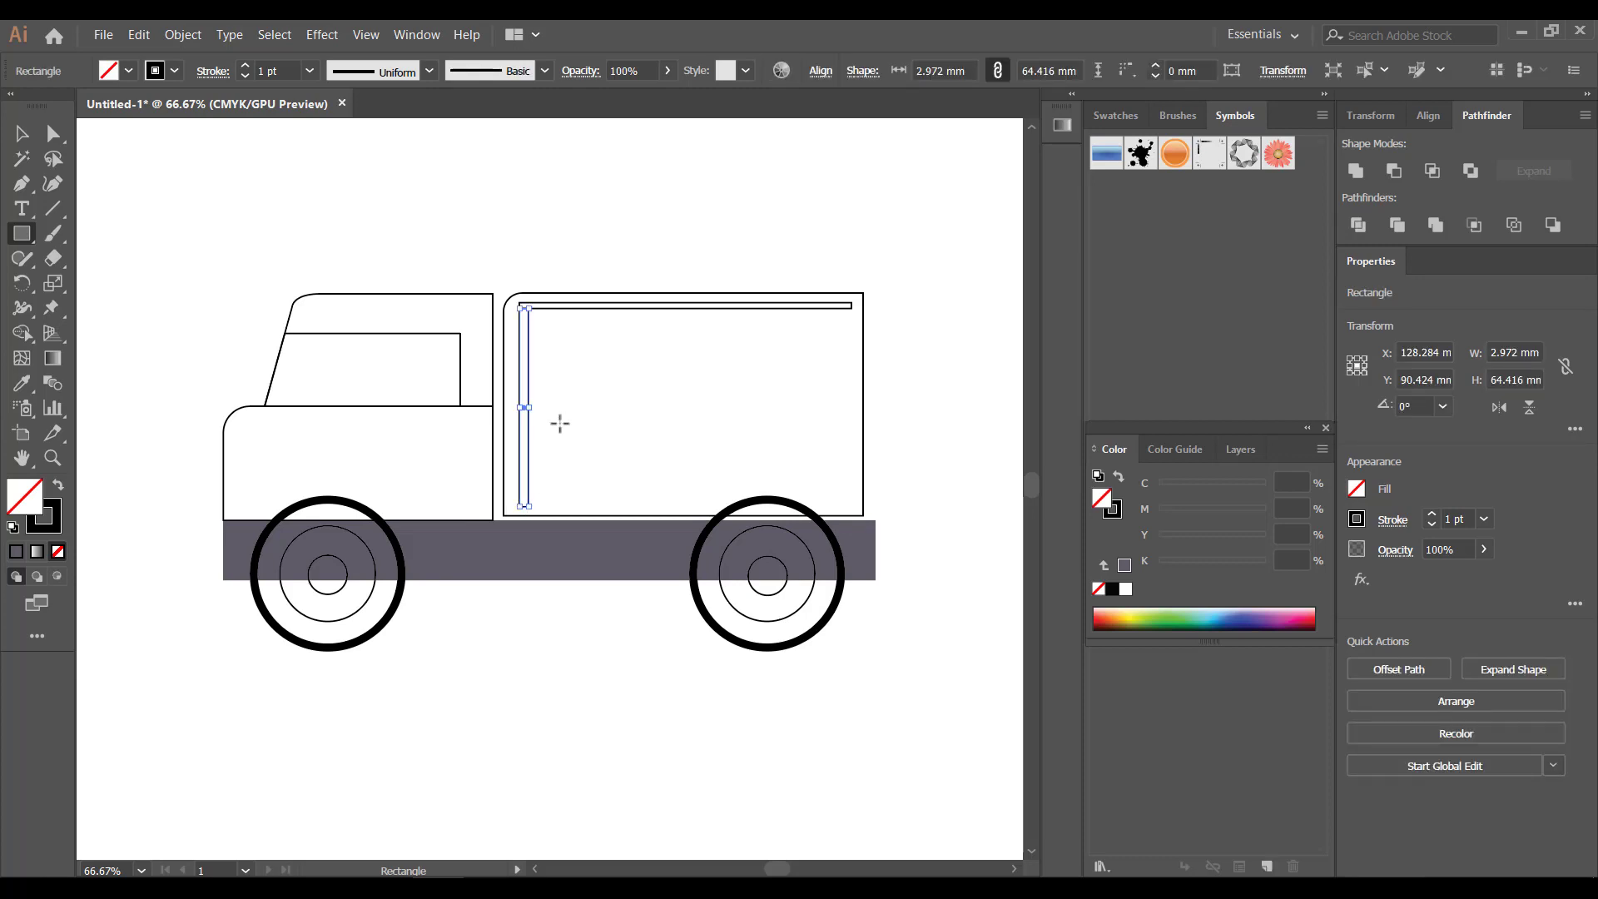
- Copy the thin vertical bar and line up three evenly spaced bars in the cargo box
key("v")
key("ctrl+equal")
key("ctrl+minus")
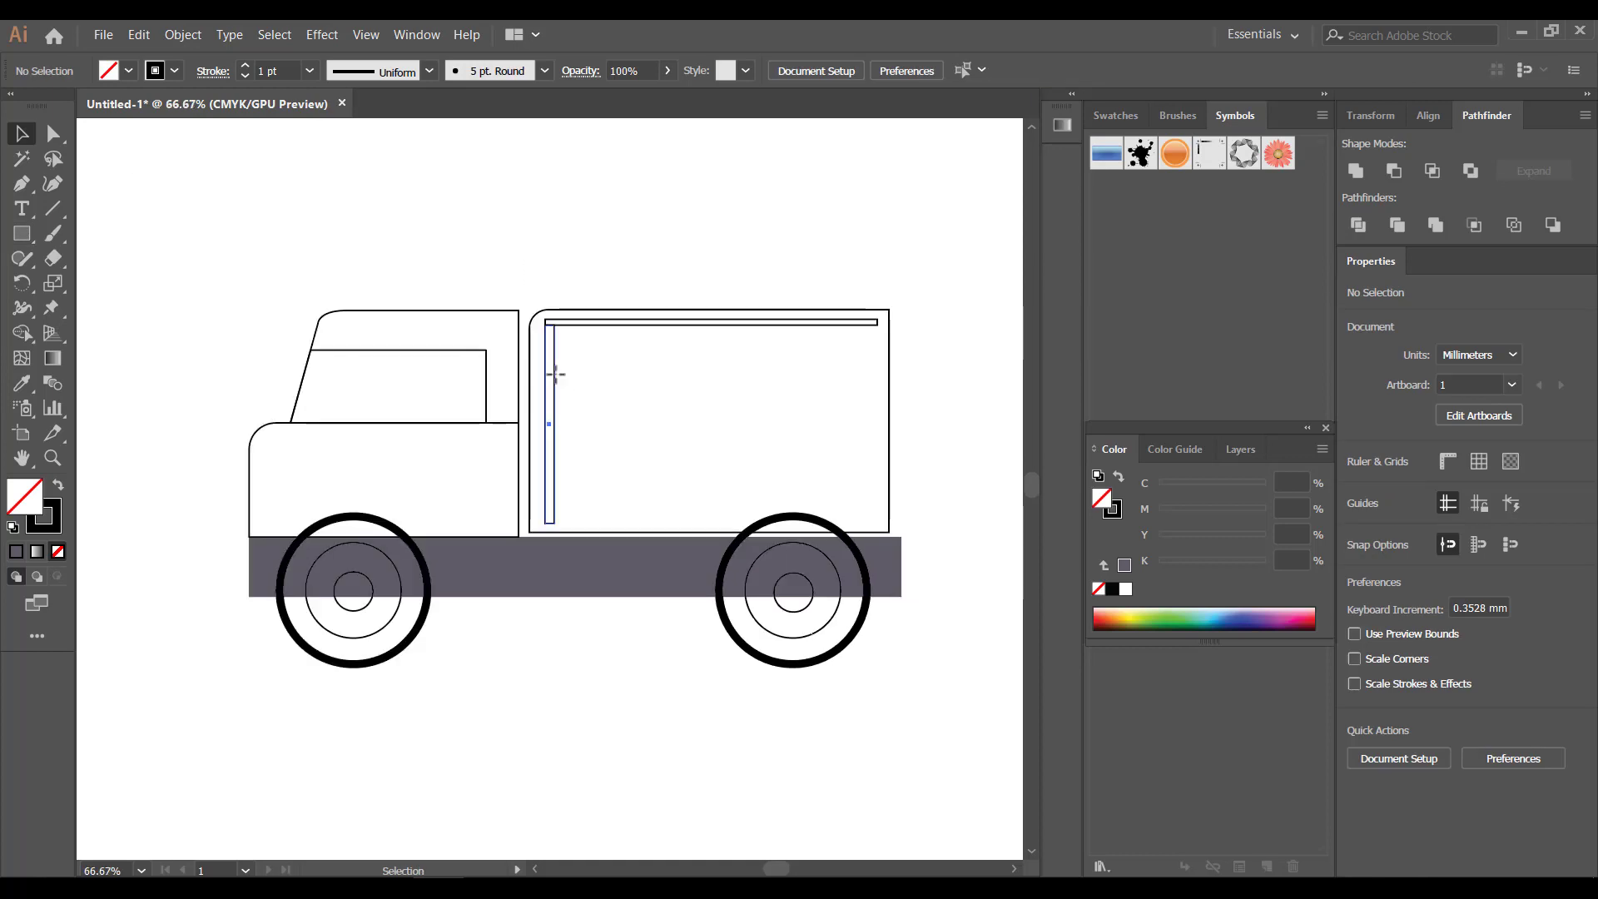
key("ctrl+c")
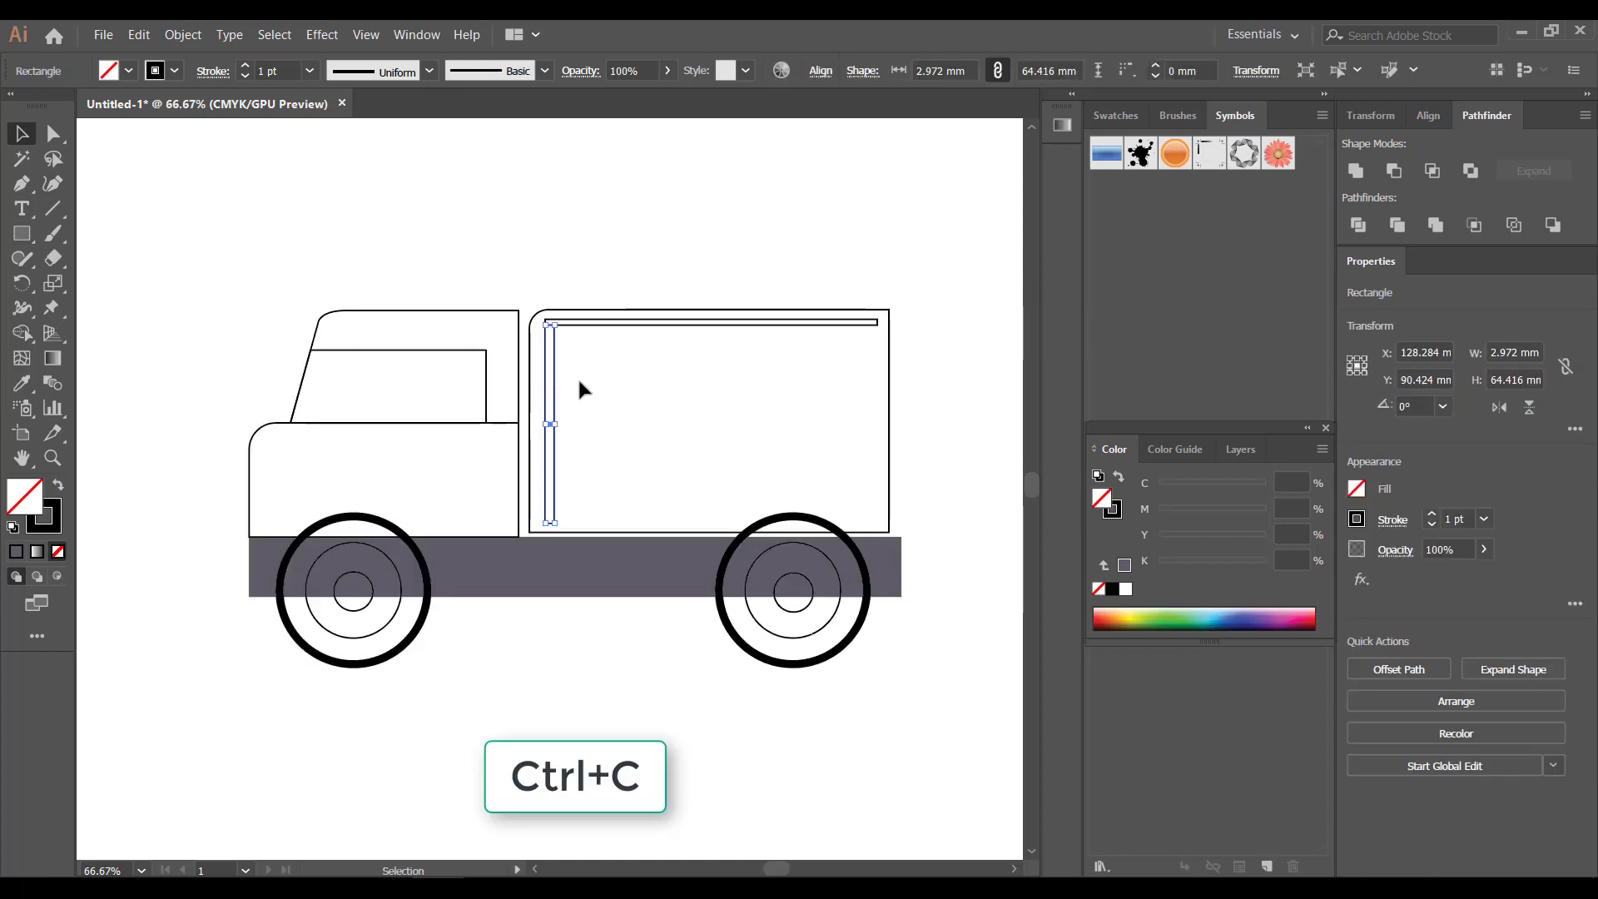
key("ctrl+v")
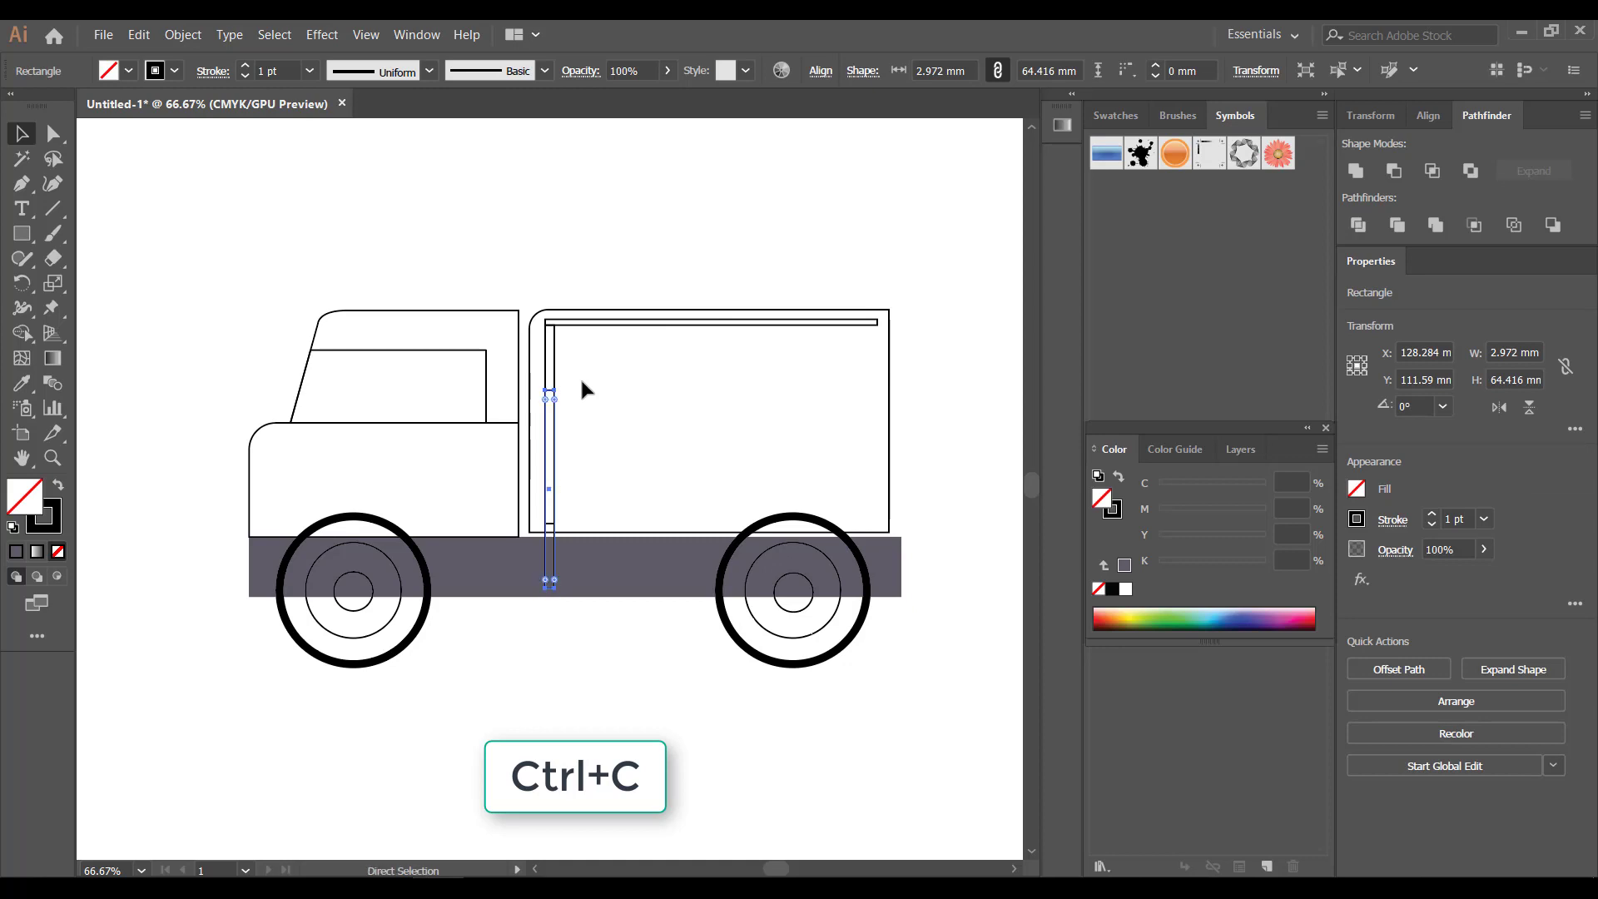
key("ctrl+v")
mouse_move(549, 467)
left_mouse_down()
mouse_move(586, 403)
mouse_move(573, 388)
left_mouse_up()
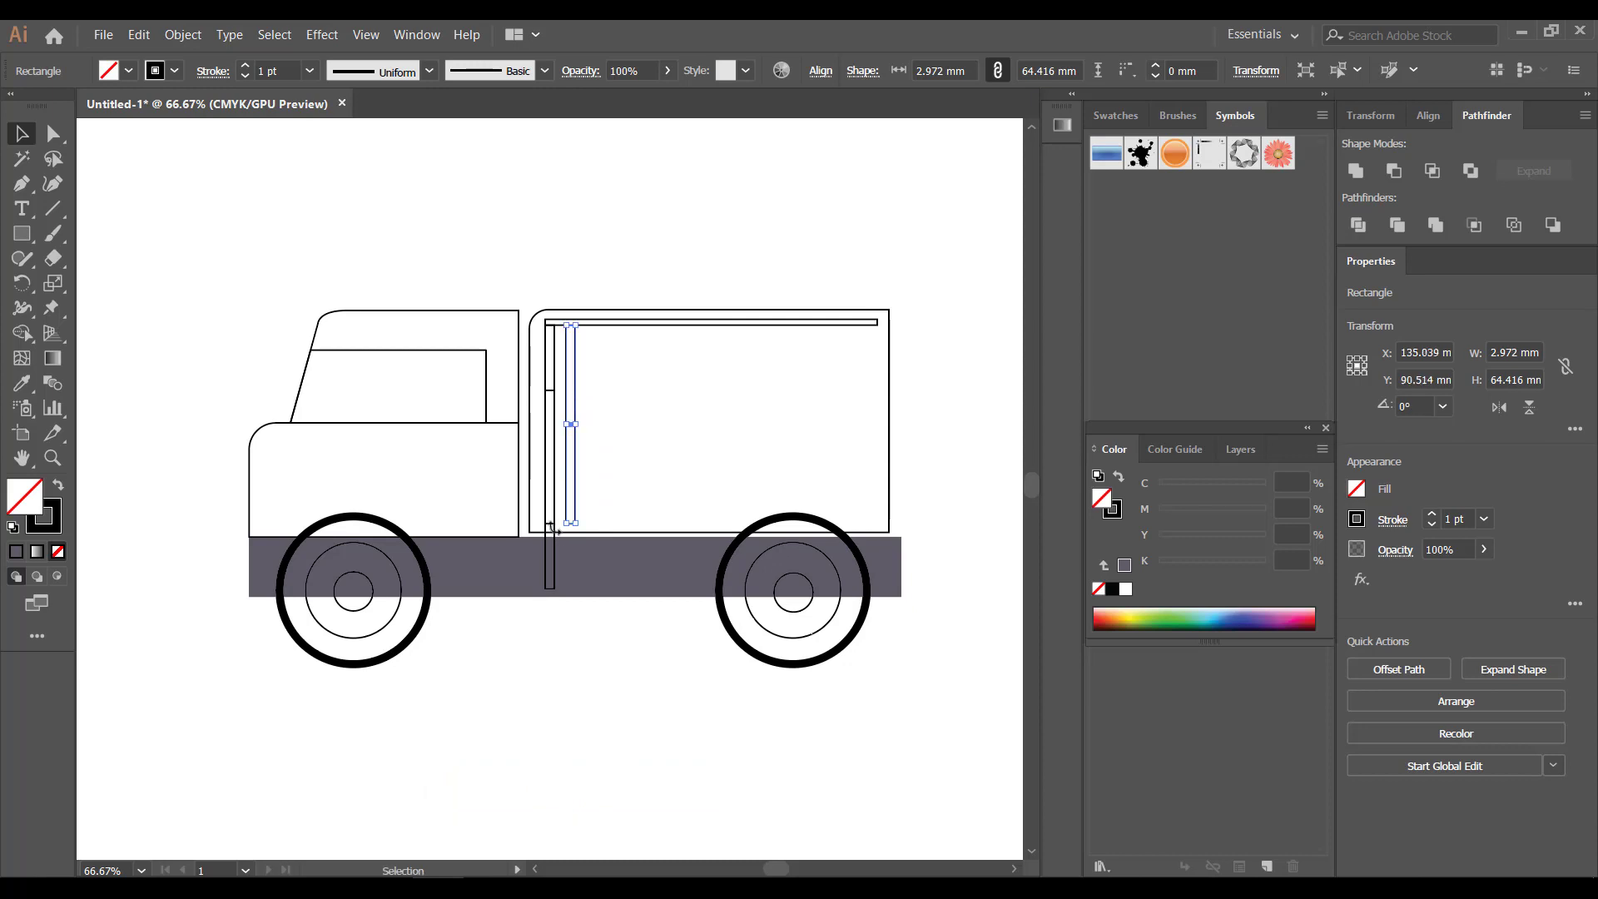
left_click_drag(574, 482, 598, 480)
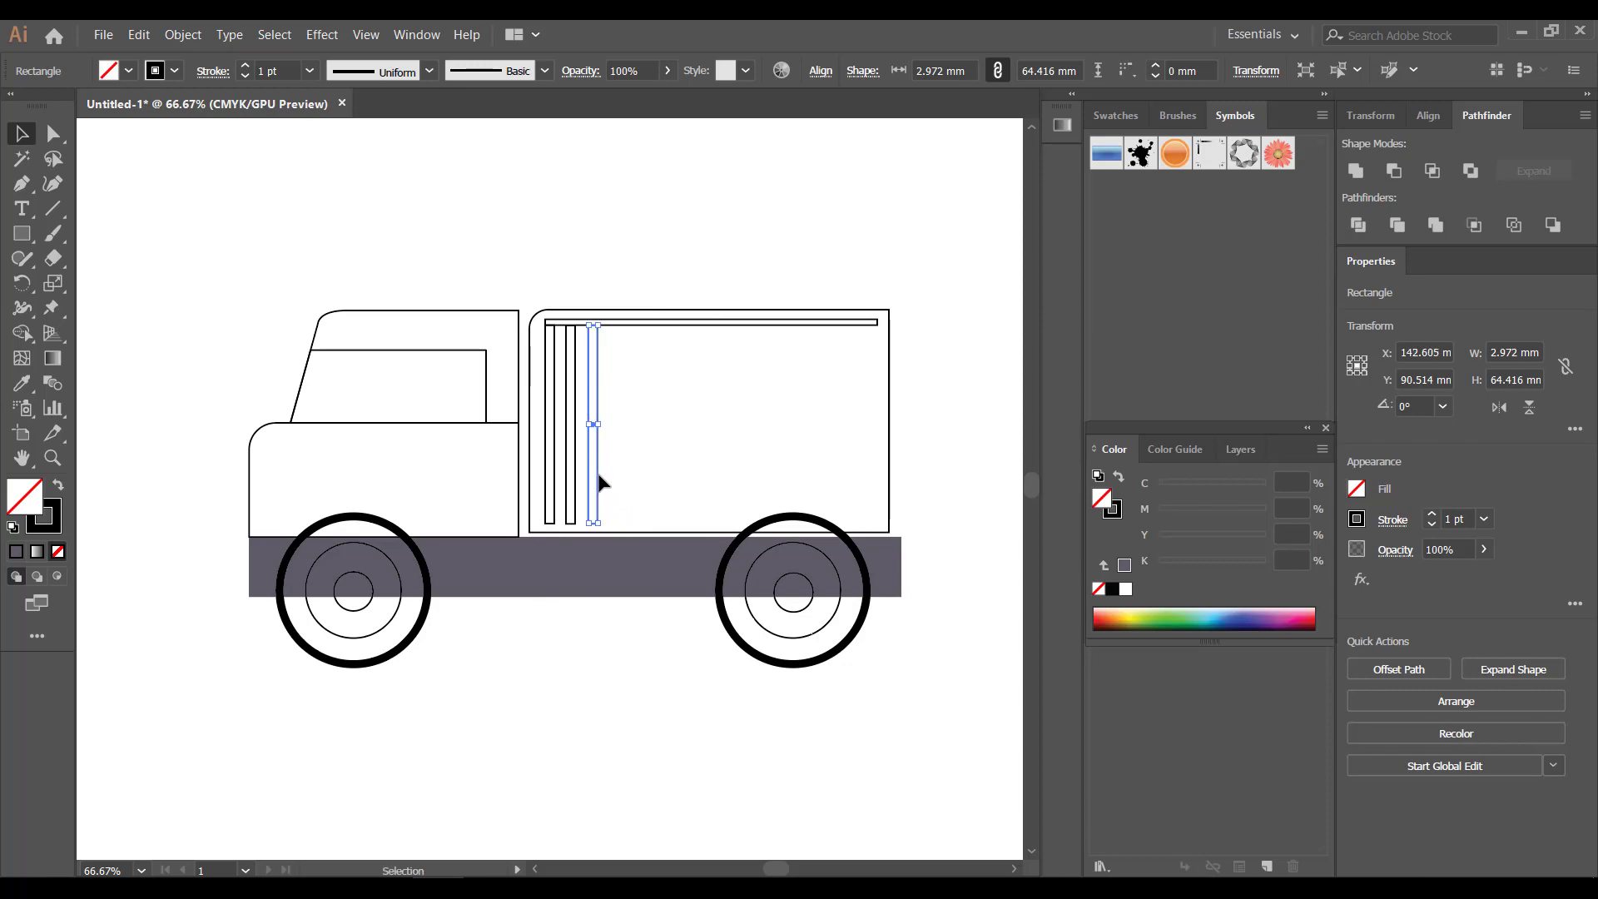
left_click_drag(599, 481, 541, 462)
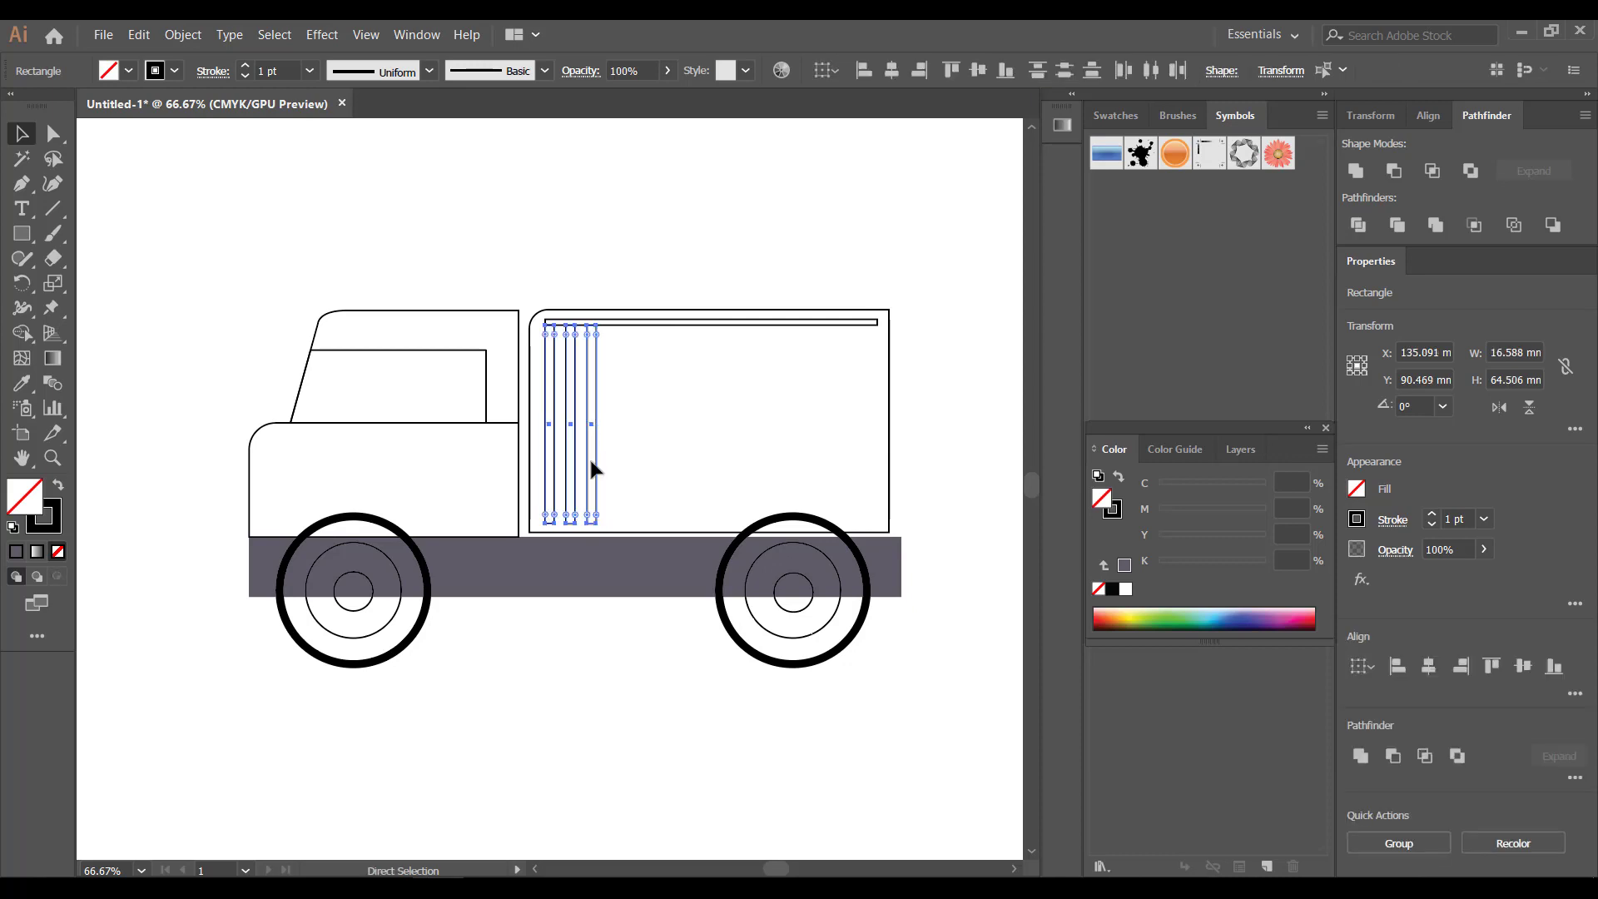
- Duplicate the bars across the rest of the box and delete the one past its right edge
left_click_drag(589, 457, 626, 546)
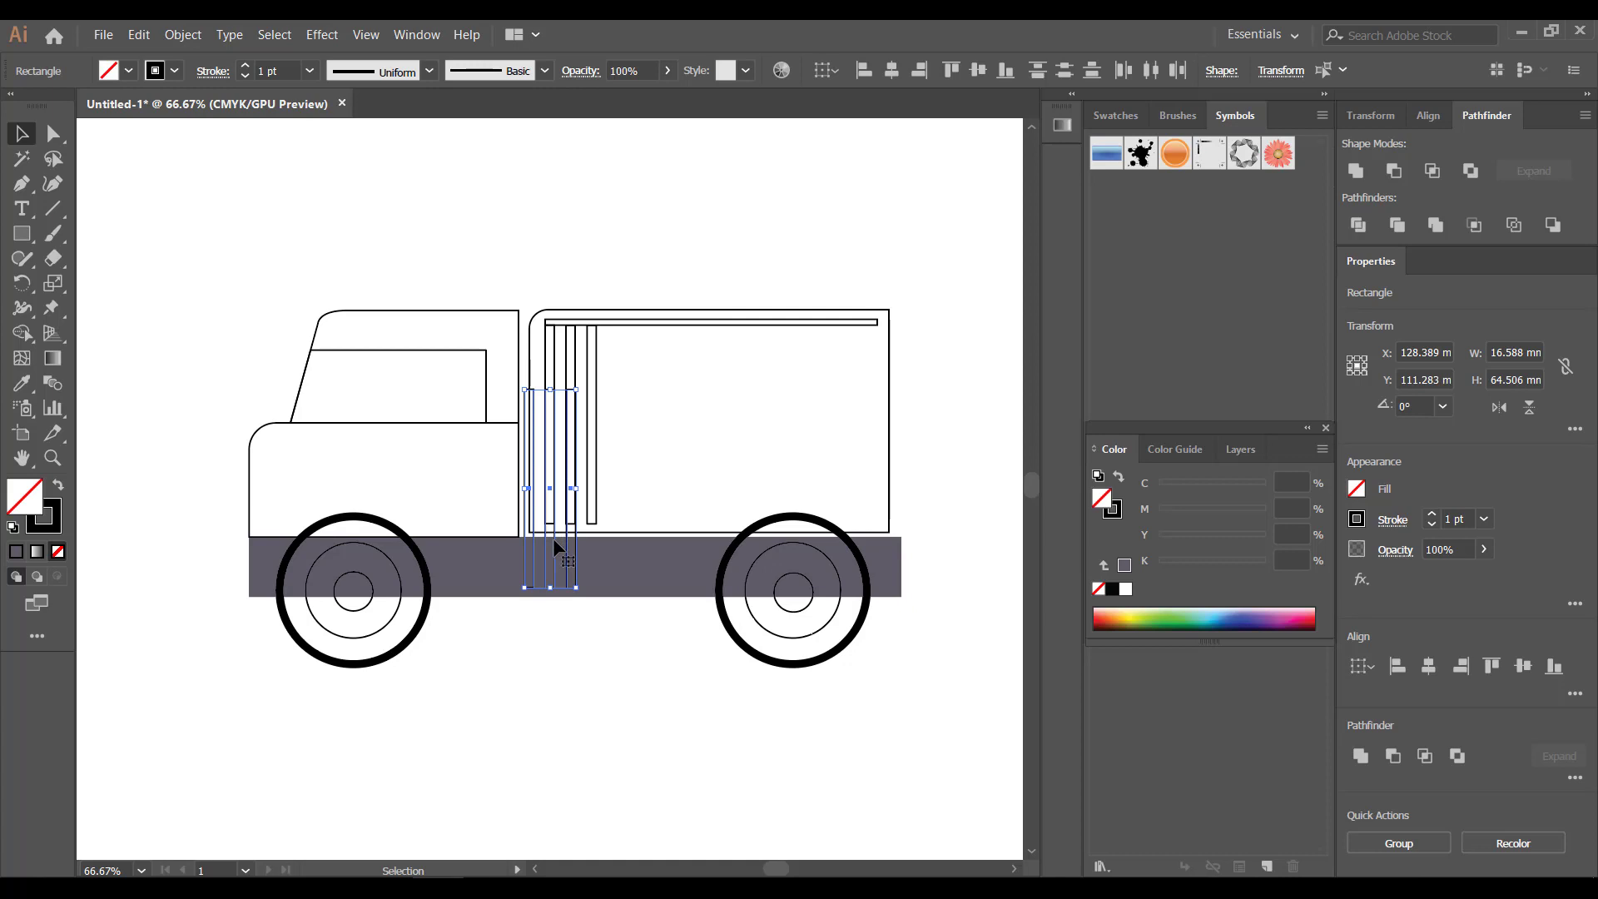
left_click_drag(553, 538, 635, 476)
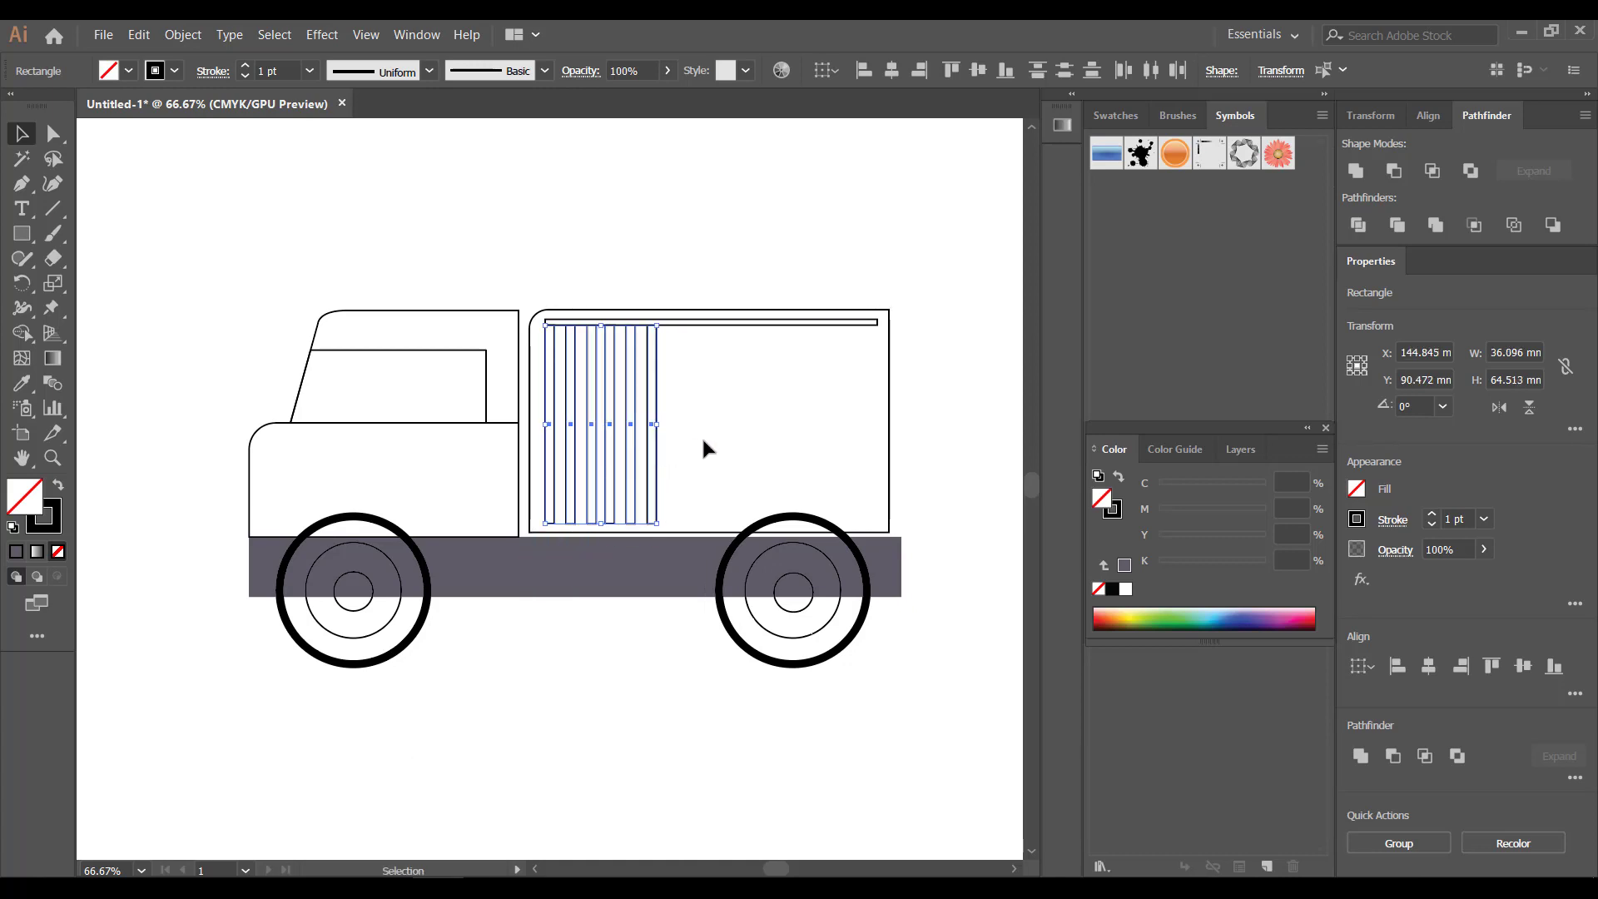
key("ctrl+c")
key("ctrl+v")
mouse_move(596, 564)
left_mouse_down()
mouse_move(767, 498)
mouse_move(885, 496)
left_mouse_up()
left_click(942, 432)
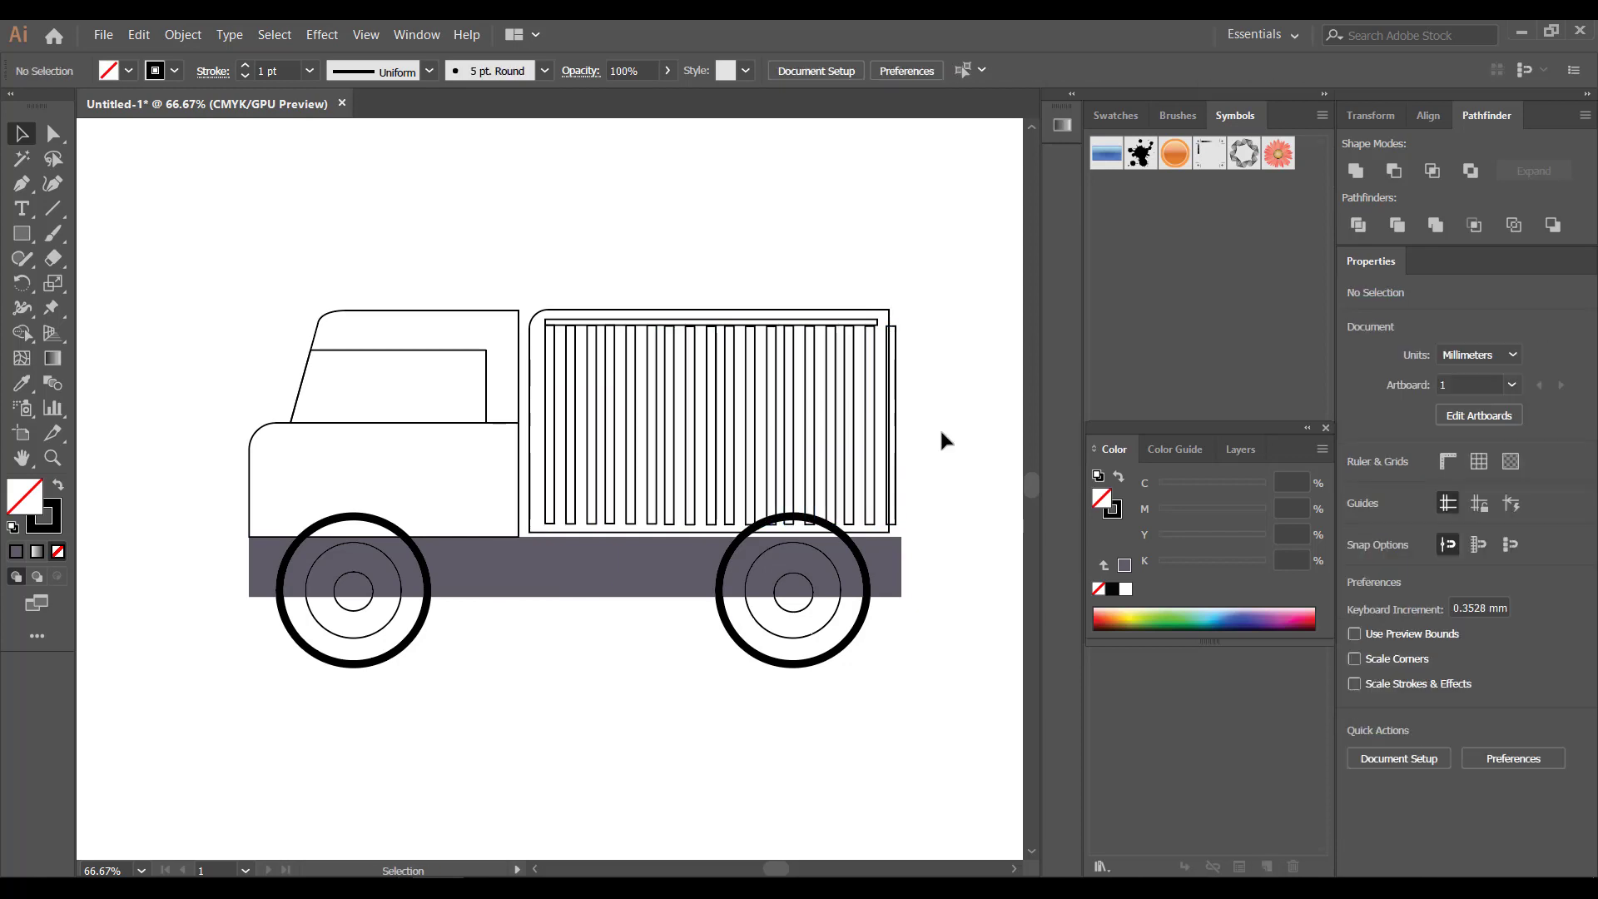
left_click(895, 450)
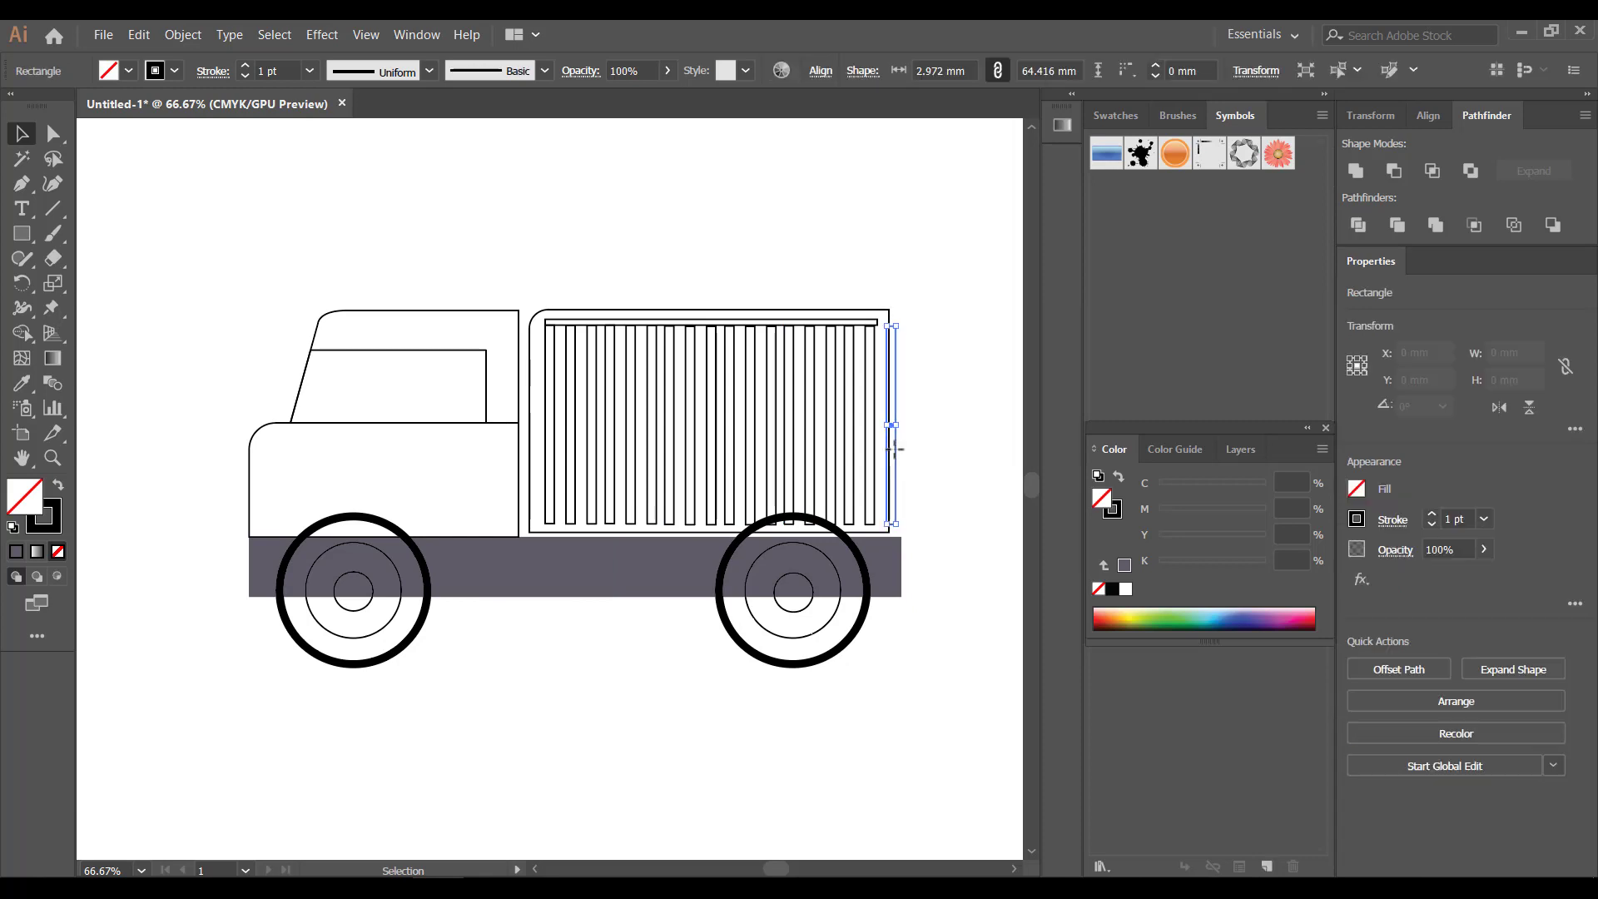
key("Delete")
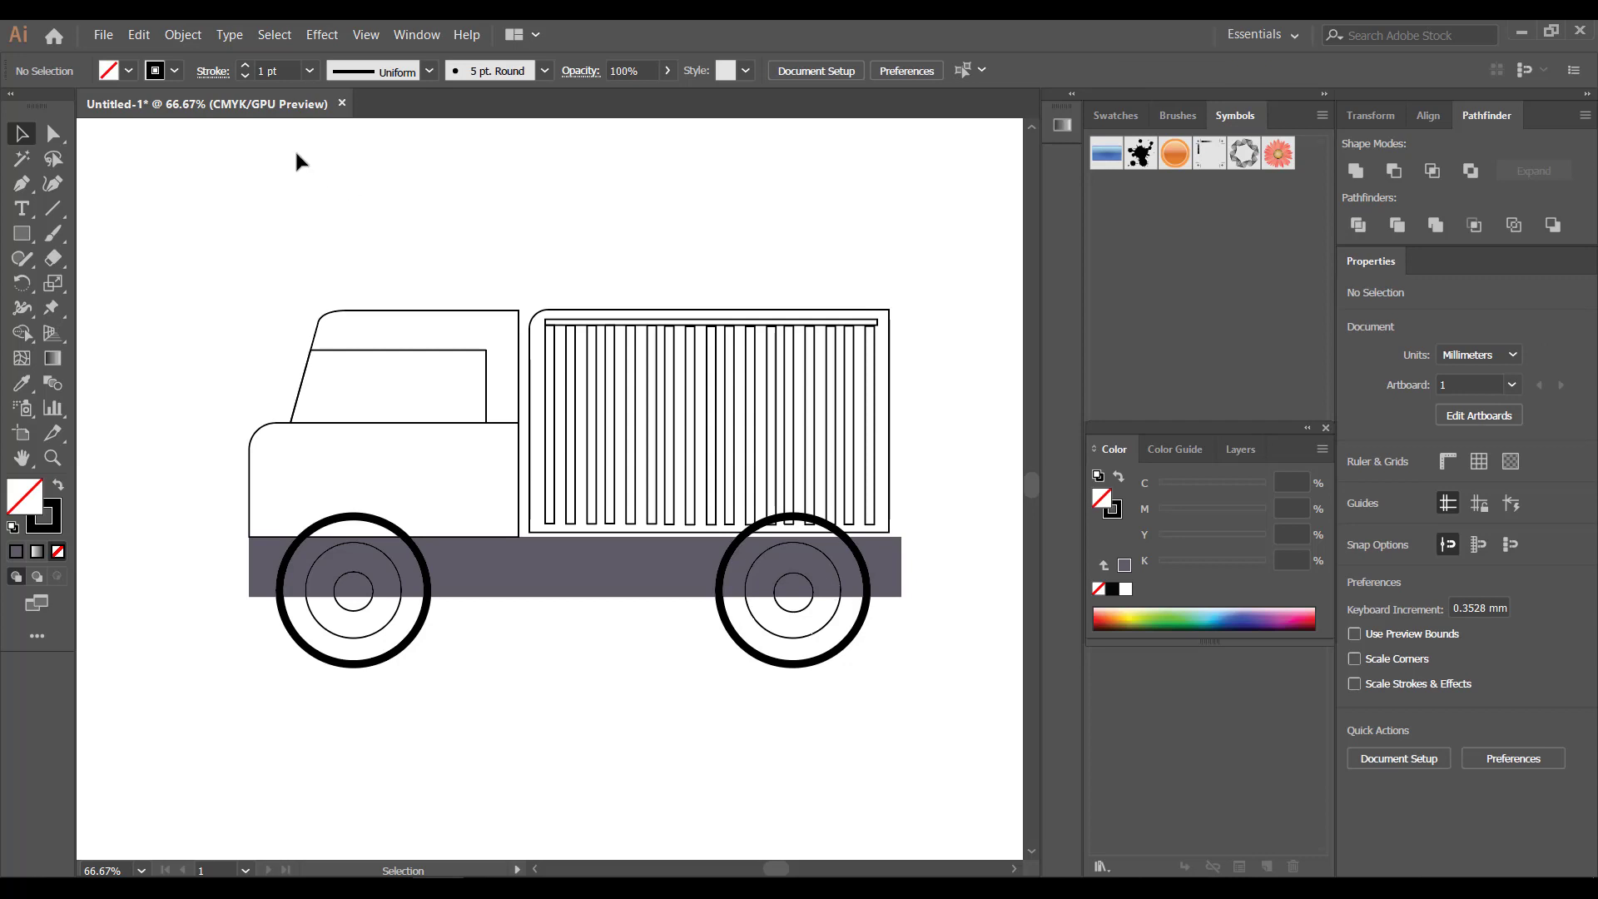
- Group all the cargo box bars and swap them to a solid black fill with no stroke
left_click_drag(535, 336, 927, 317)
left_click_drag(892, 324, 879, 323)
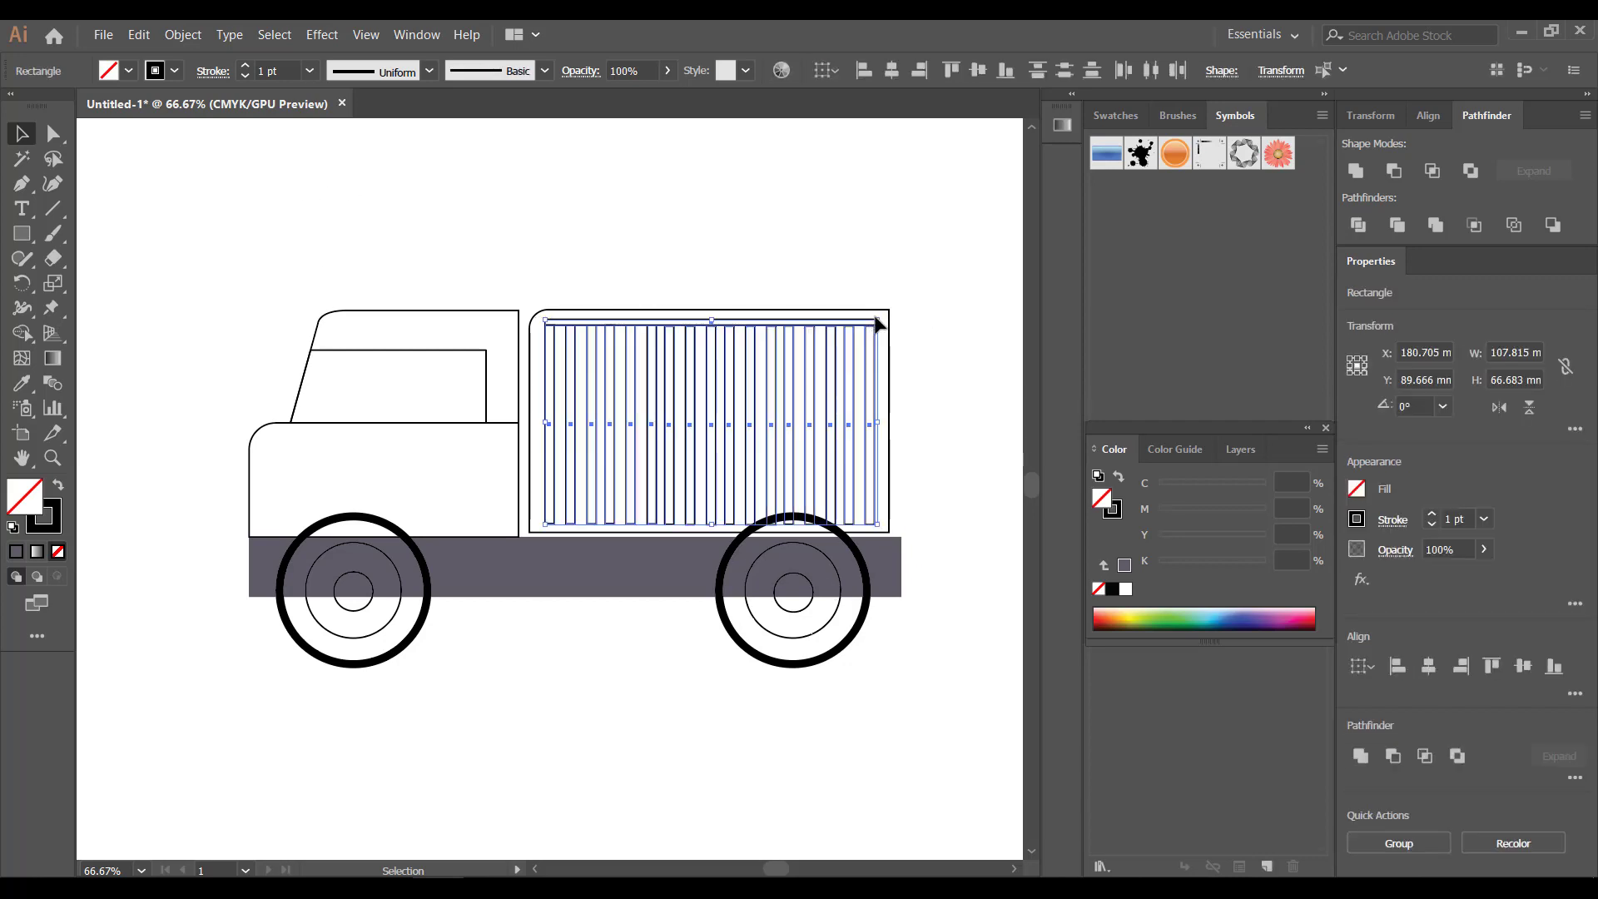
key("ctrl+g")
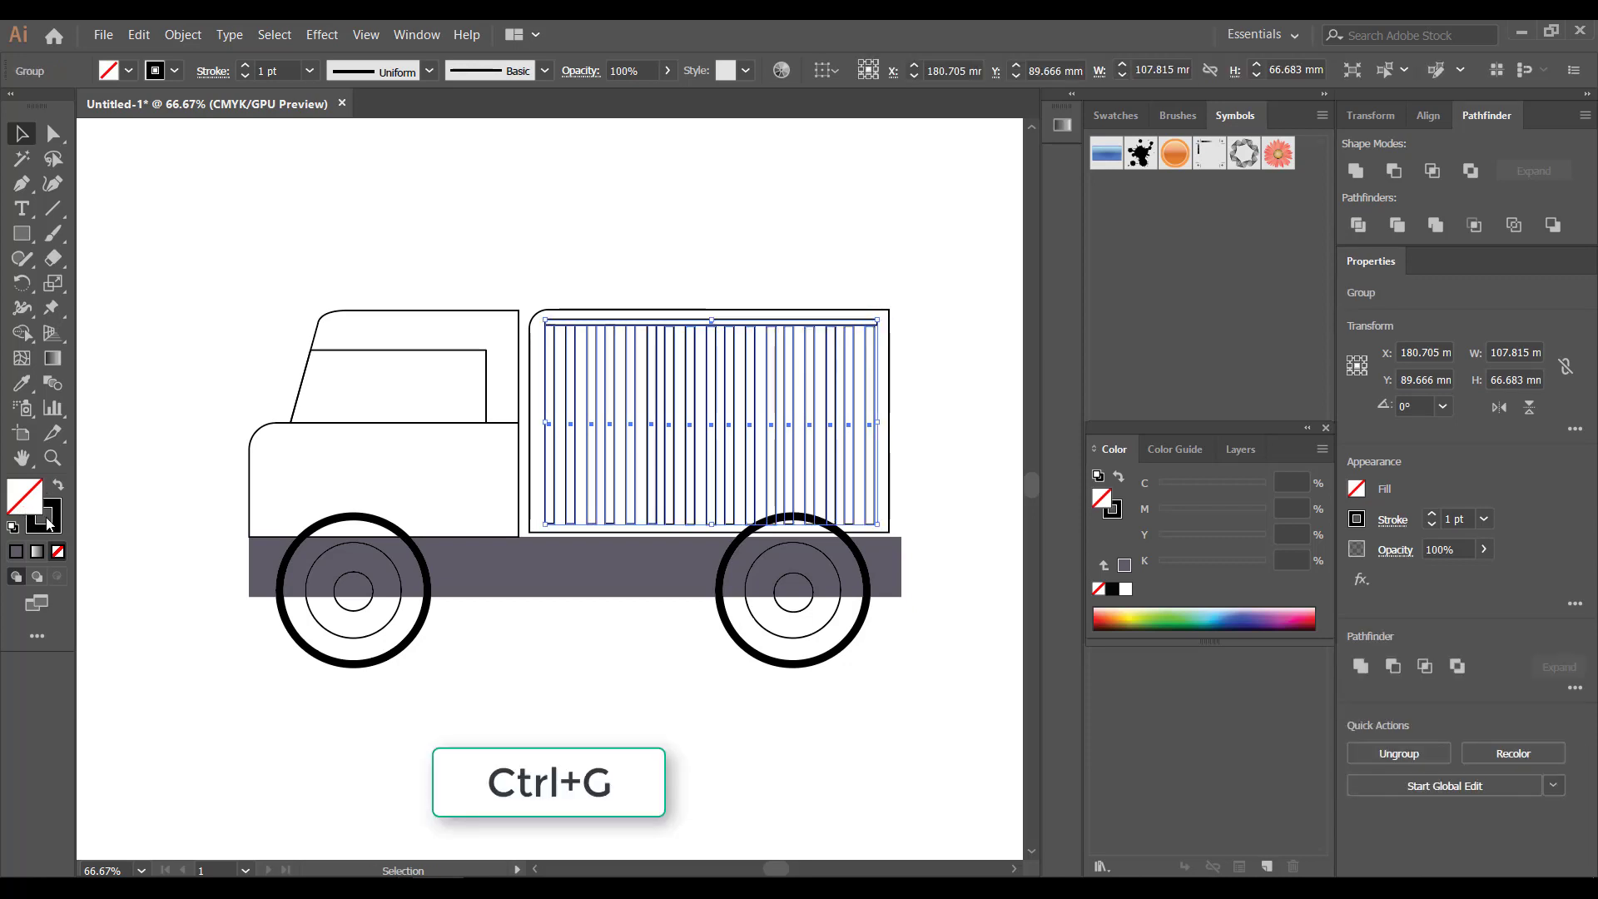
left_click(59, 487)
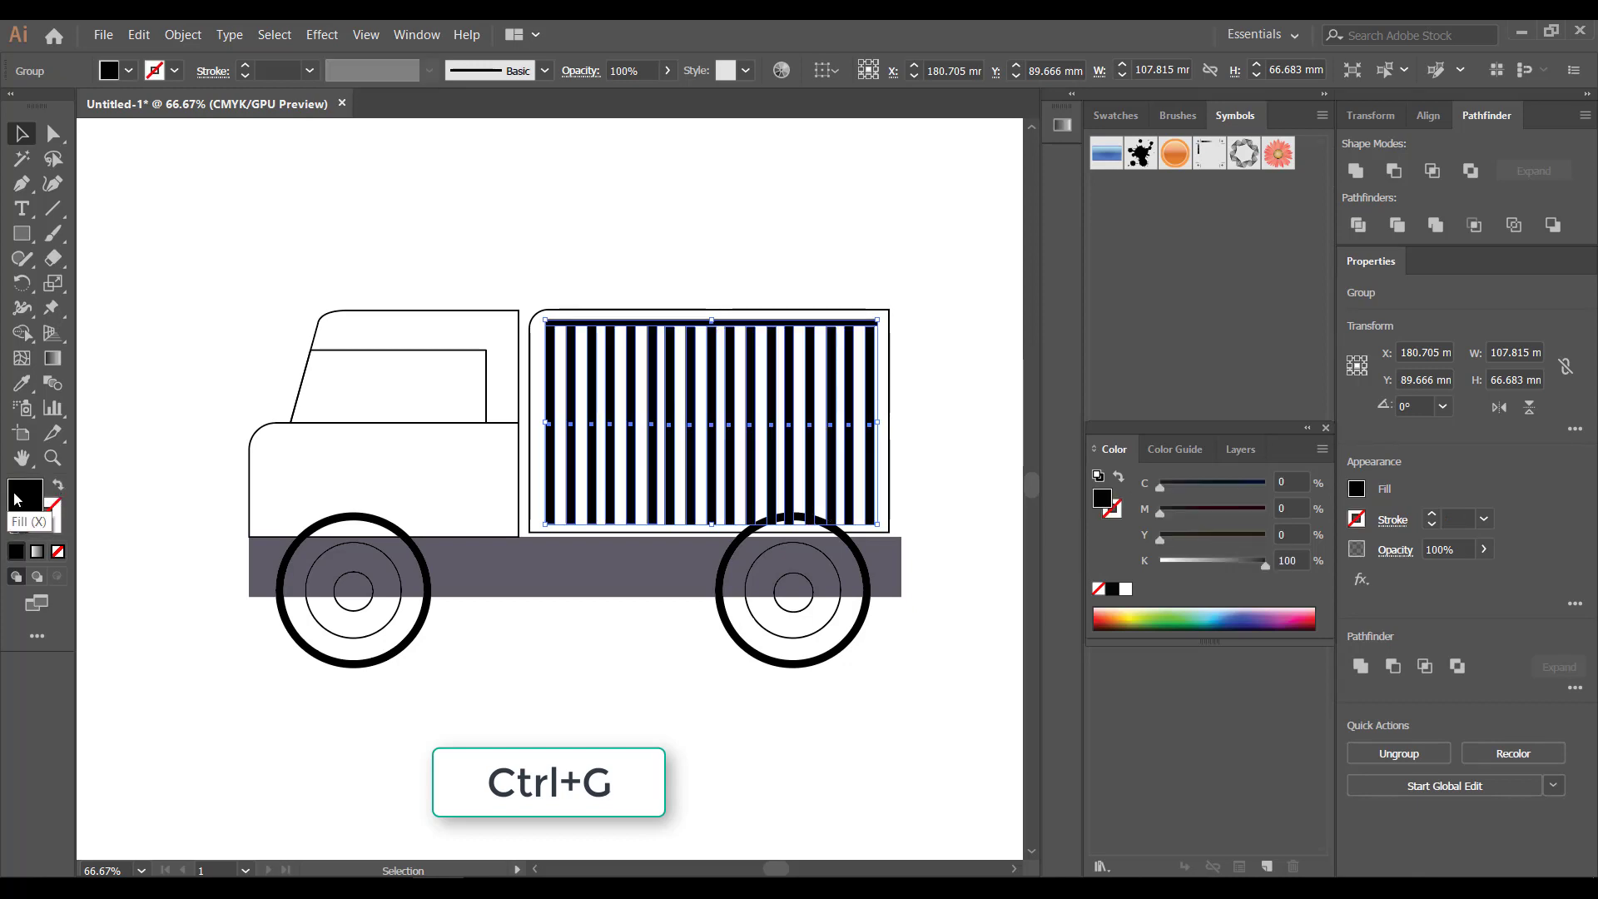
- Give the grouped cargo box stripes a light blue #73B4CE fill, then deselect them
double_click(18, 498)
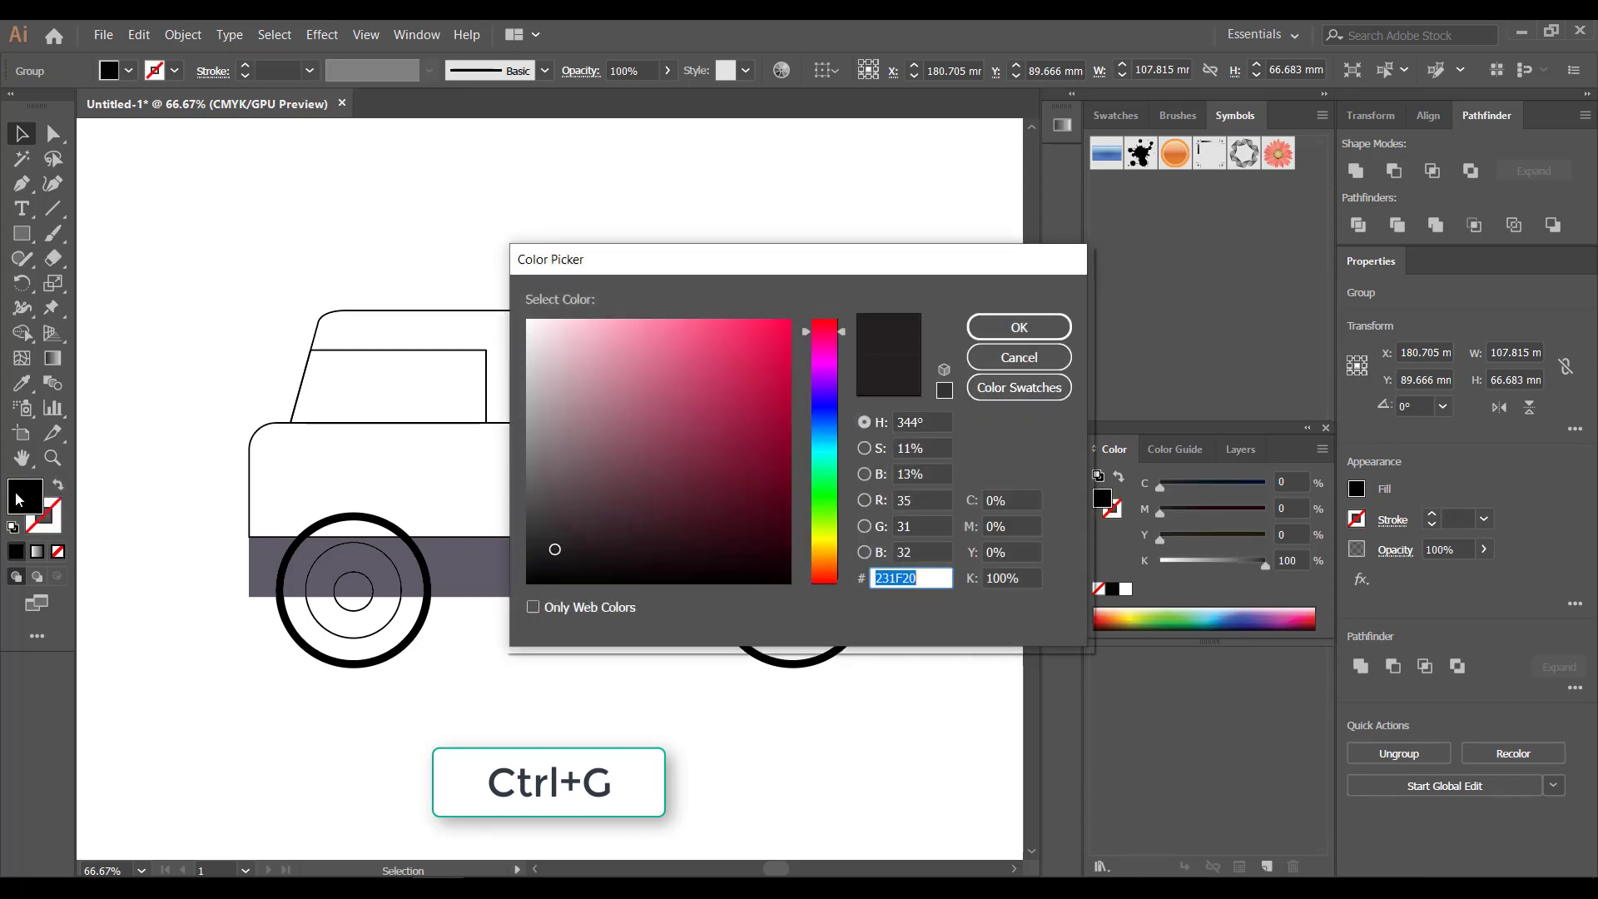
key("BackSpace")
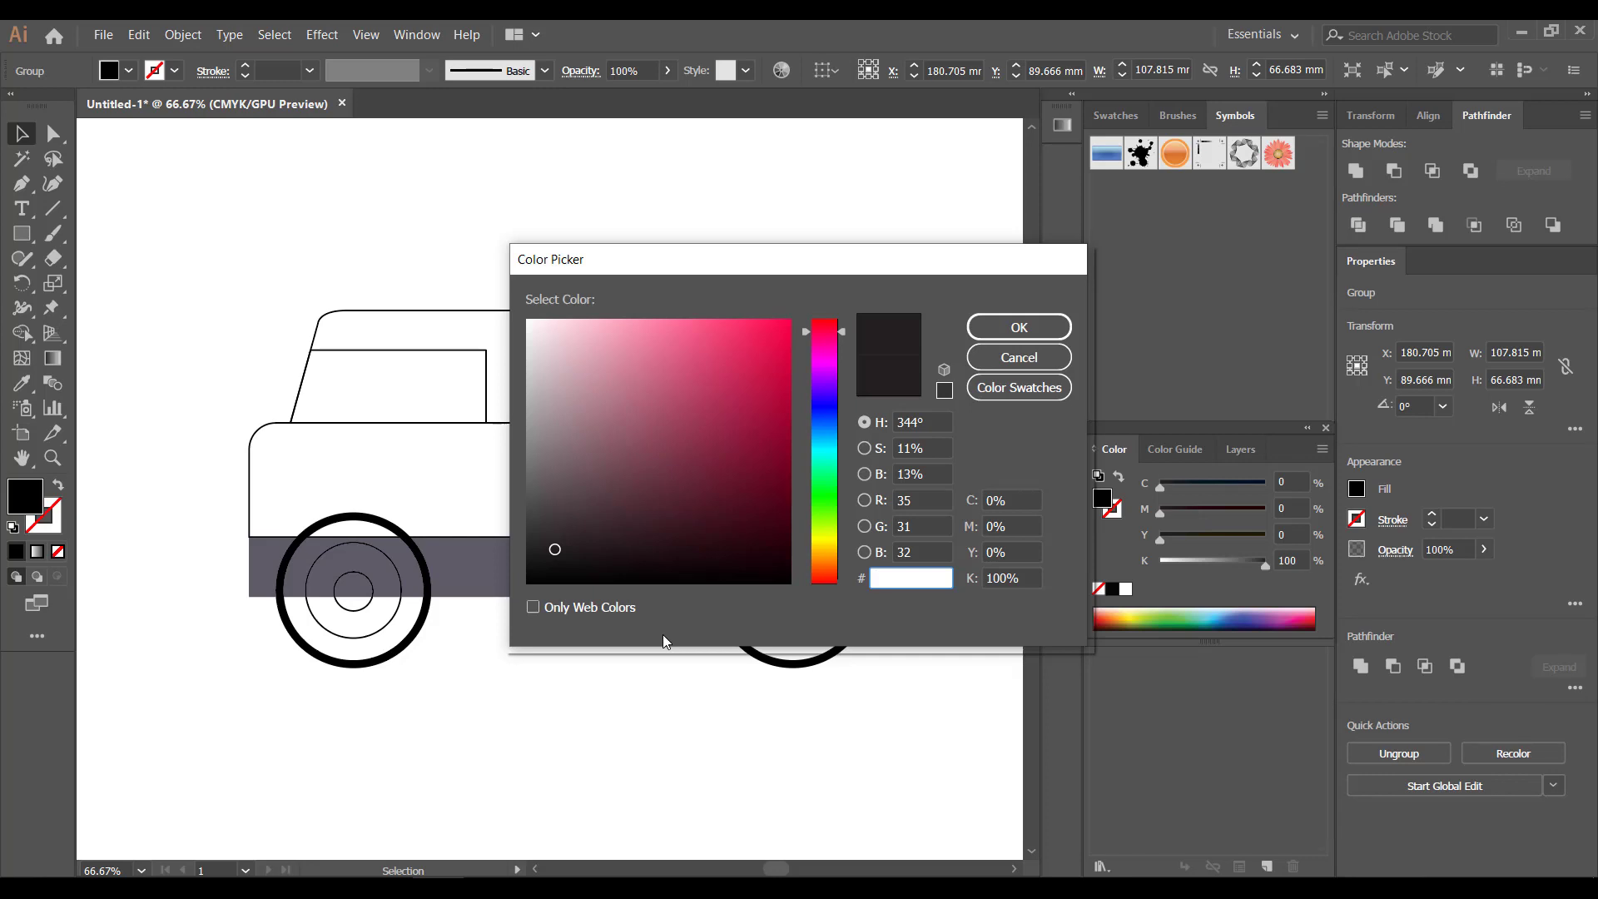
type("7")
type("3")
type("B4")
type("CE")
left_click(1021, 329)
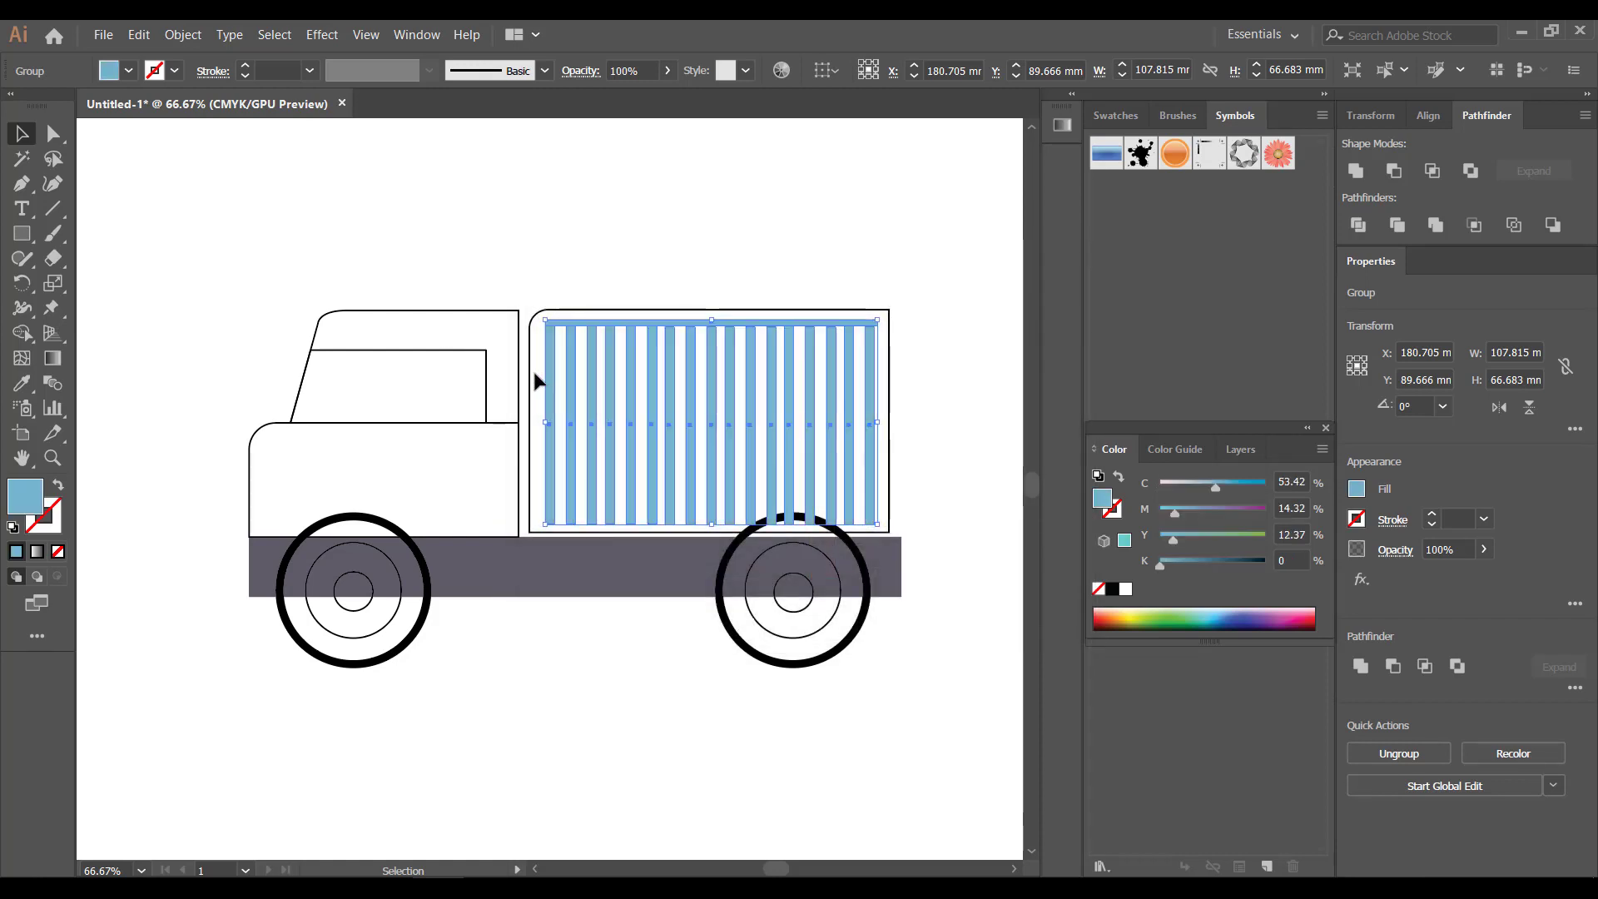
left_click(562, 223)
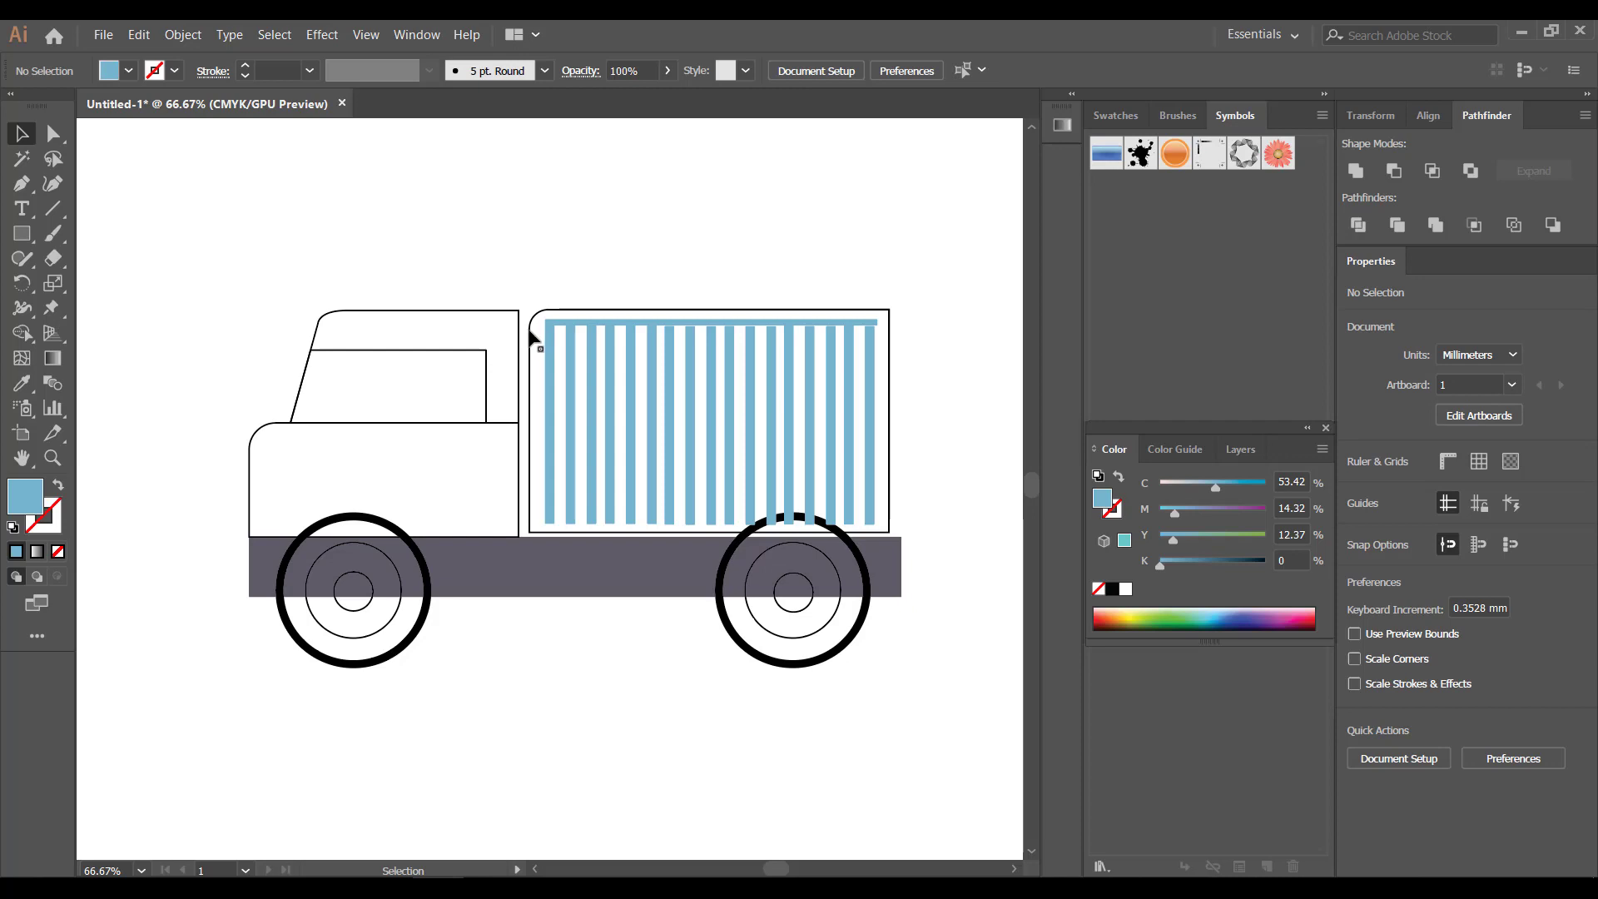
- Fill the cargo box rectangle pale blue #AAE1FA behind the darker stripes
left_click(530, 333)
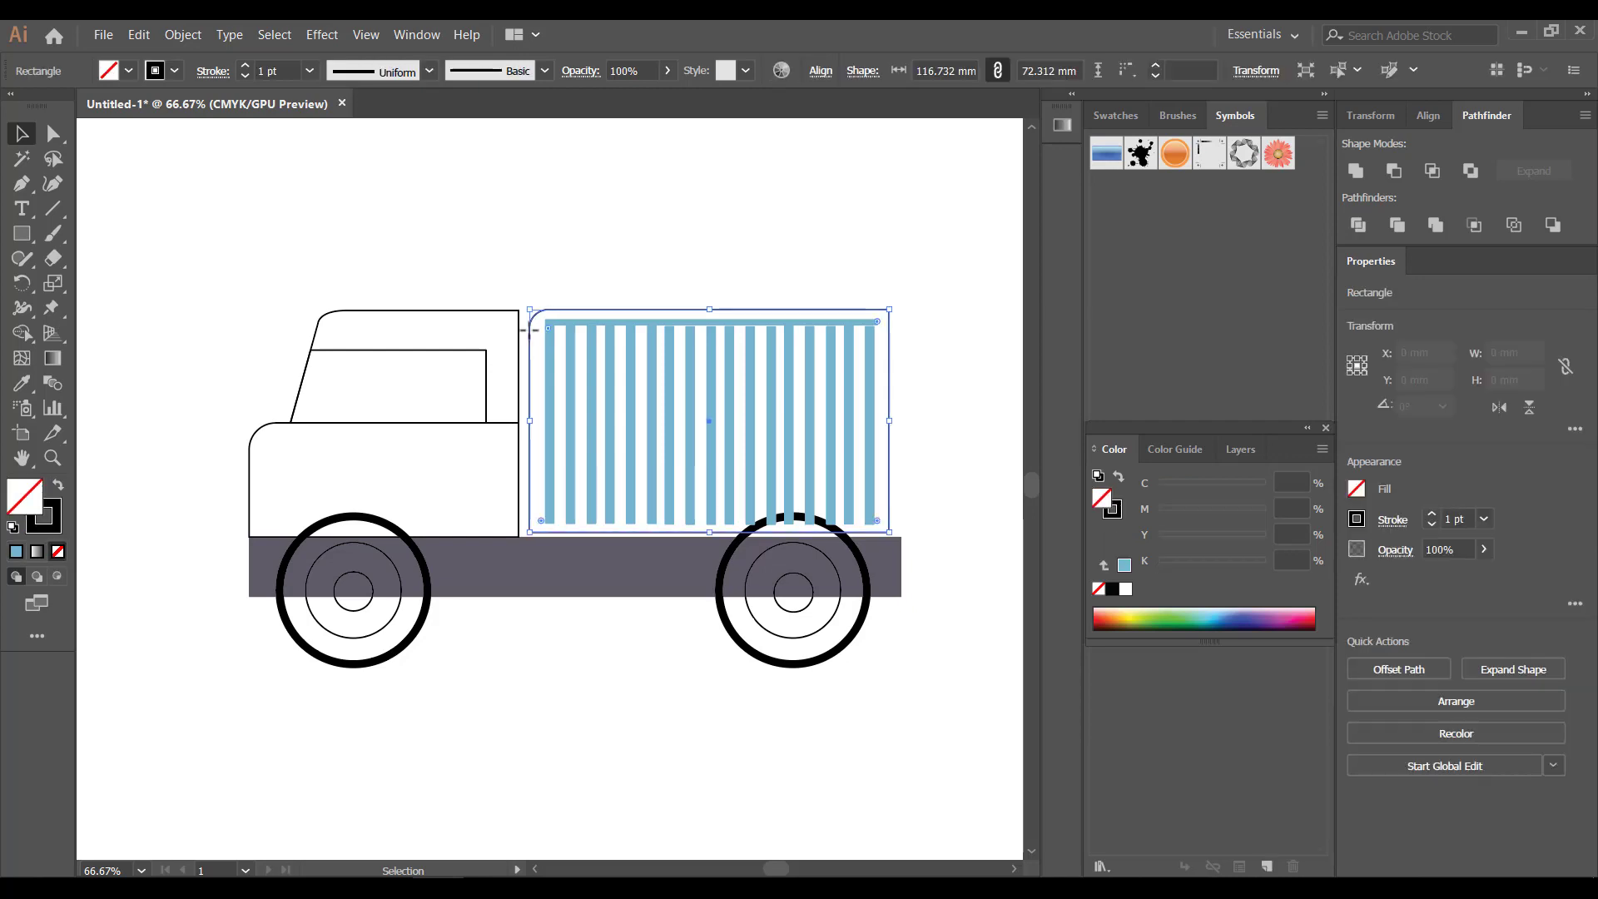
left_click(60, 488)
double_click(25, 506)
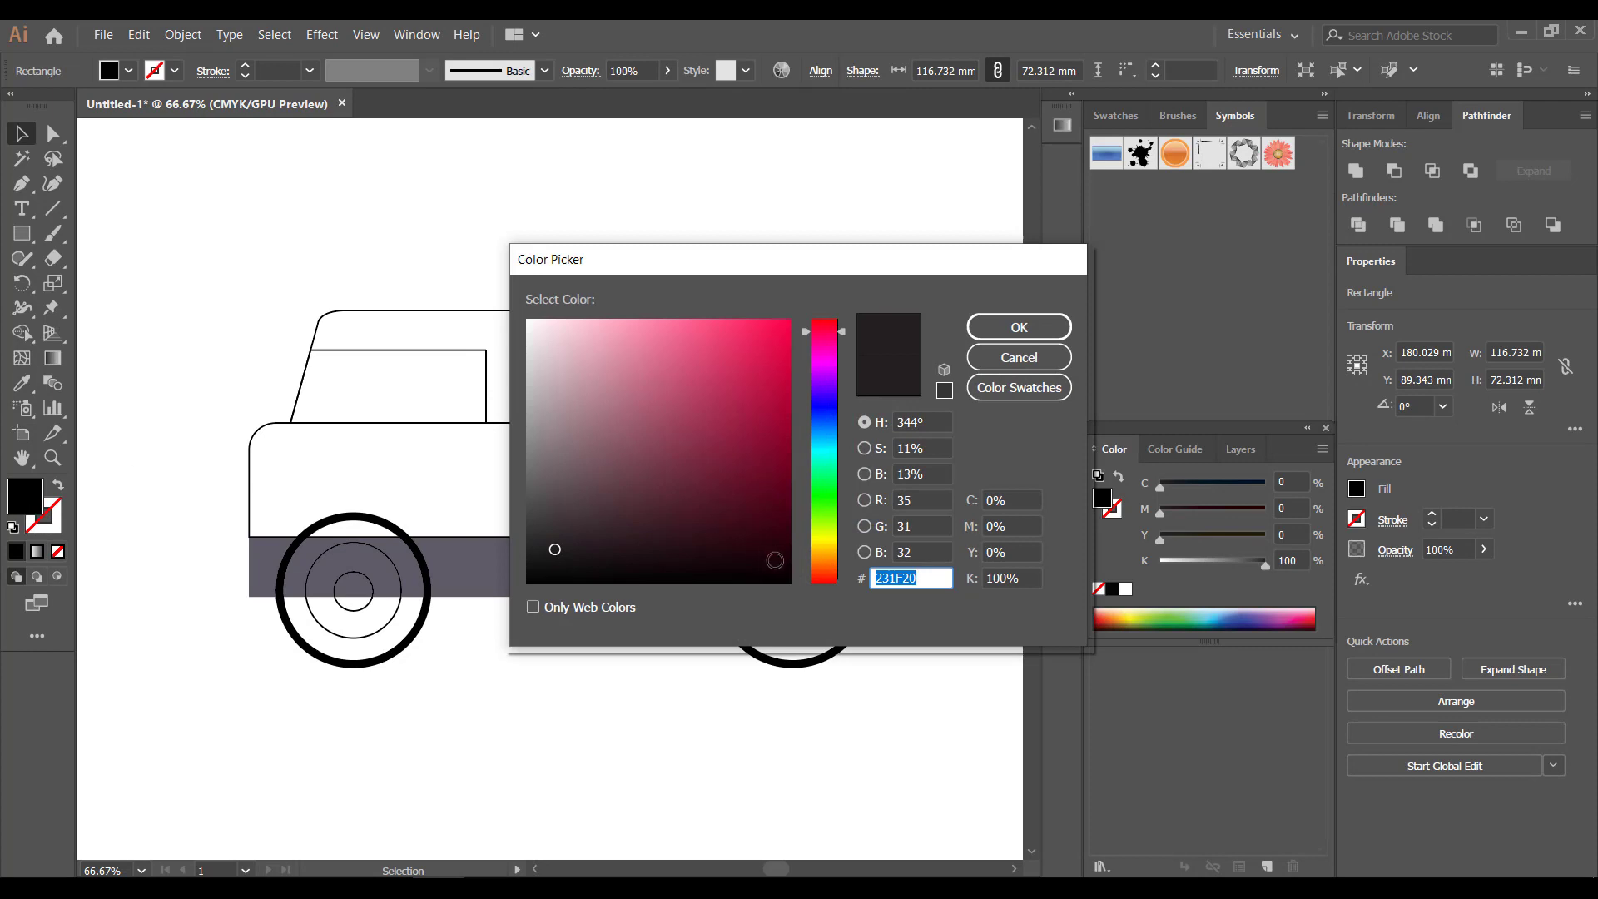
key("BackSpace")
type("E1FA")
left_click(922, 518)
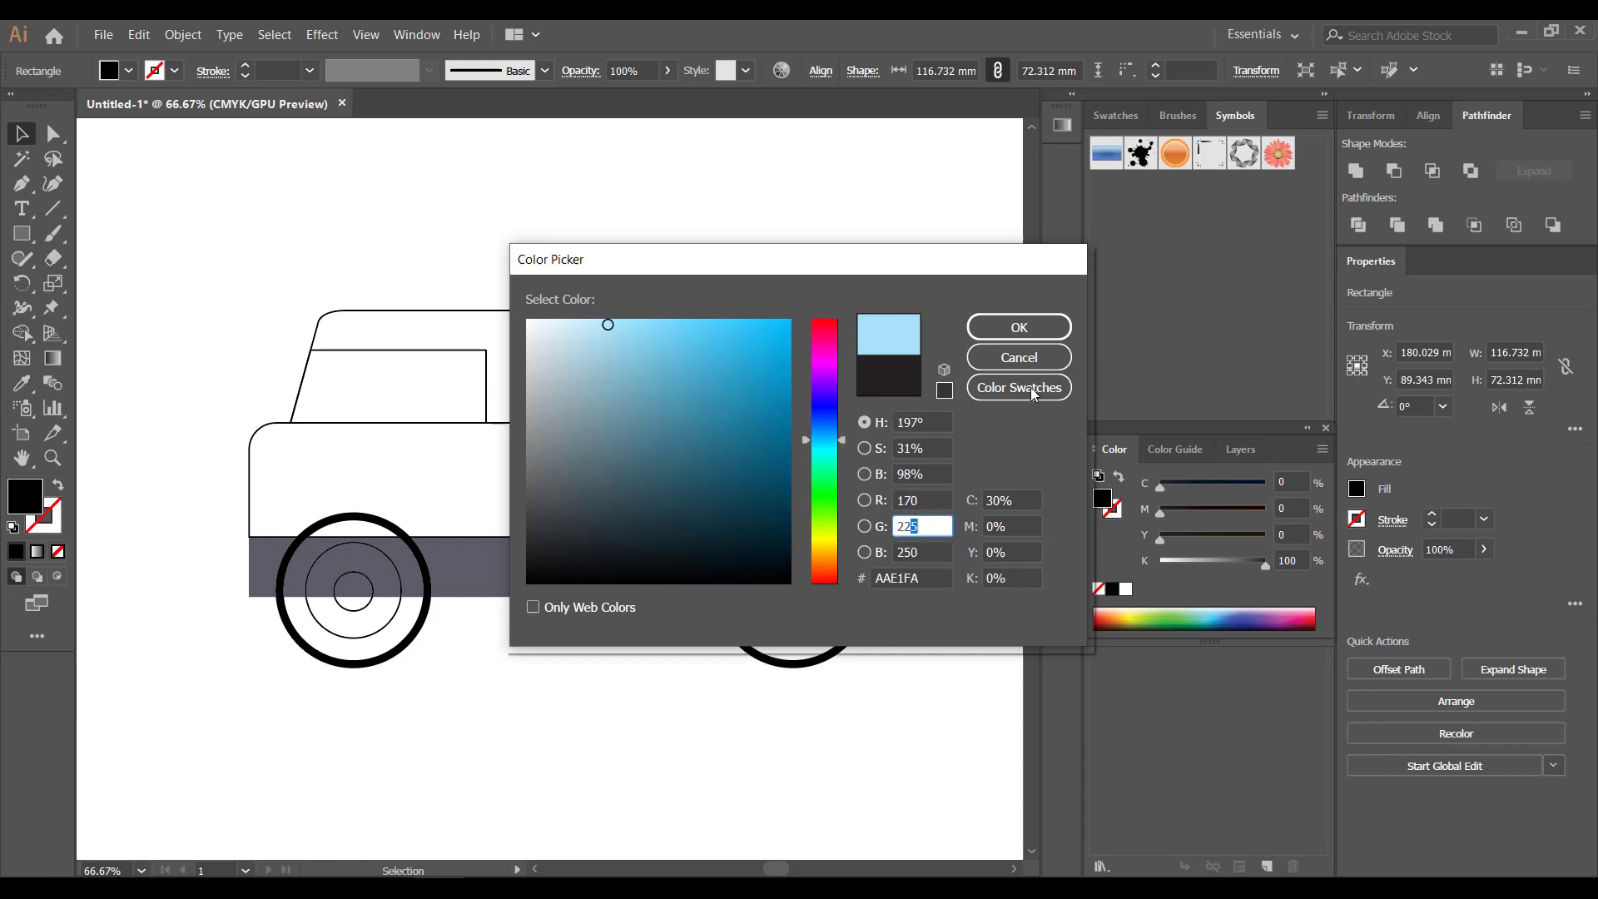
left_click(1025, 329)
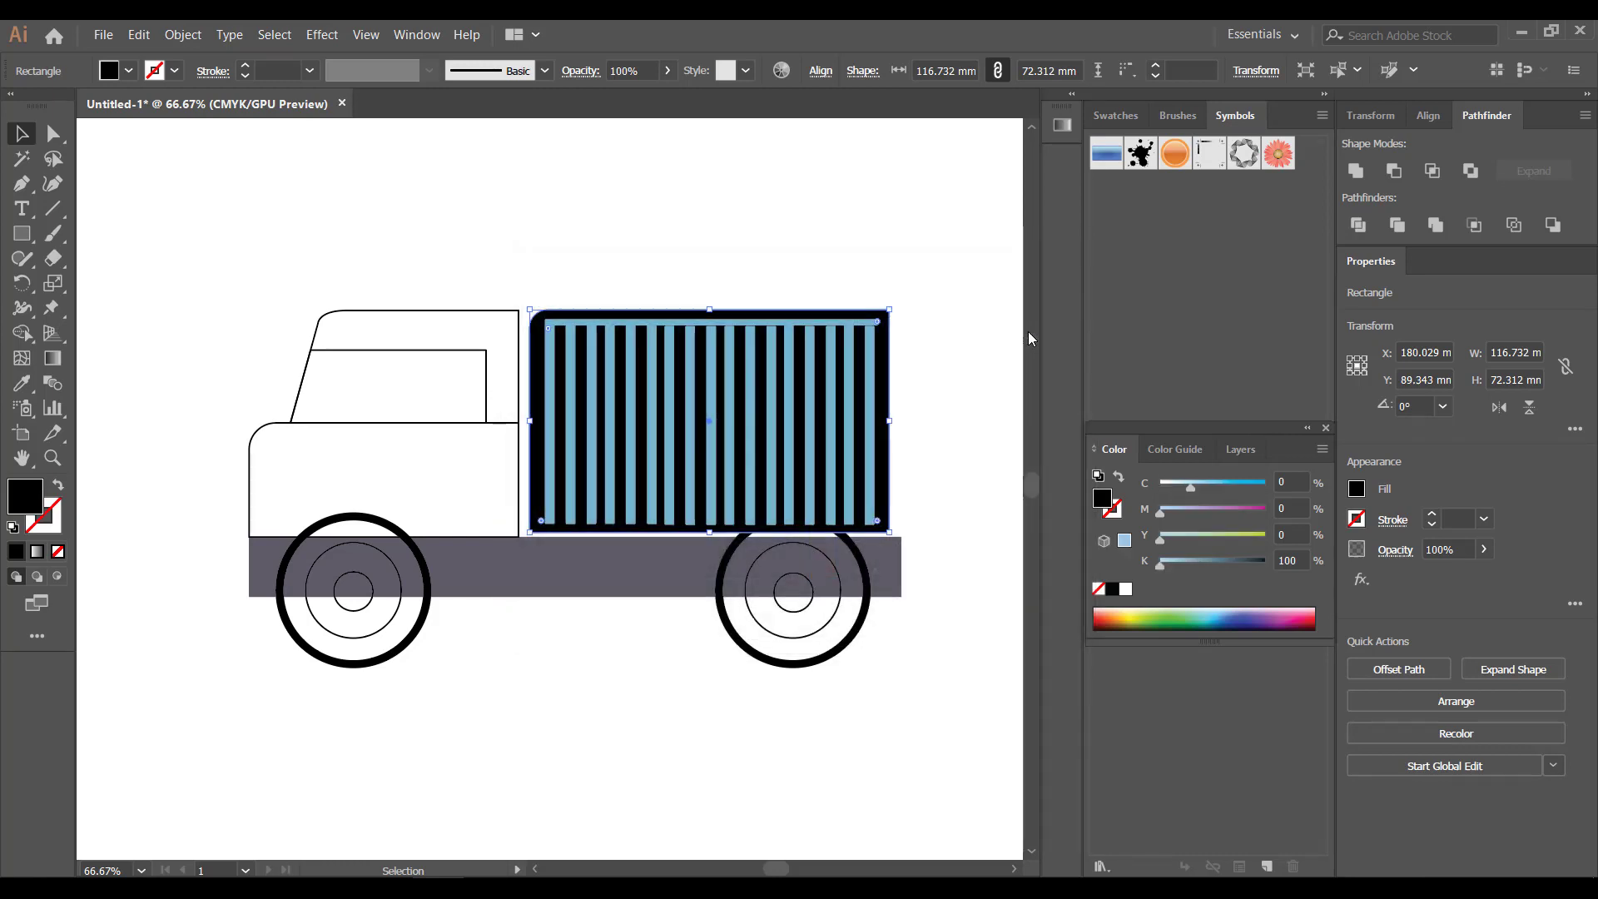
left_click(665, 241)
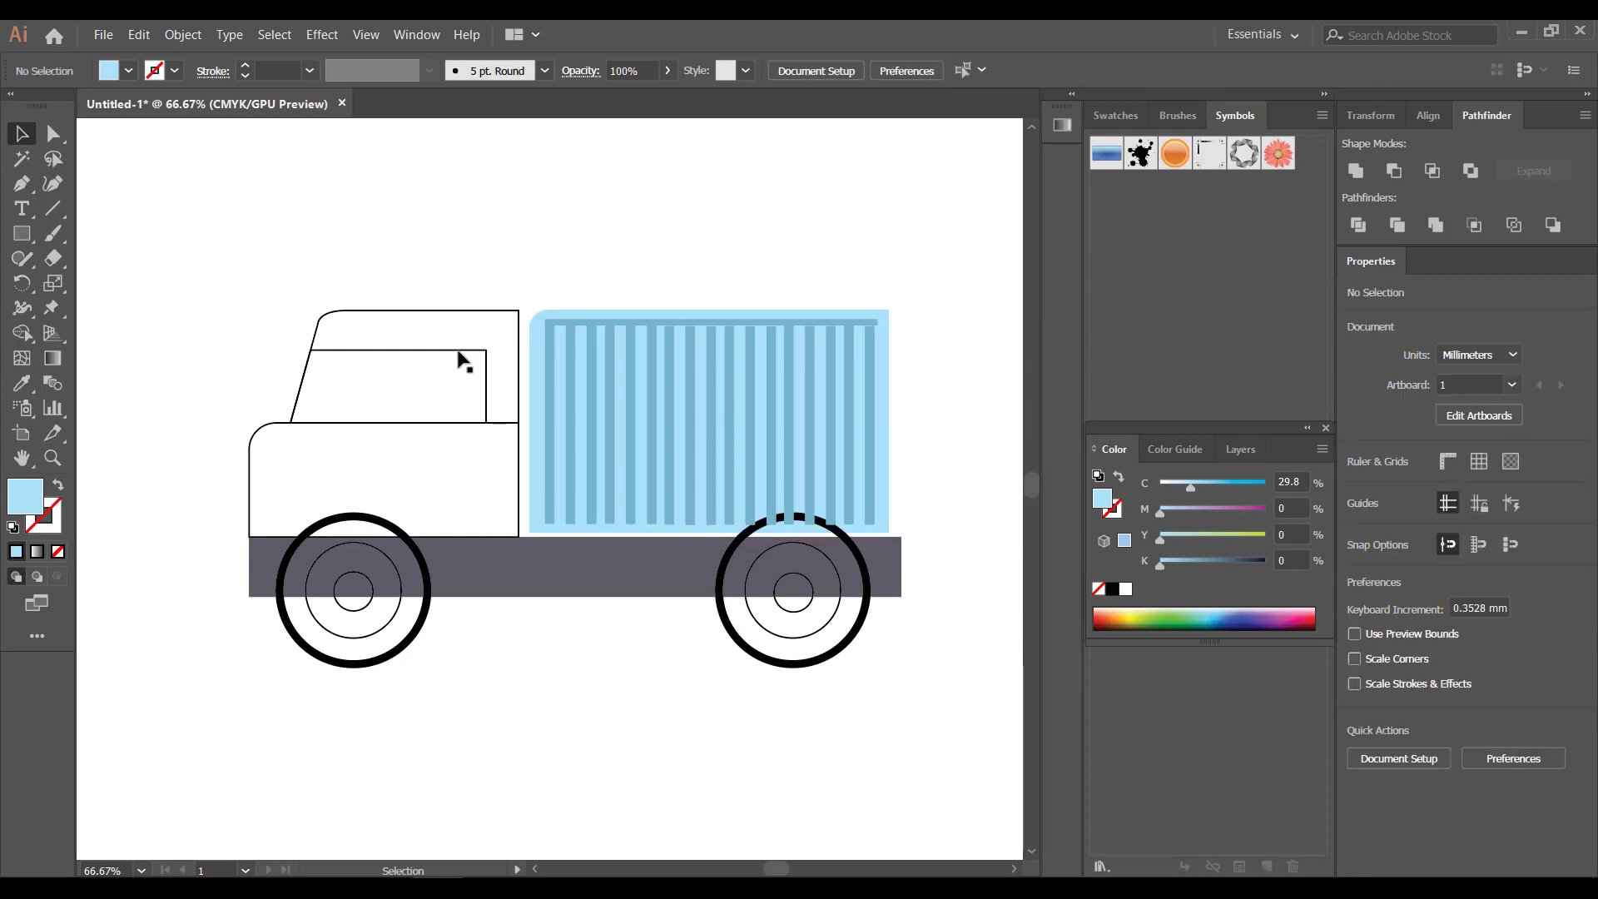
left_click(370, 351)
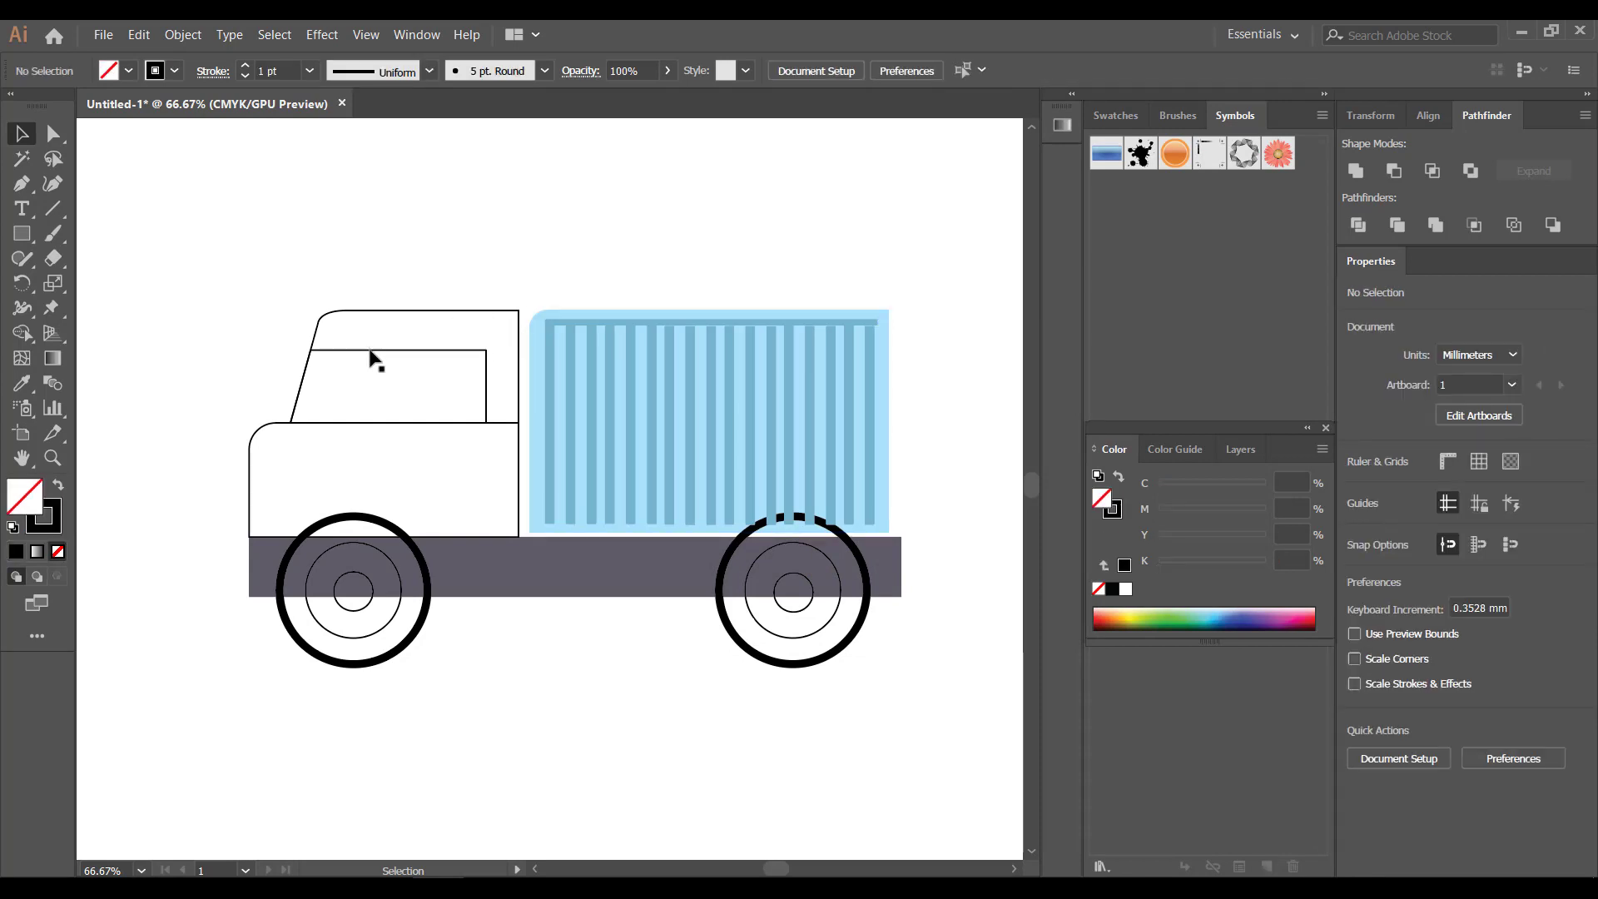
- Turn the cab window into a solid pale blue #BFE6EF shape with no outline
left_click(370, 350)
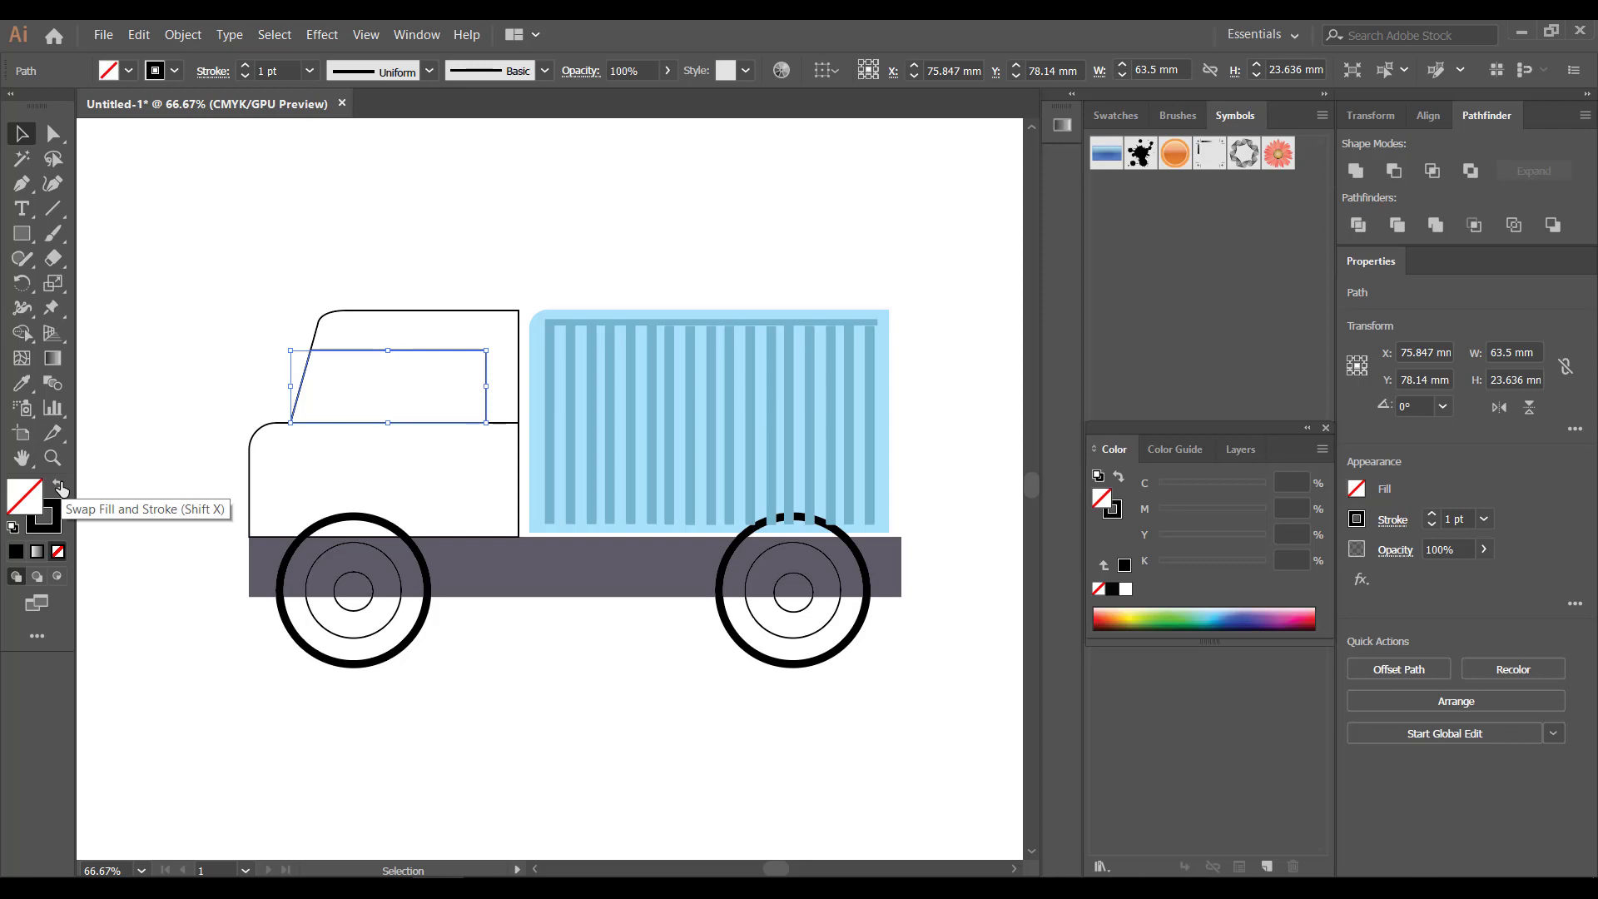
left_click(58, 485)
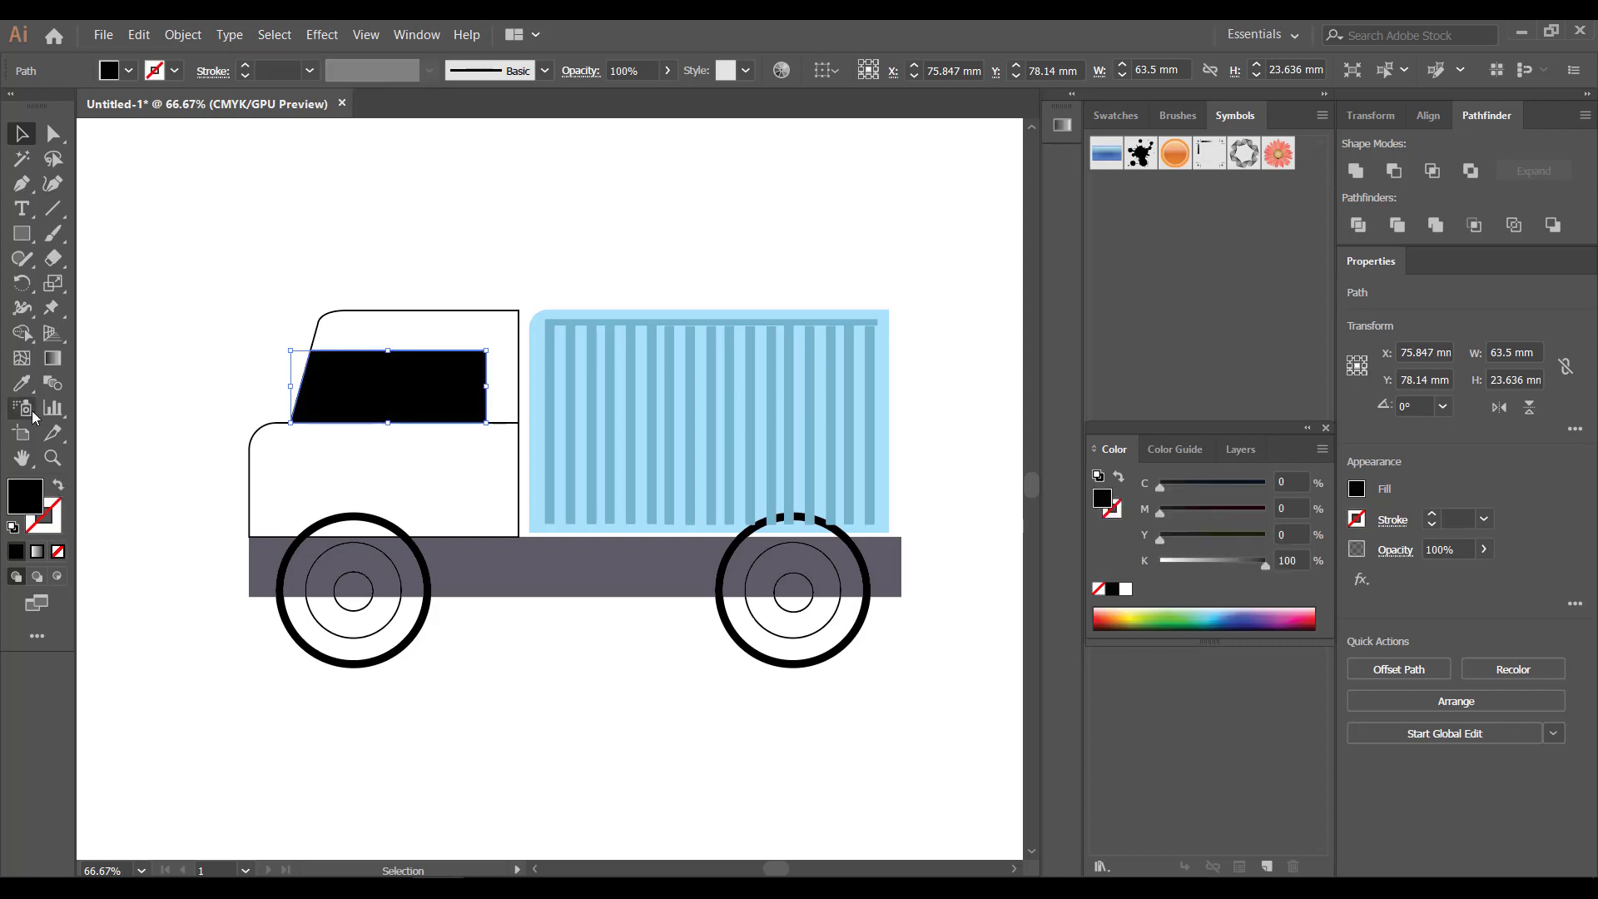
double_click(22, 510)
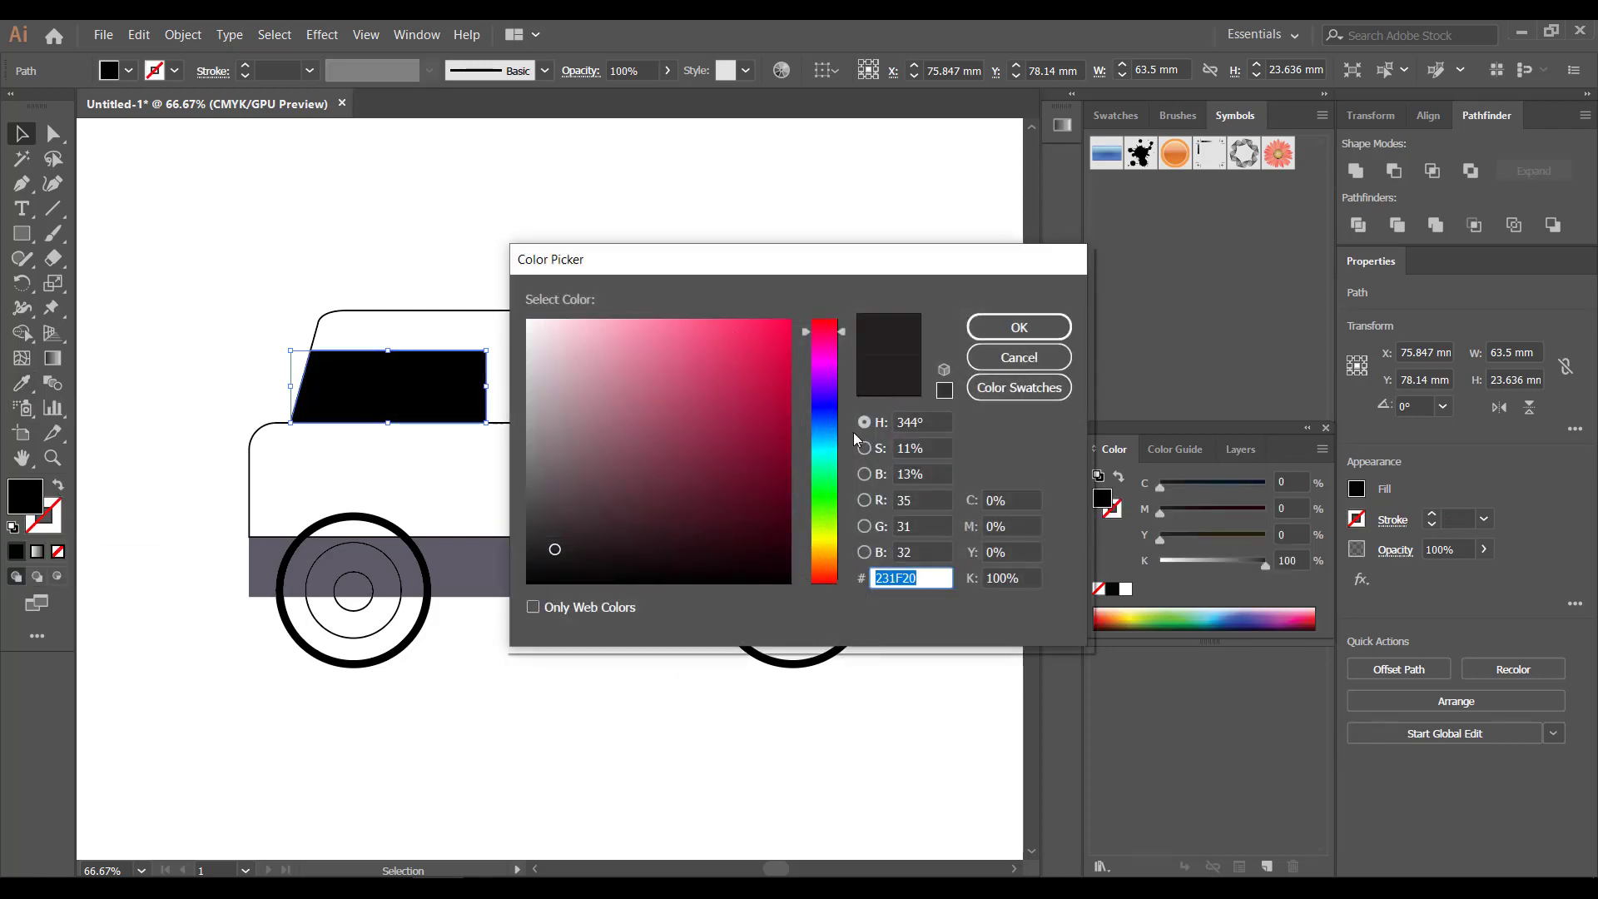
left_click(816, 454)
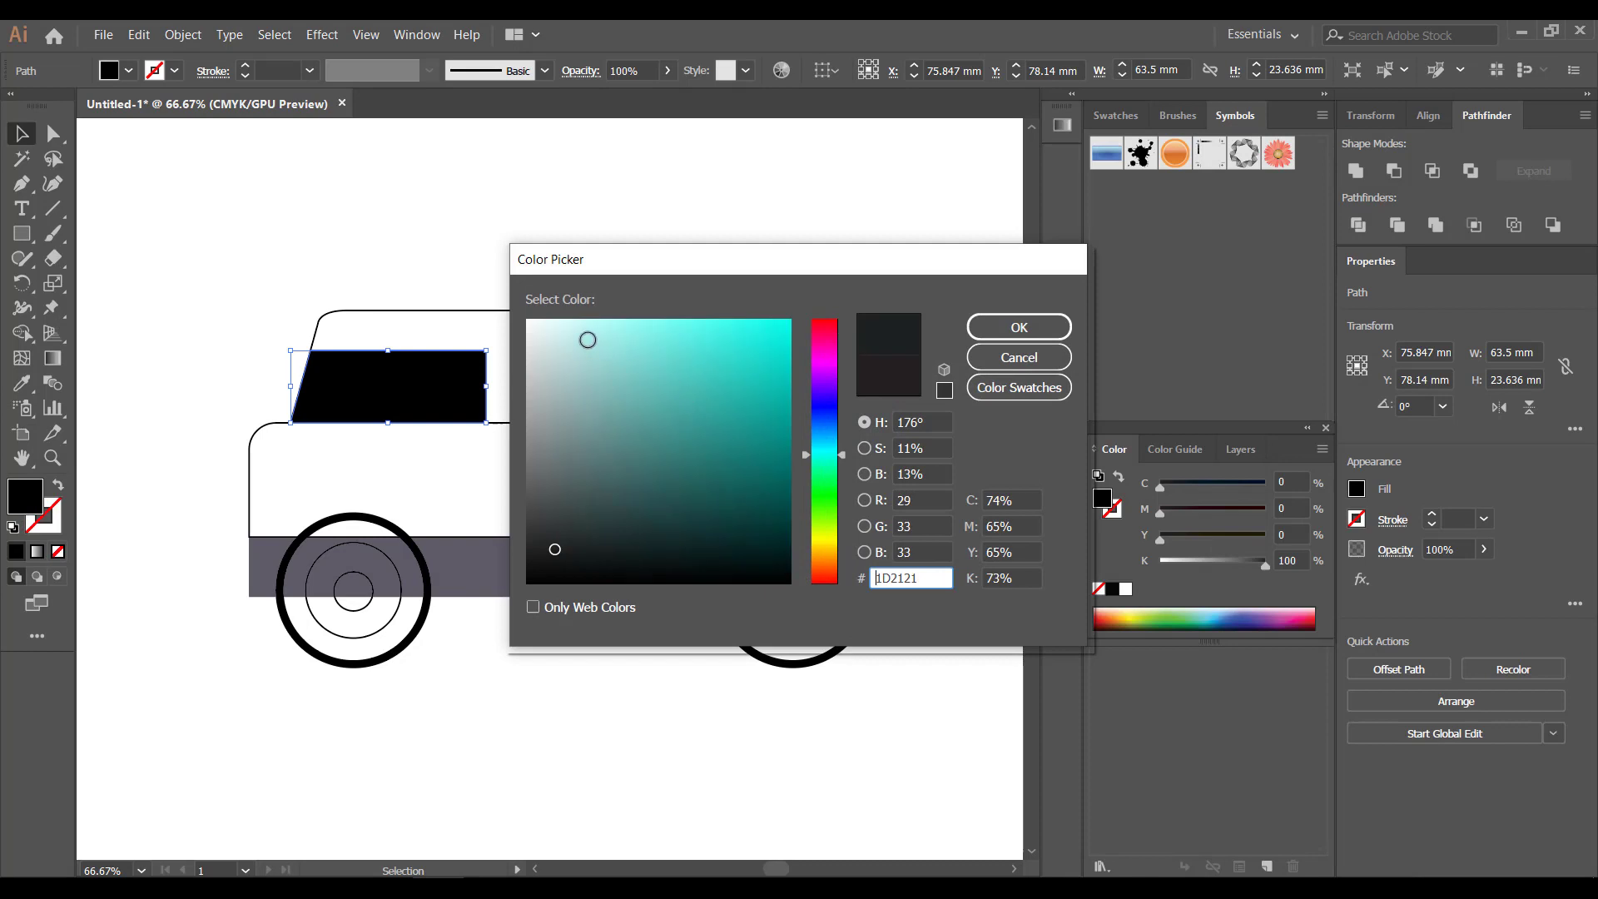
left_click(588, 340)
left_click(831, 442)
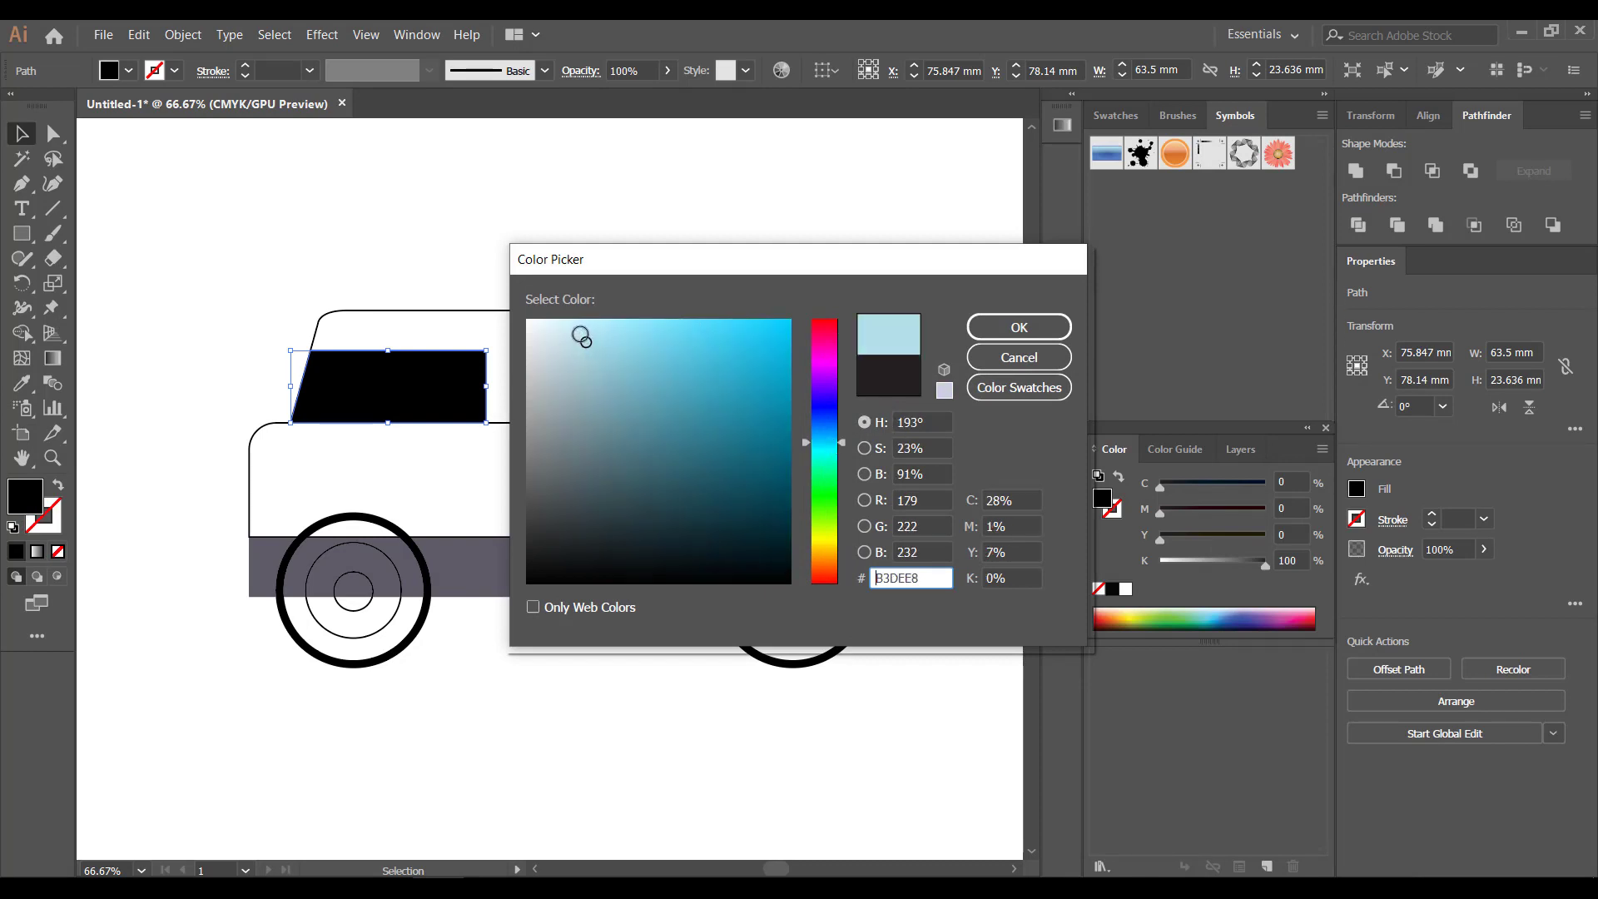
left_click(580, 334)
left_click(1019, 327)
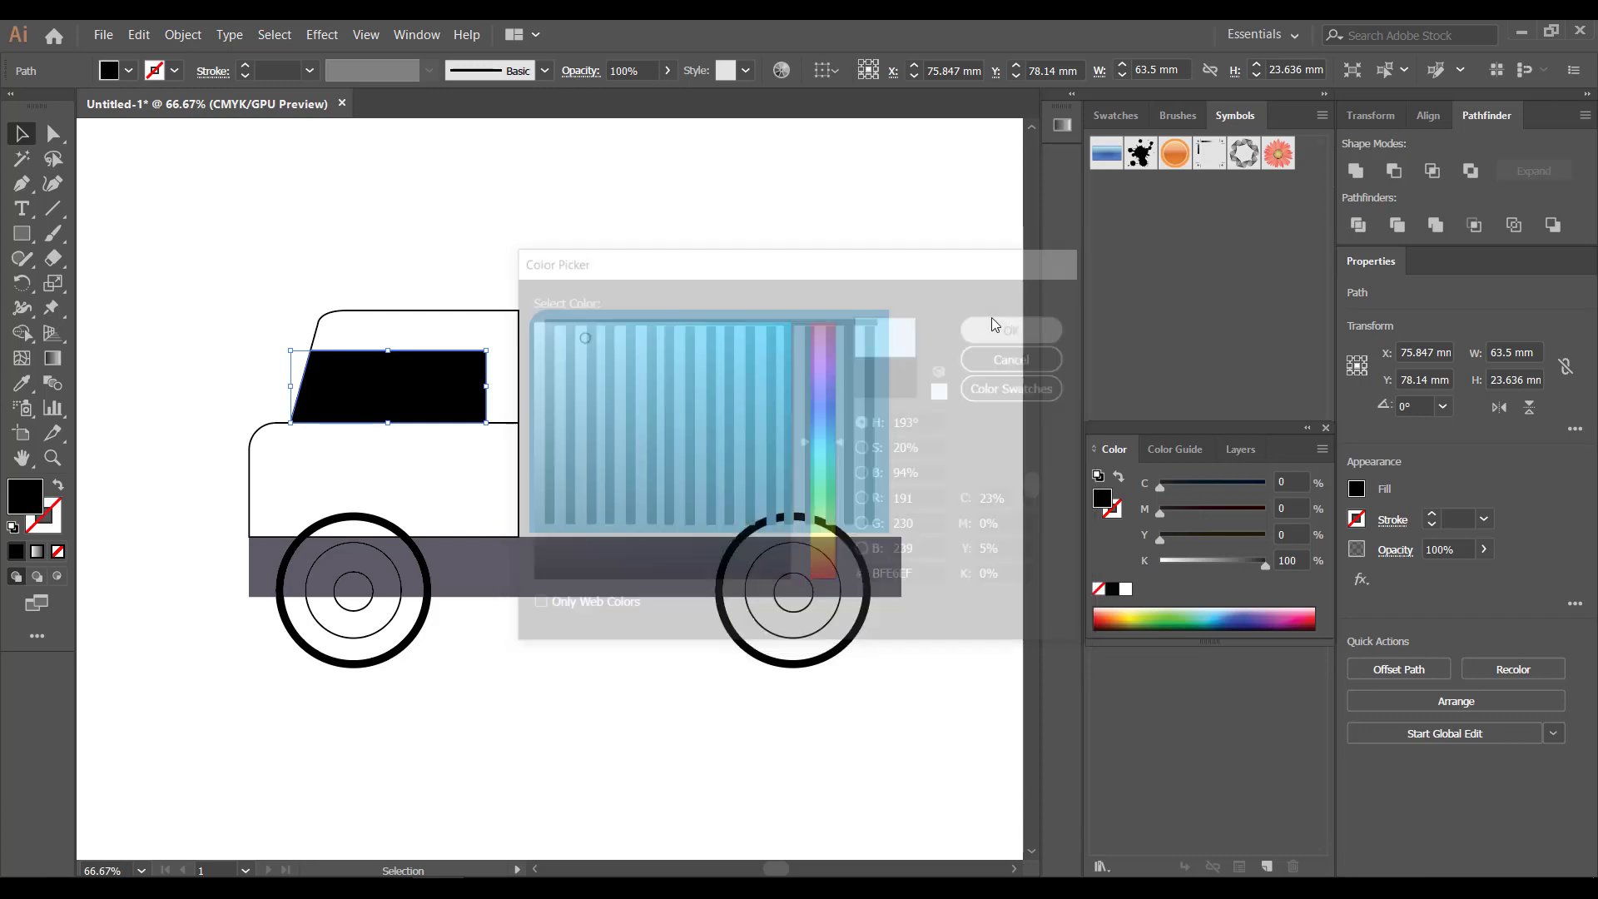
left_click(525, 193)
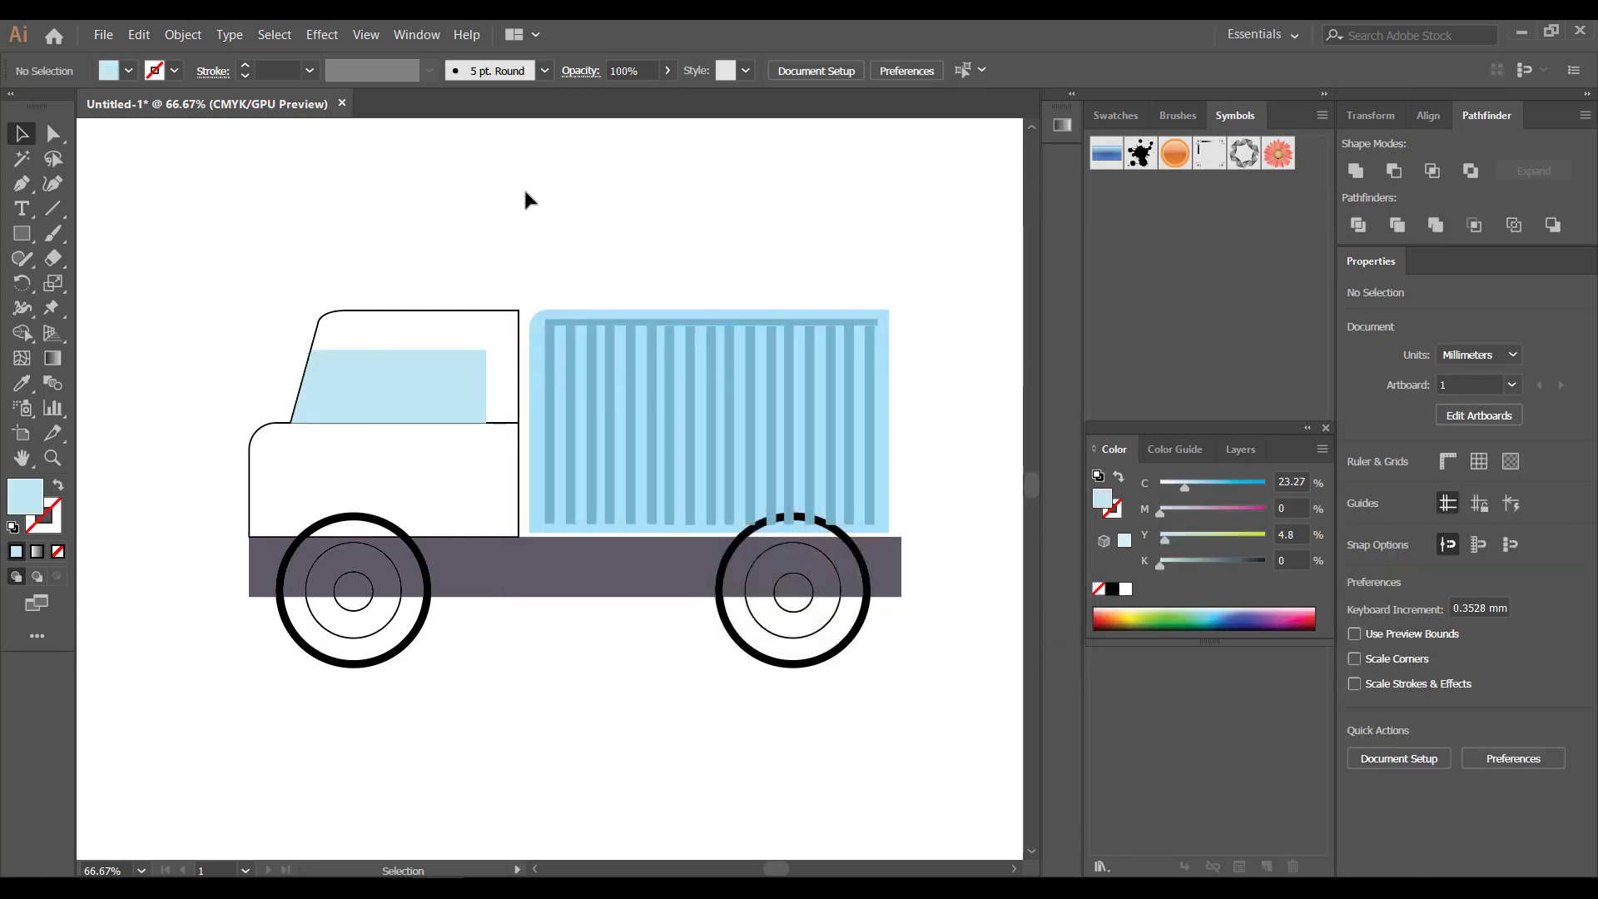
left_click(460, 312)
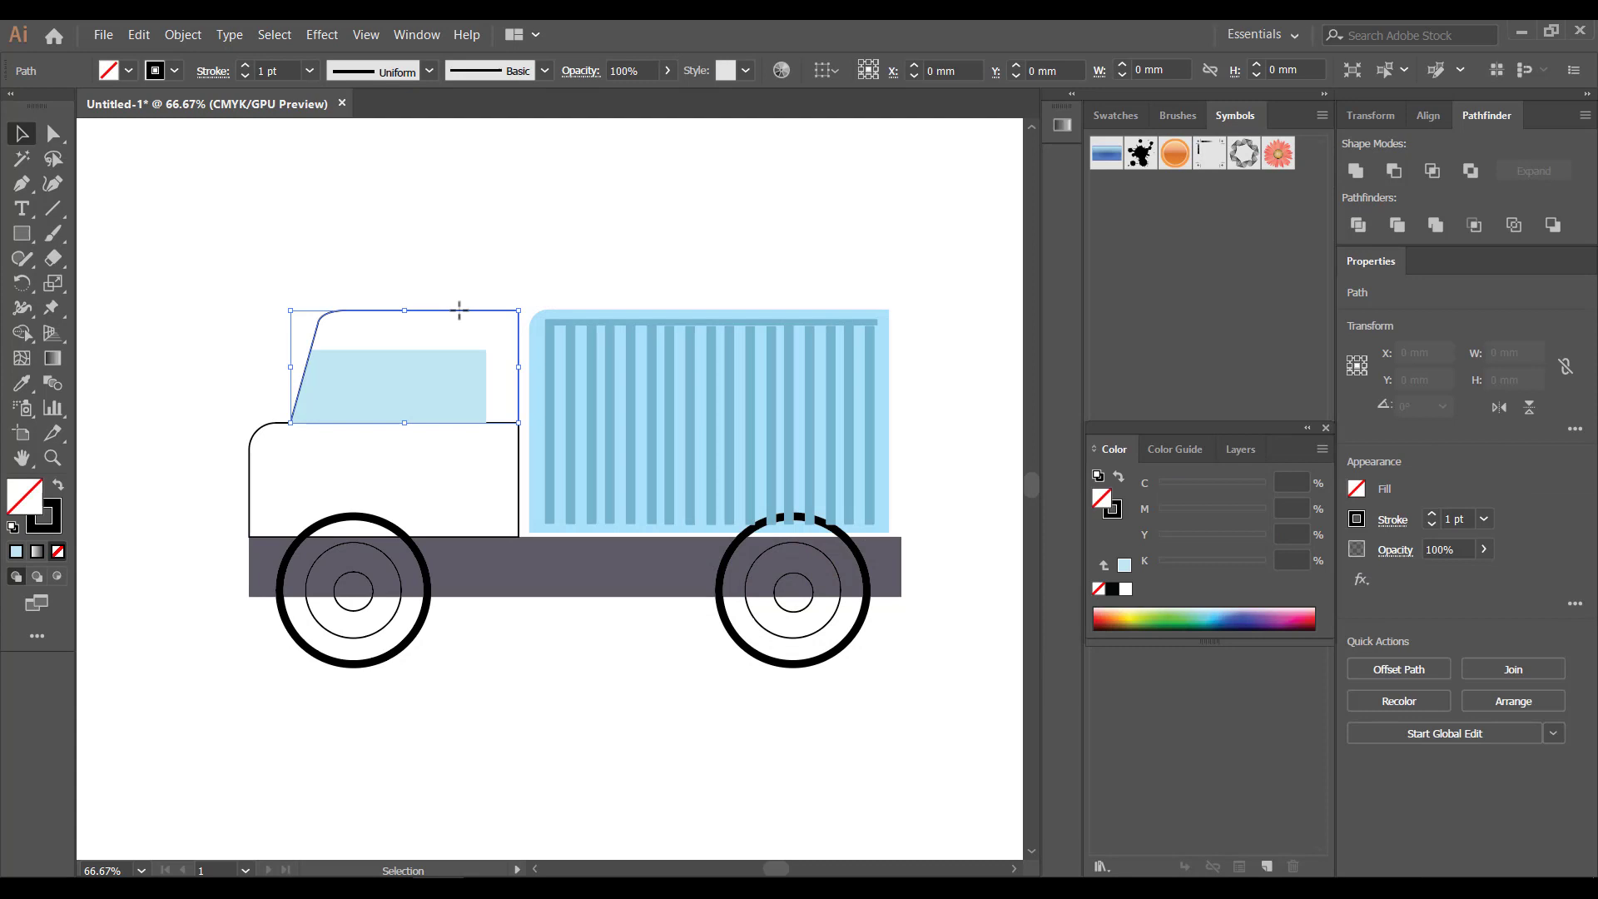
- Fill the cab top orange #F15A22 and send it behind the window
left_click(58, 487)
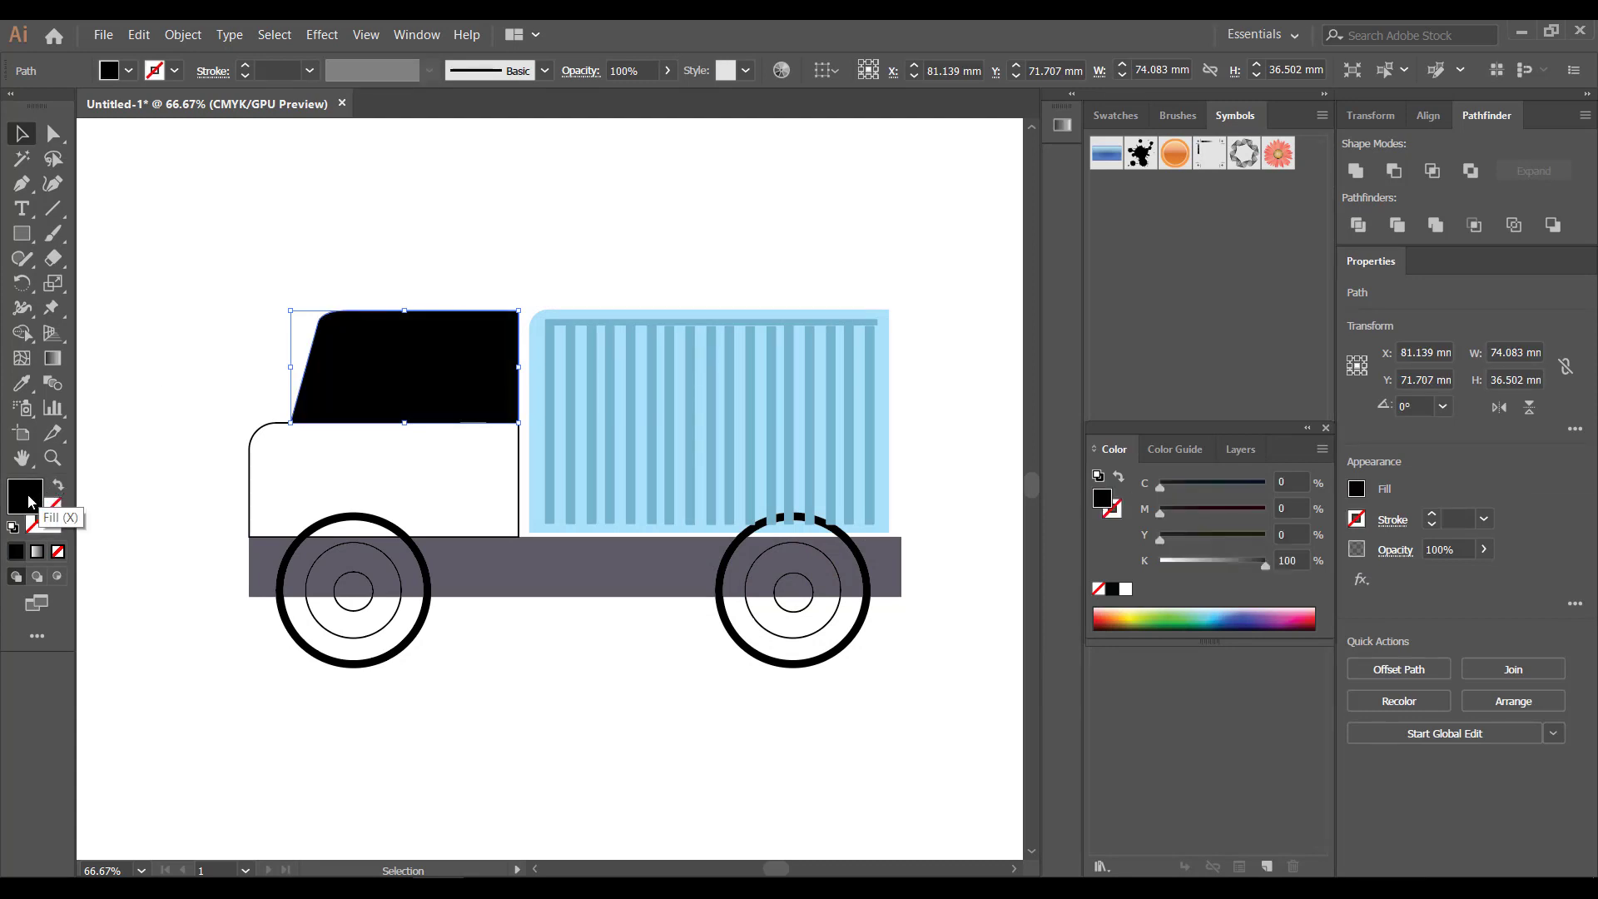
double_click(32, 502)
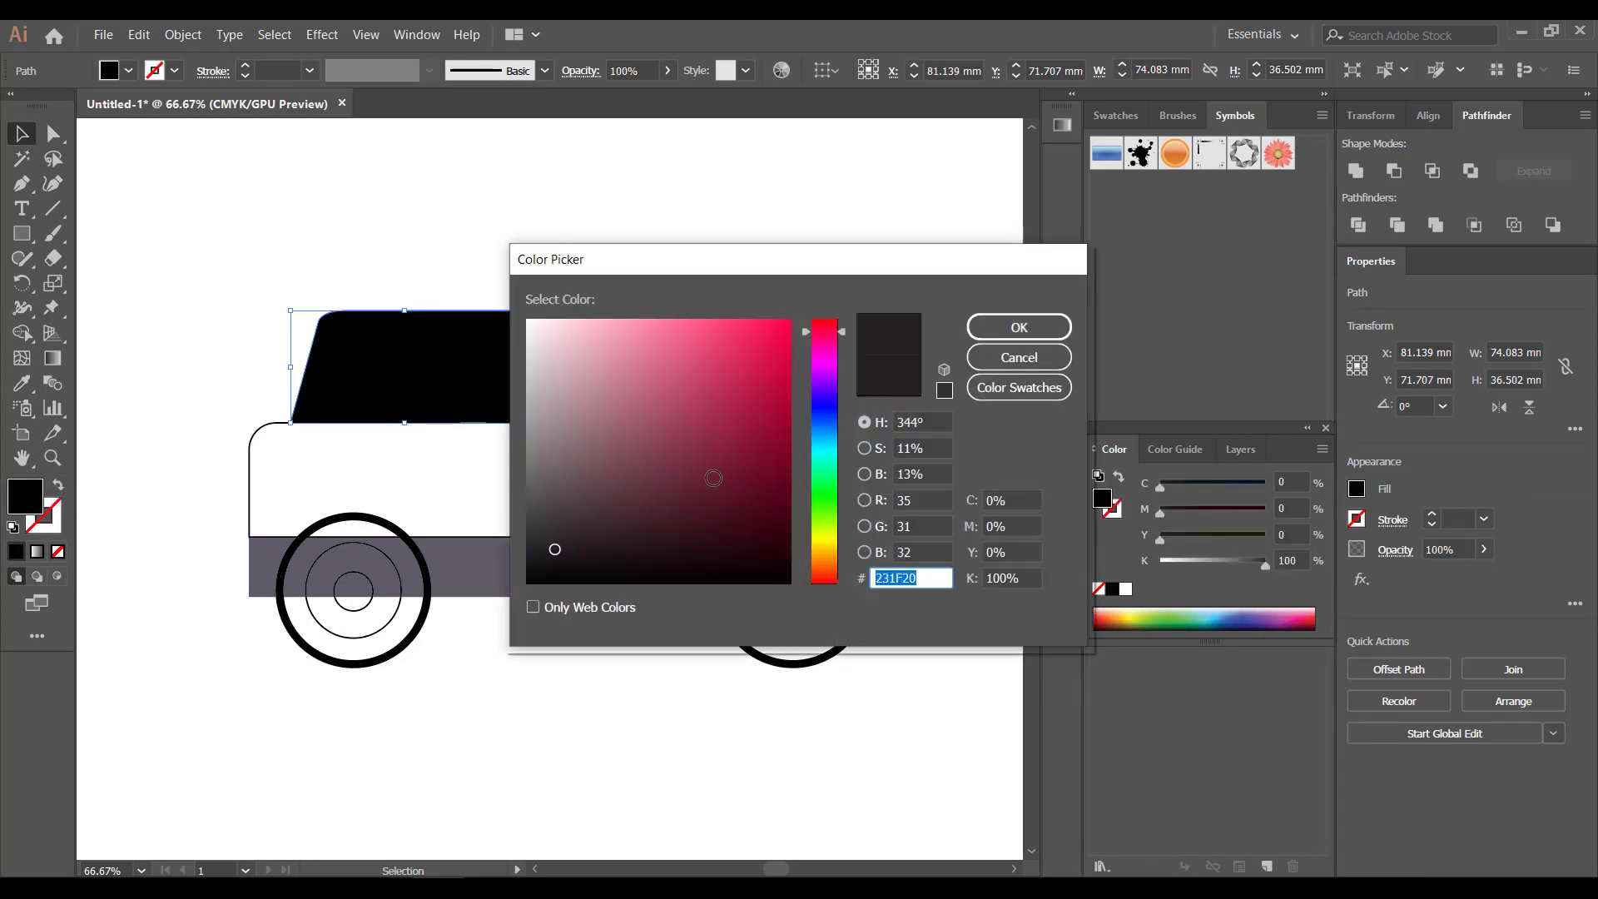
key("BackSpace")
type("15A")
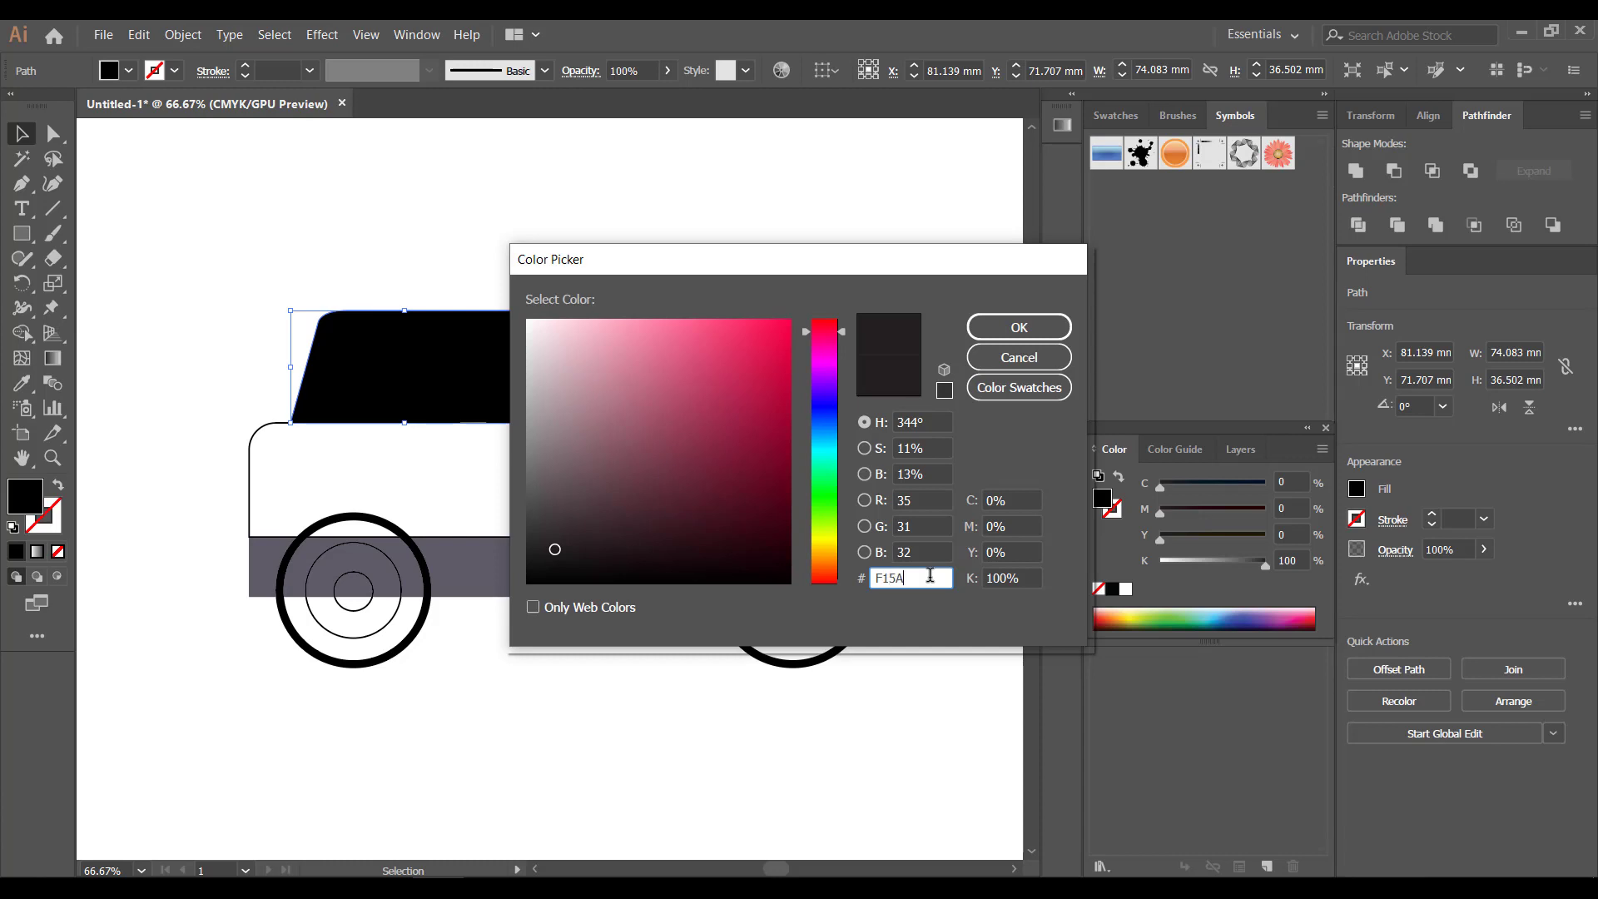
type("22")
left_click(945, 501)
left_click(1005, 328)
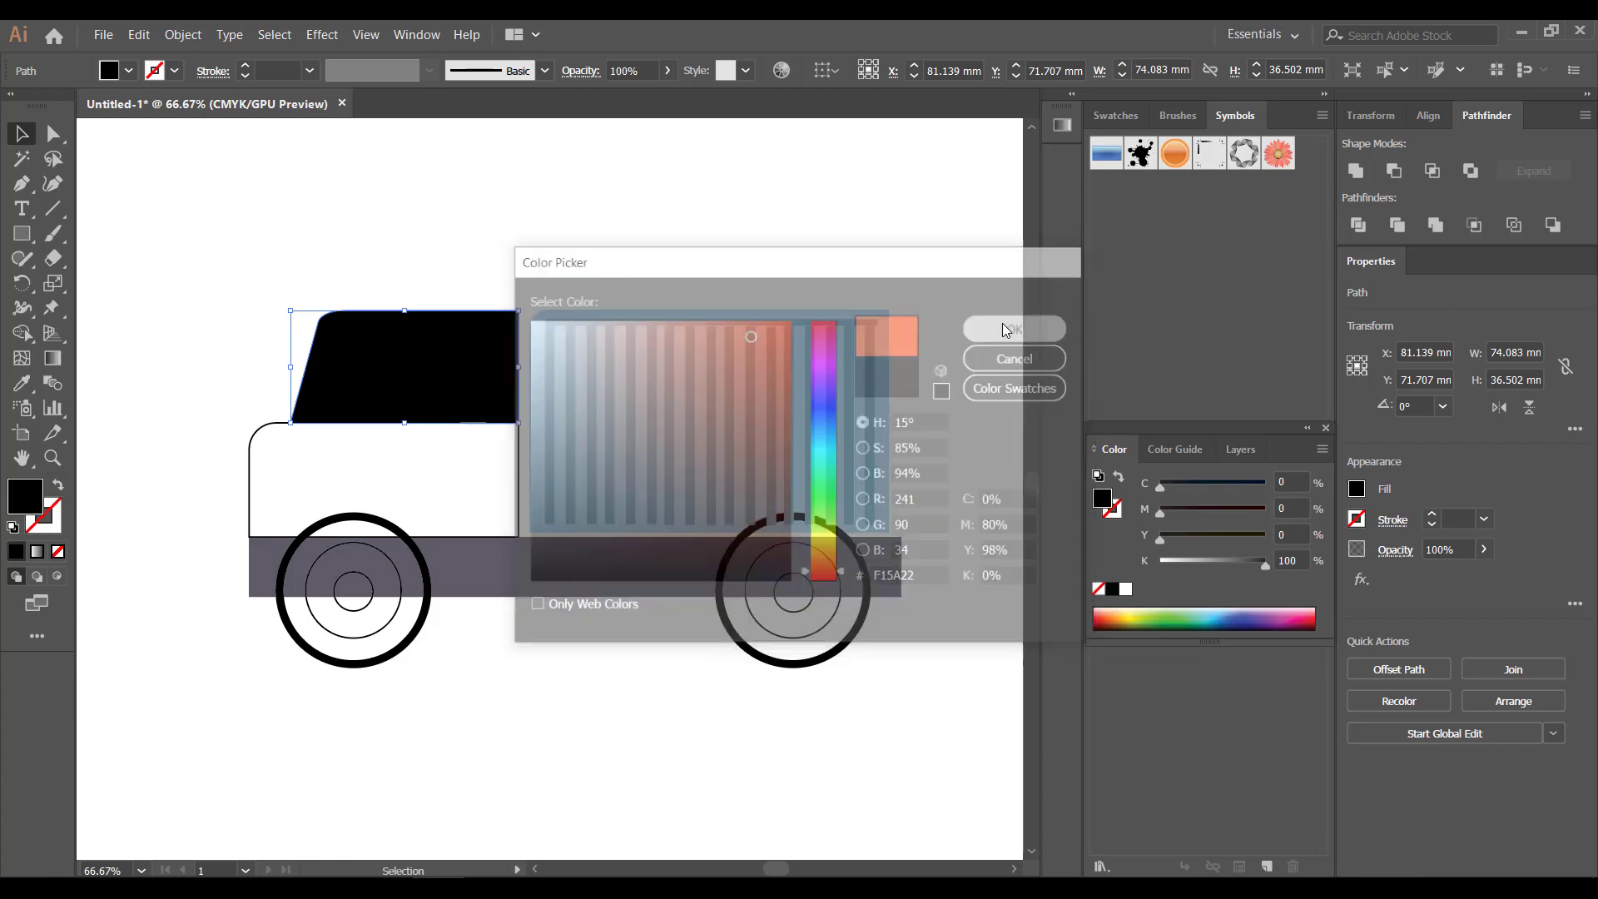
right_click(468, 382)
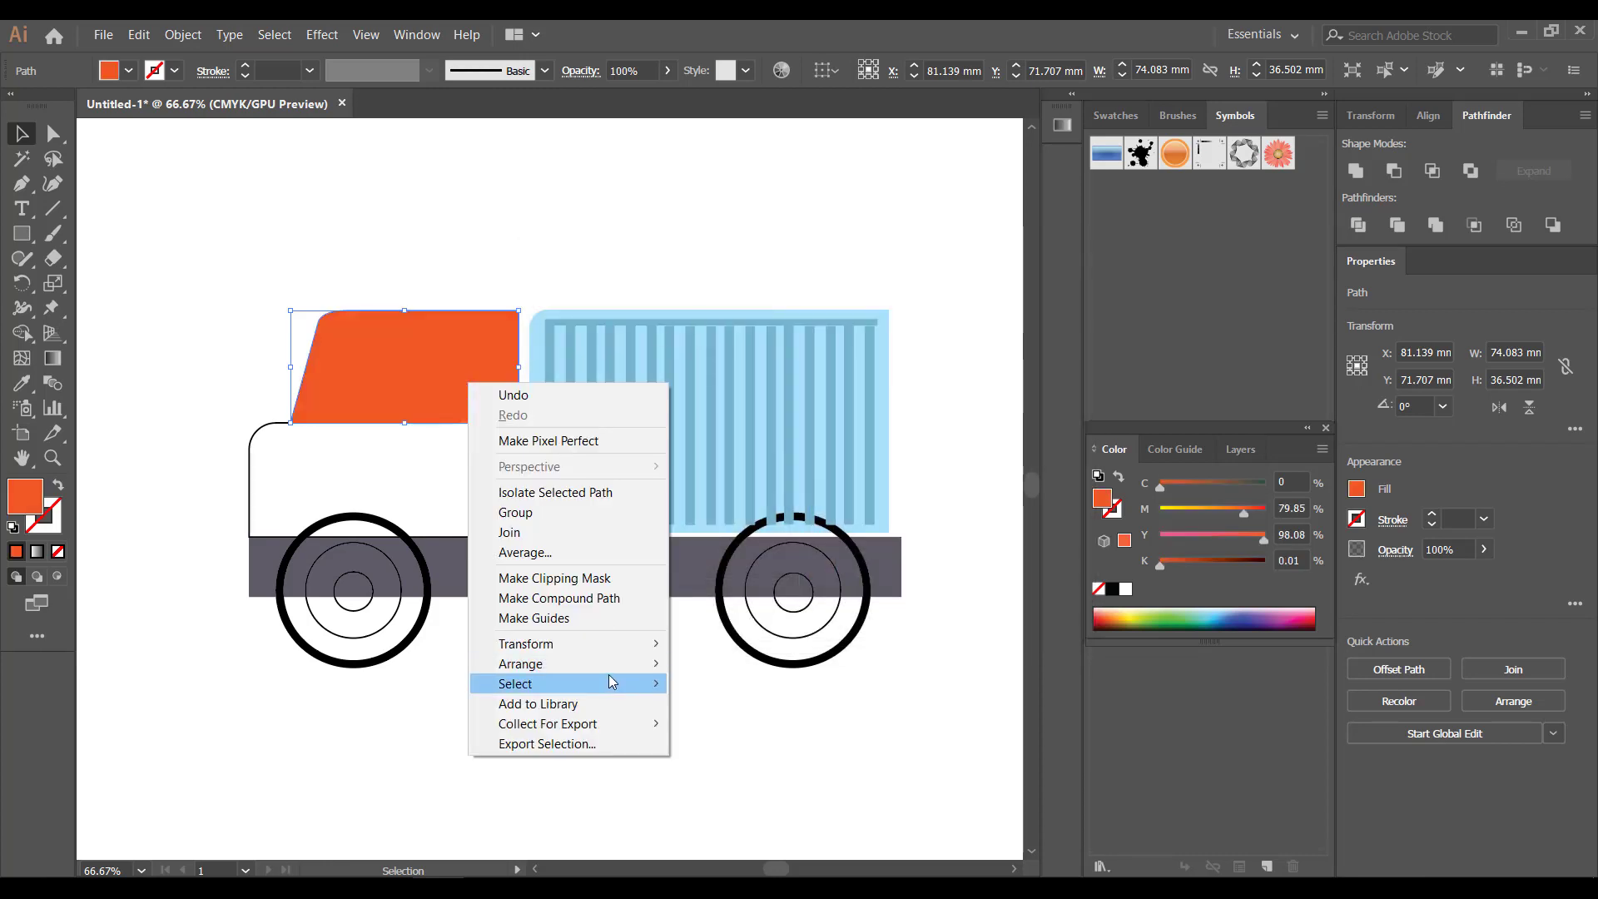
mouse_move(521, 662)
left_click(798, 735)
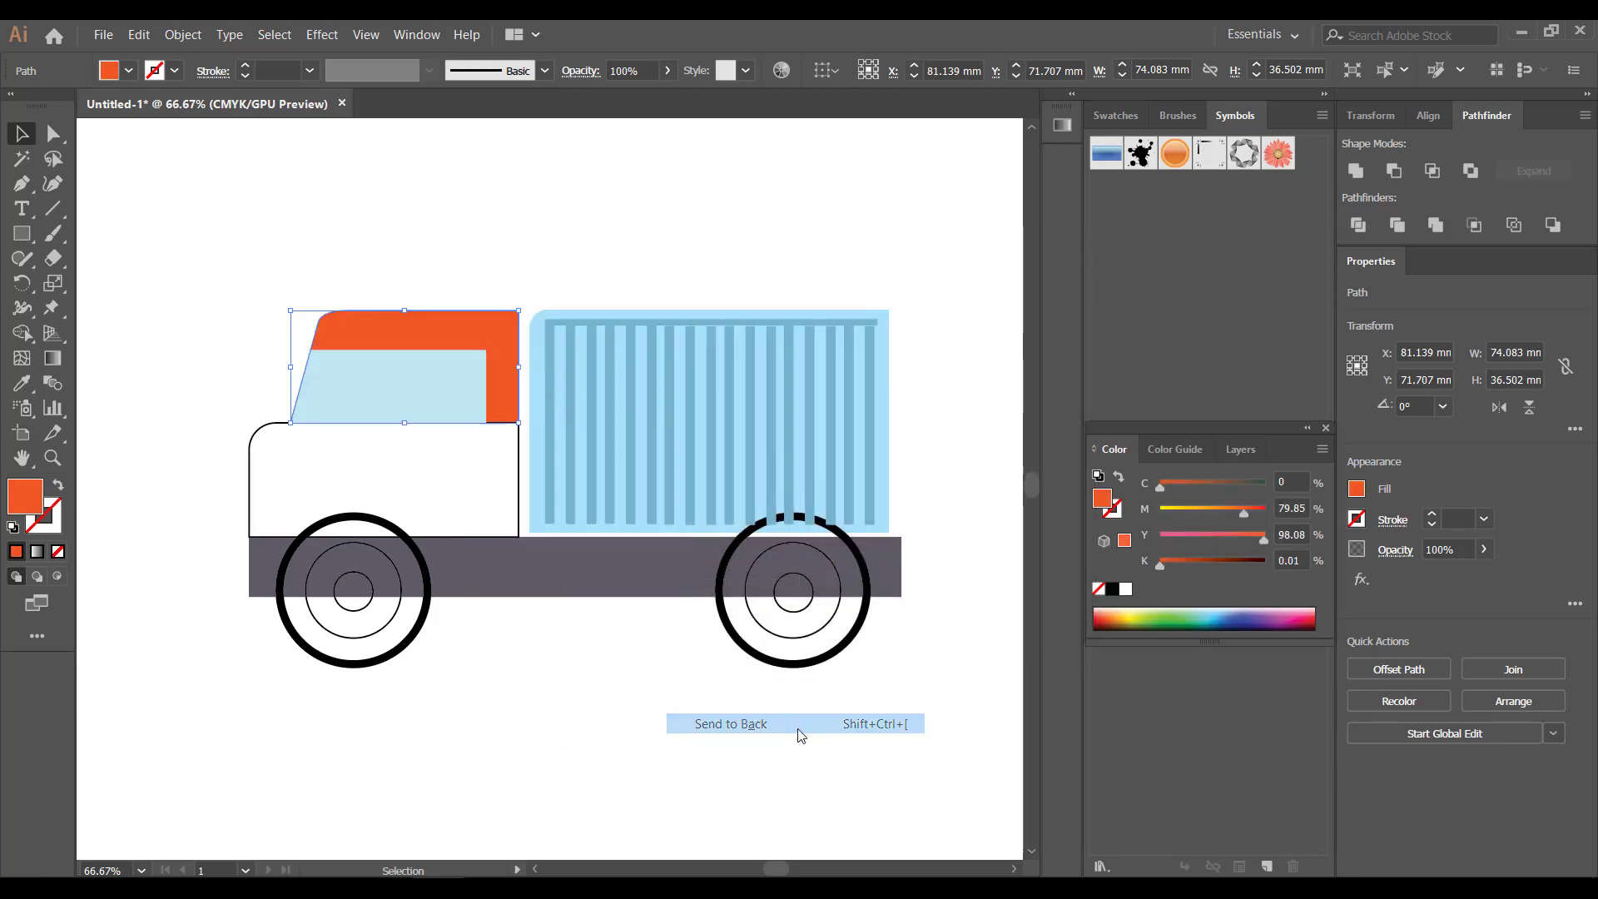
- Copy the orange fill from the cab top onto the cab body with the Eyedropper
left_click(379, 468)
key("i")
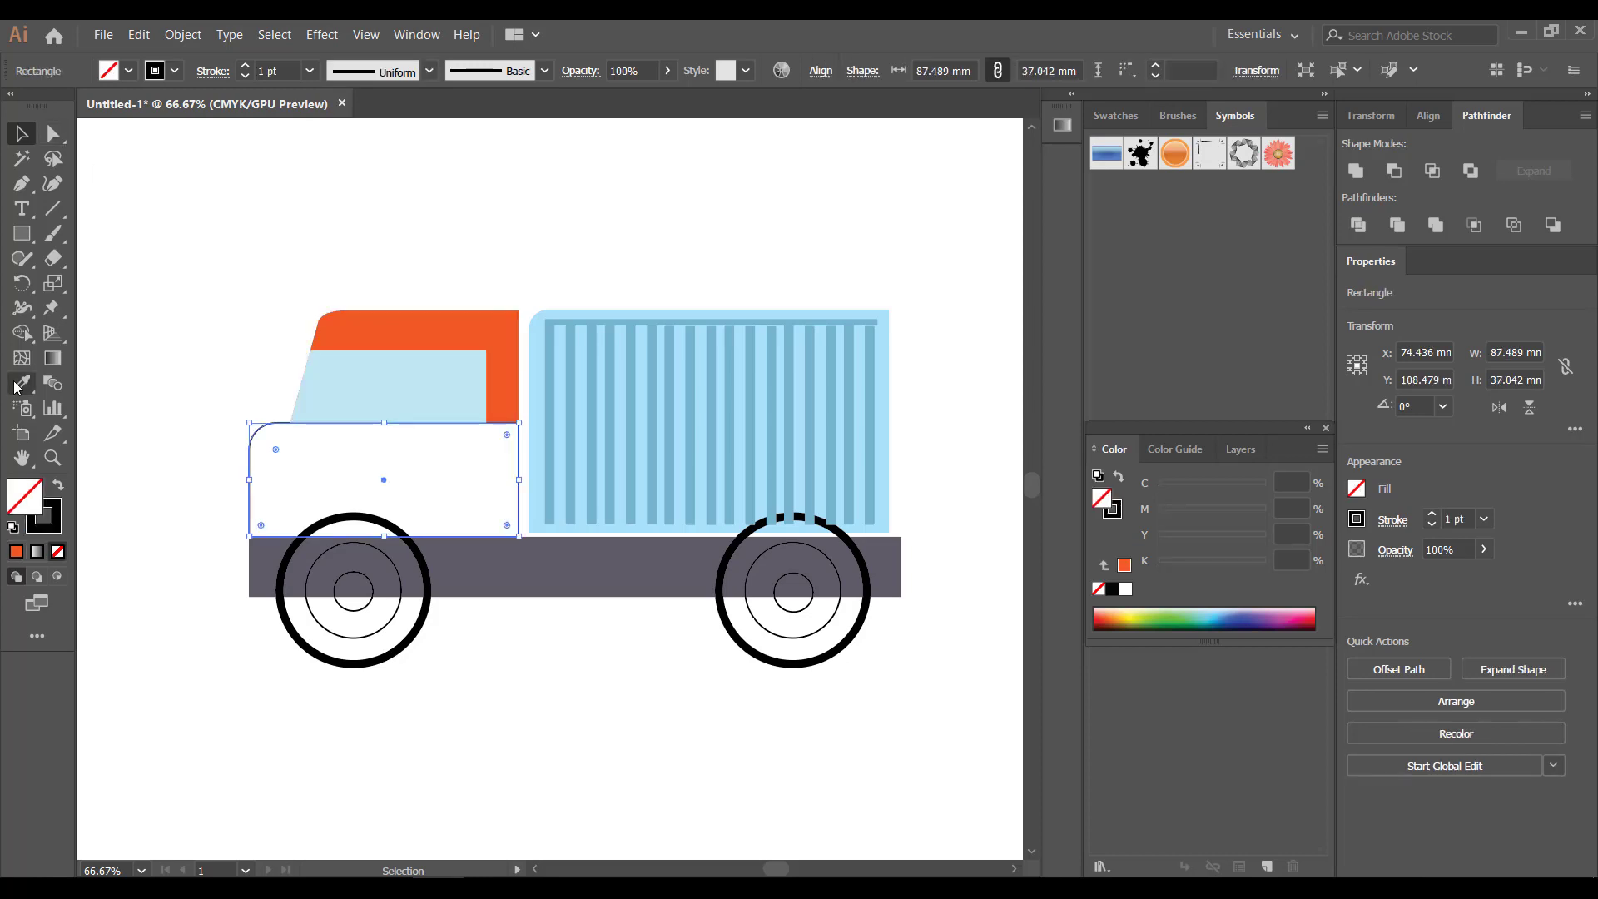
left_click(371, 340)
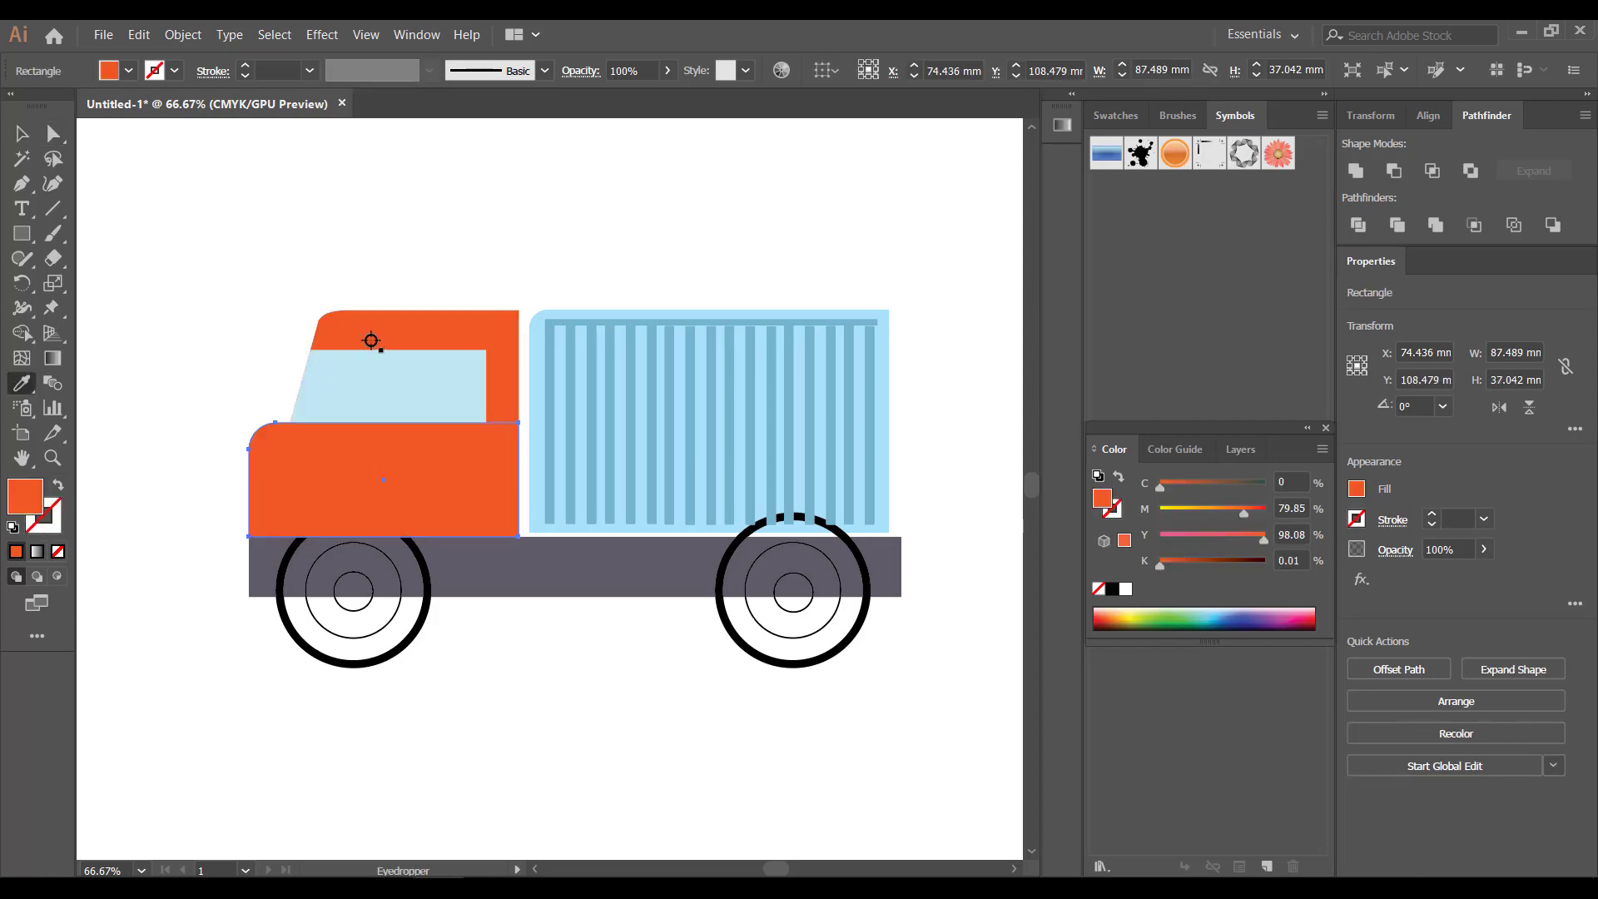
left_click(29, 134)
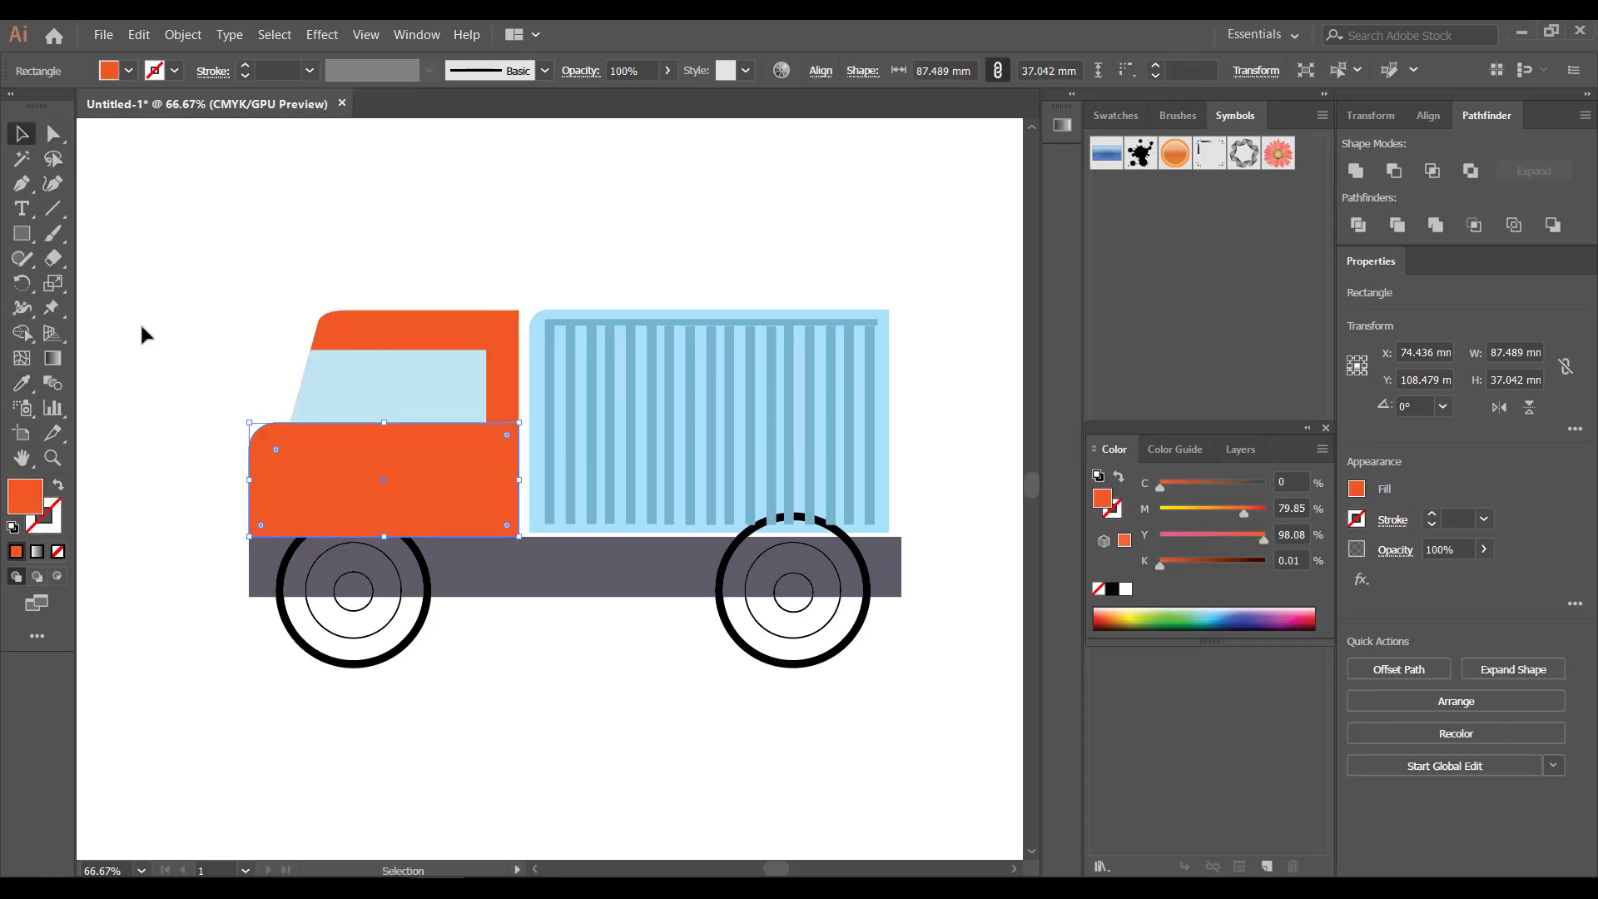
left_click(118, 318)
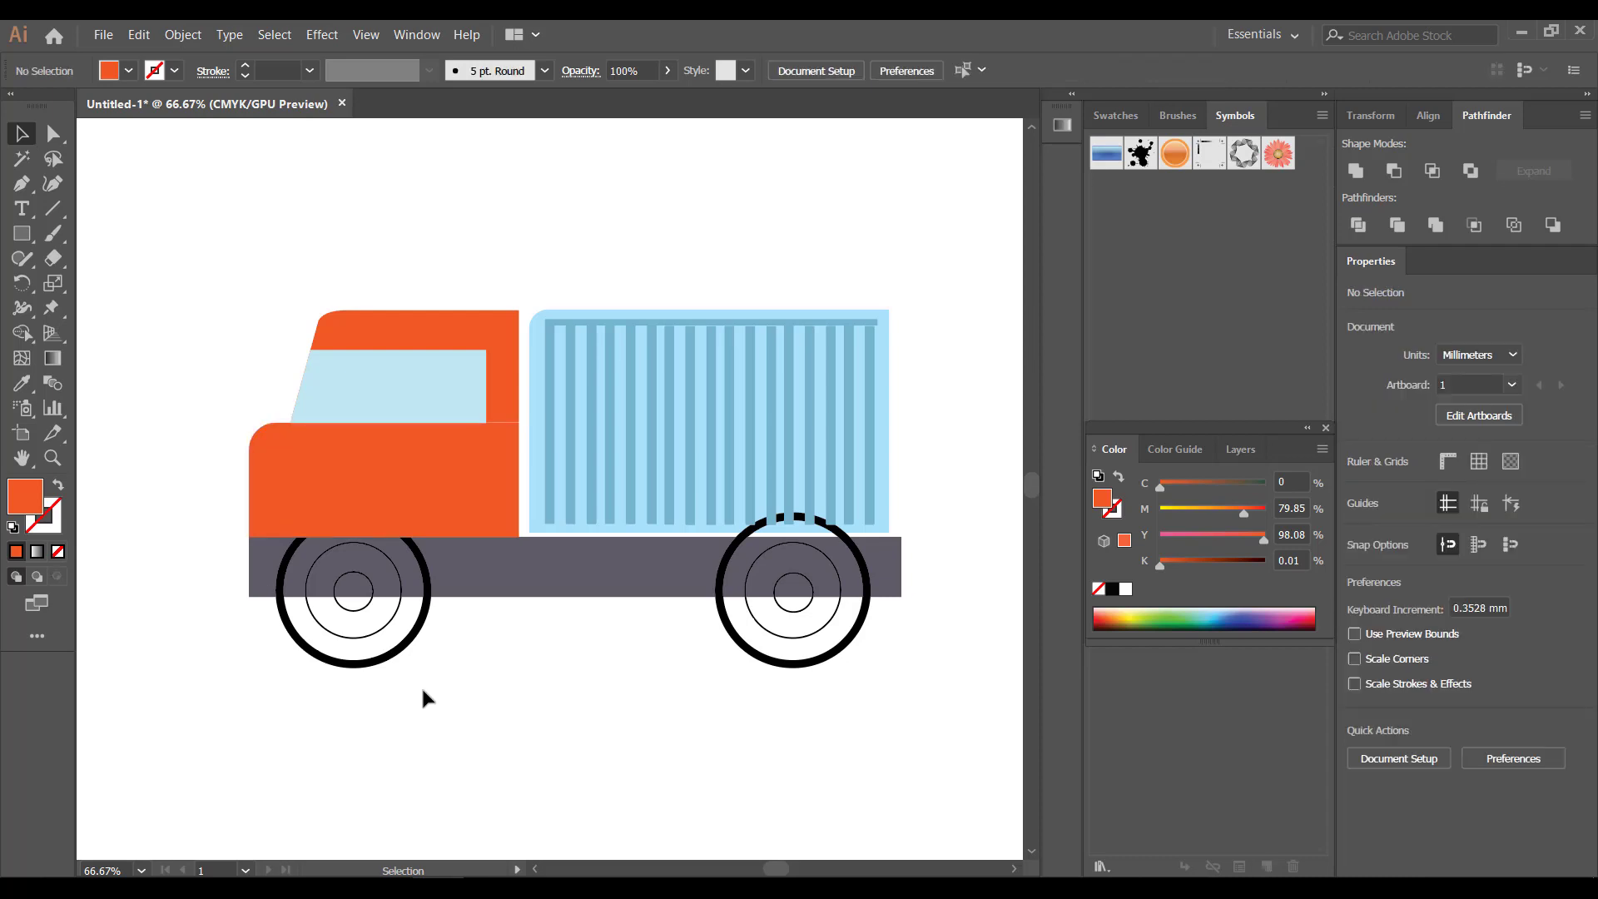
- Bring the left and right wheels to the front, in front of the chassis
left_click_drag(362, 660, 334, 614)
right_click(335, 608)
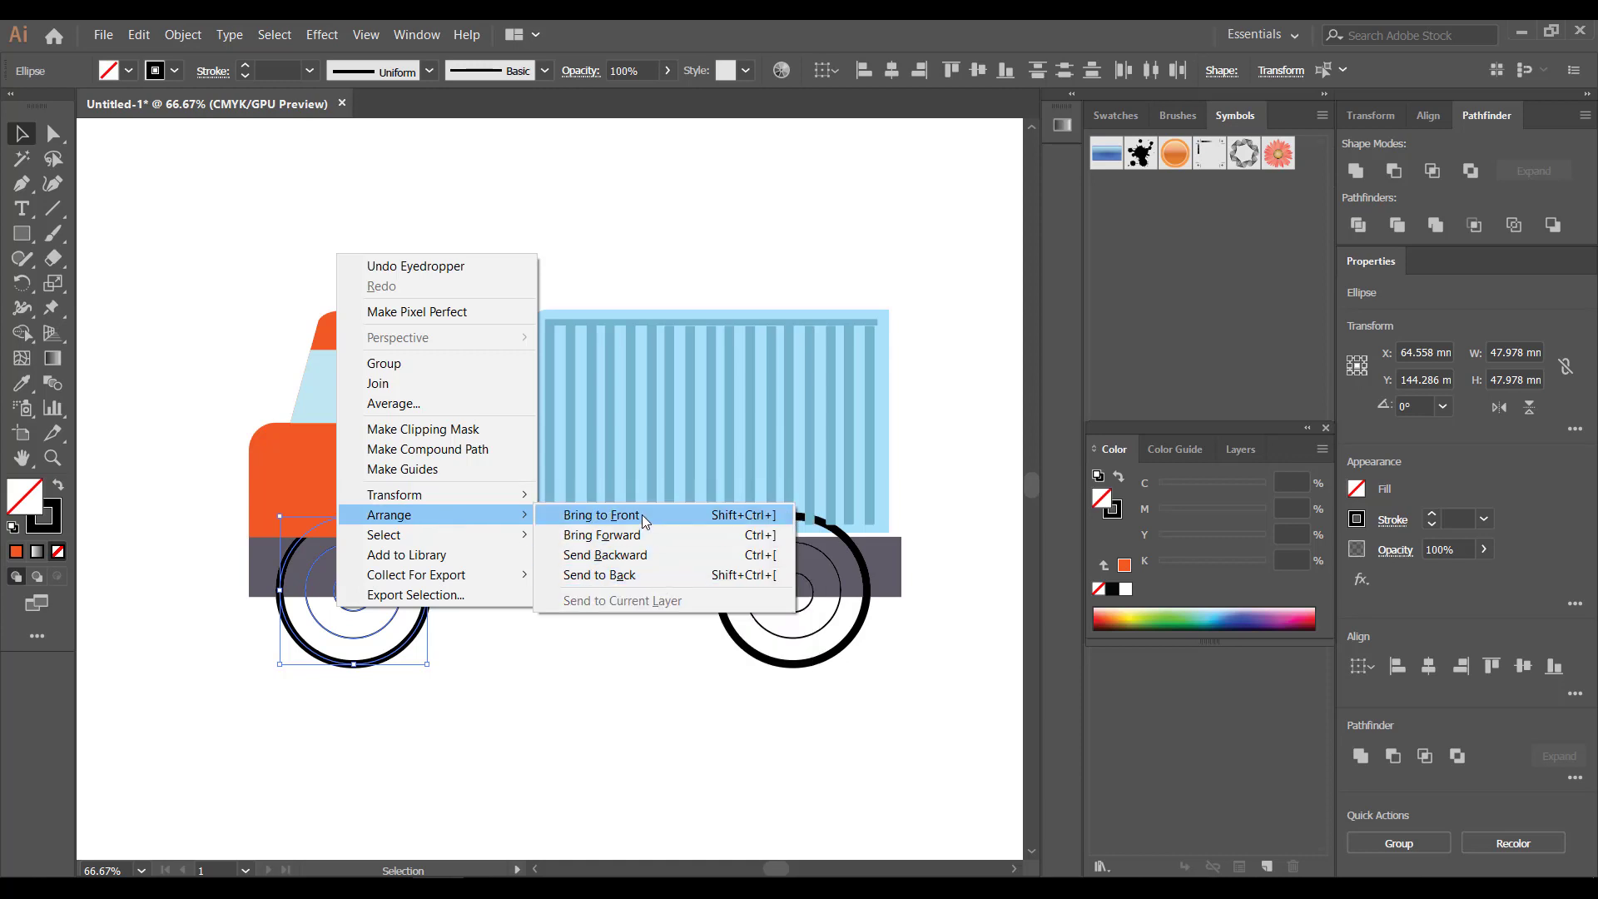
left_click(642, 514)
left_click(608, 696)
left_click_drag(907, 713, 769, 611)
right_click(770, 613)
mouse_move(875, 516)
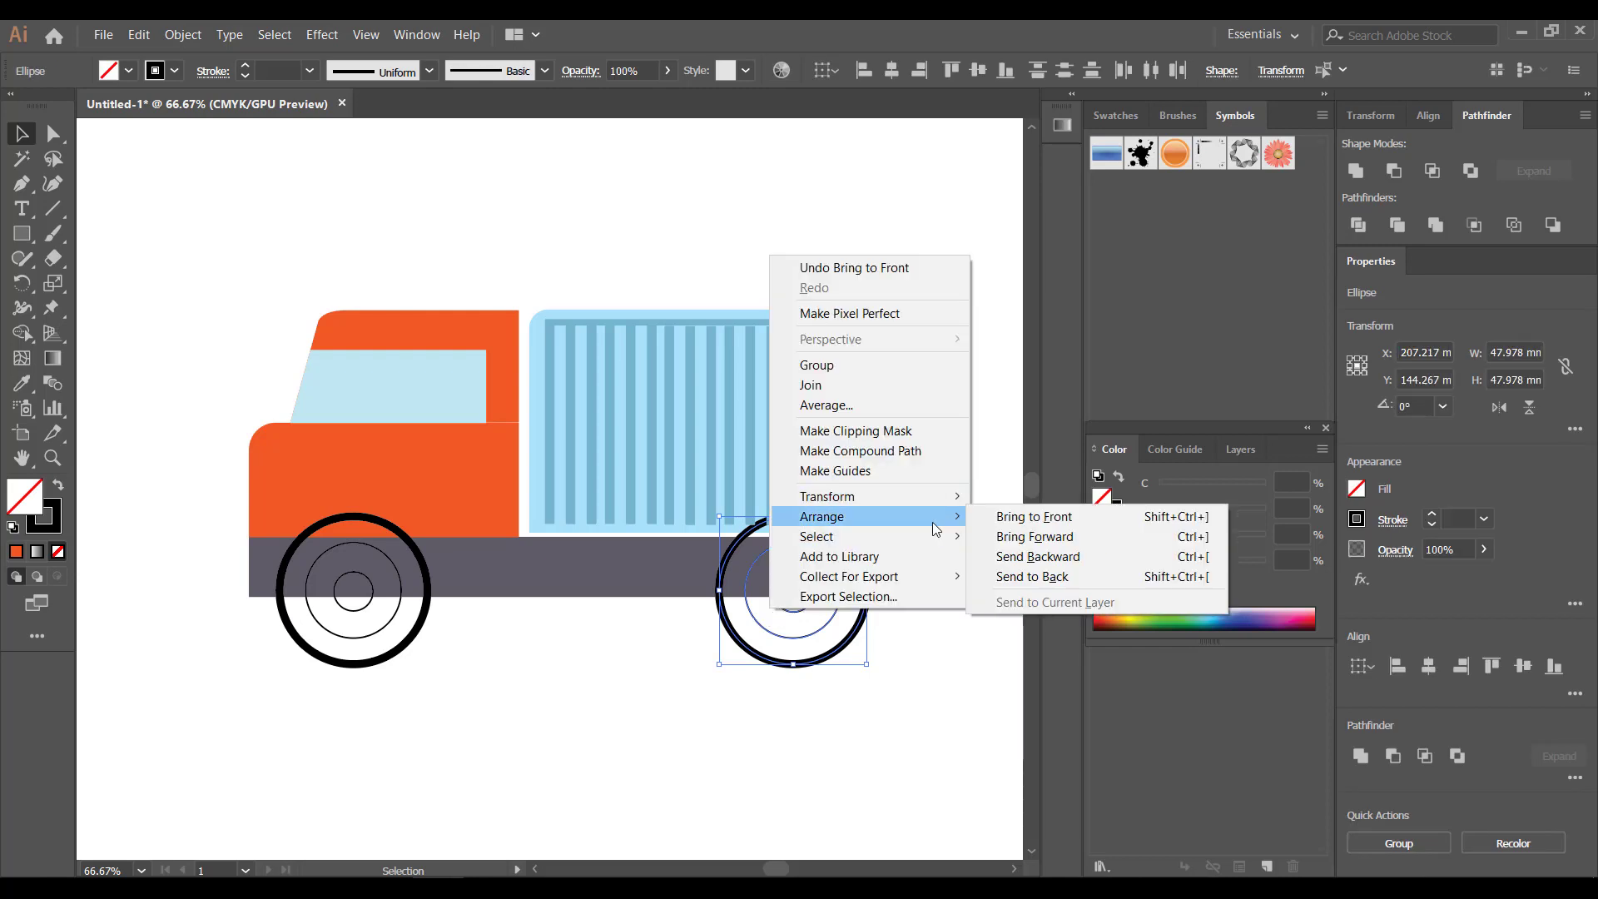
left_click(982, 522)
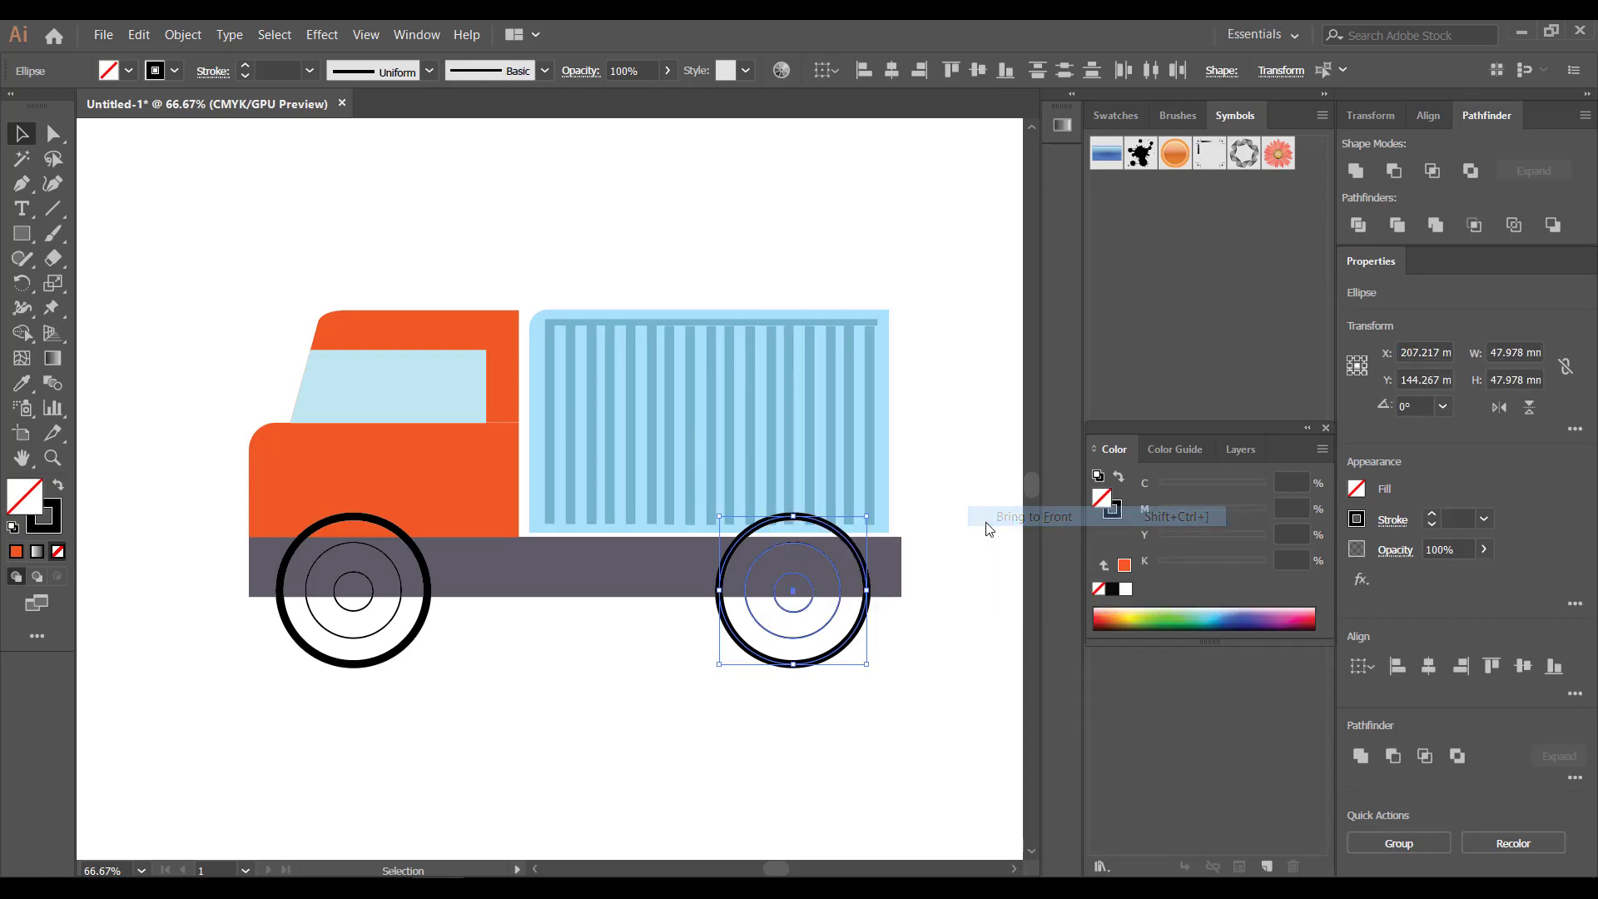
- Deselect the finished black, grey and white wheels and zoom out to view the whole truck
left_click(941, 651)
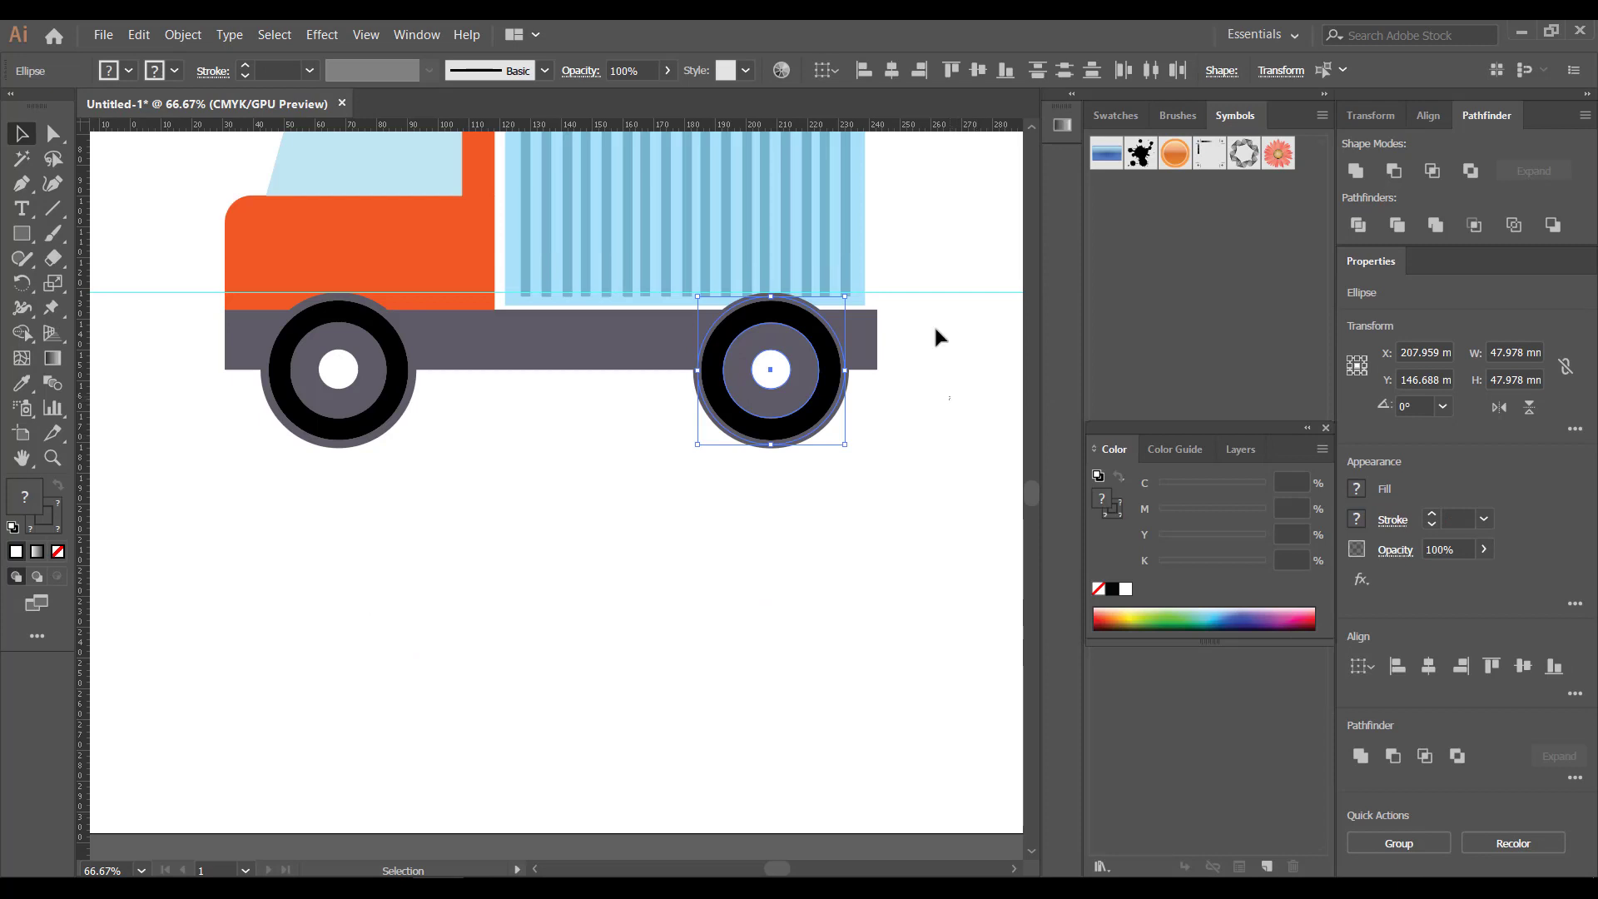
left_click(932, 366)
key("ctrl+minus")
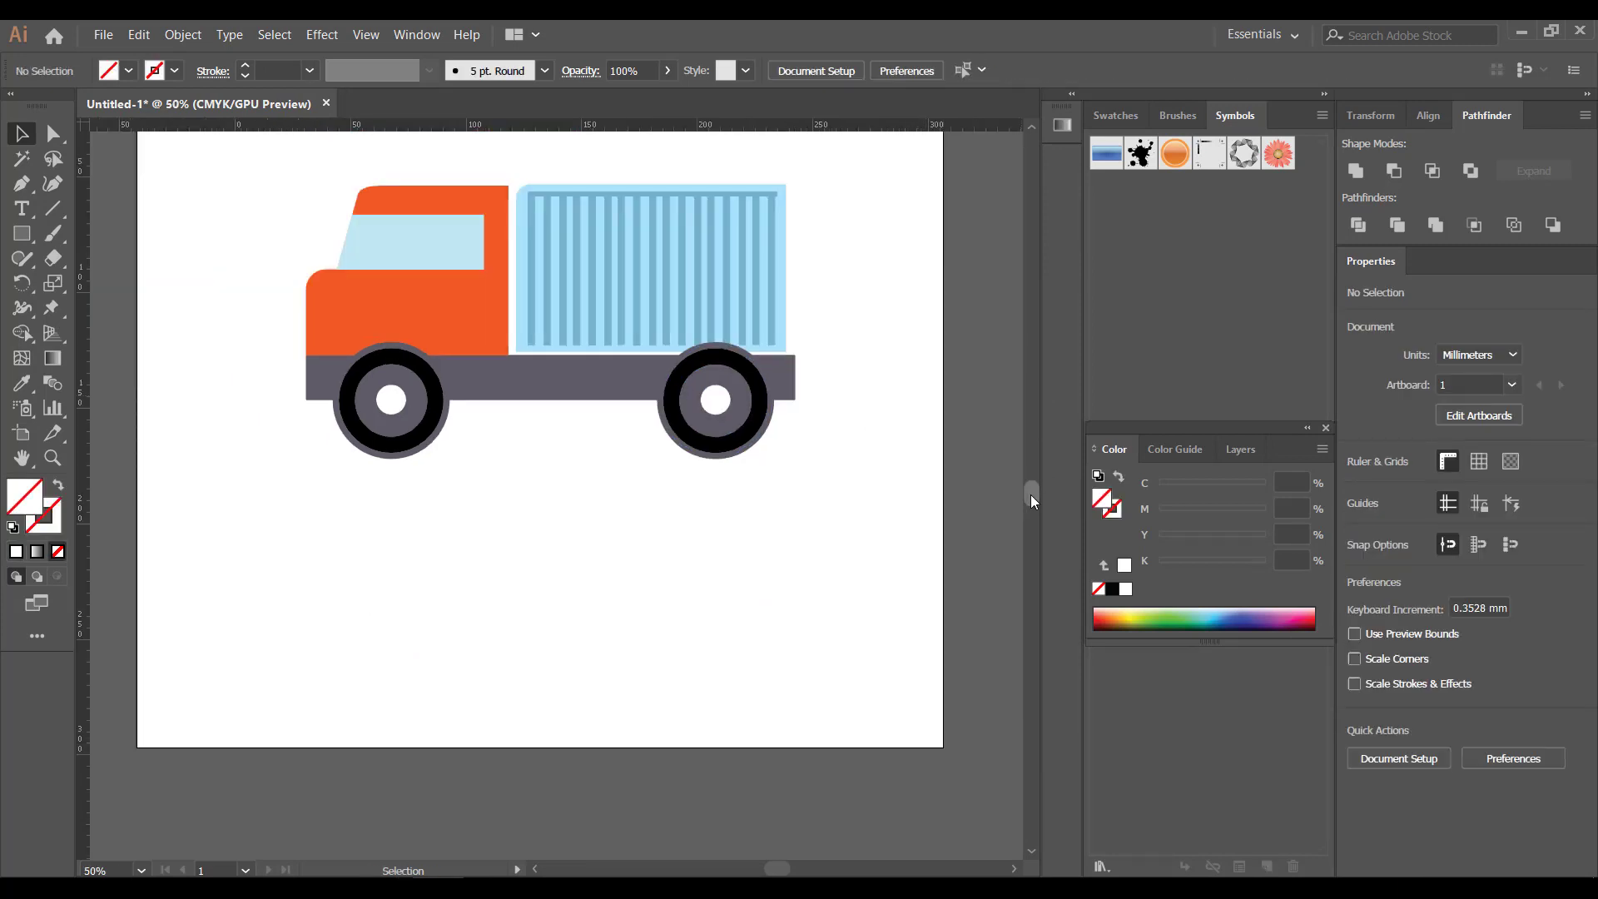
left_click_drag(1031, 494, 1035, 487)
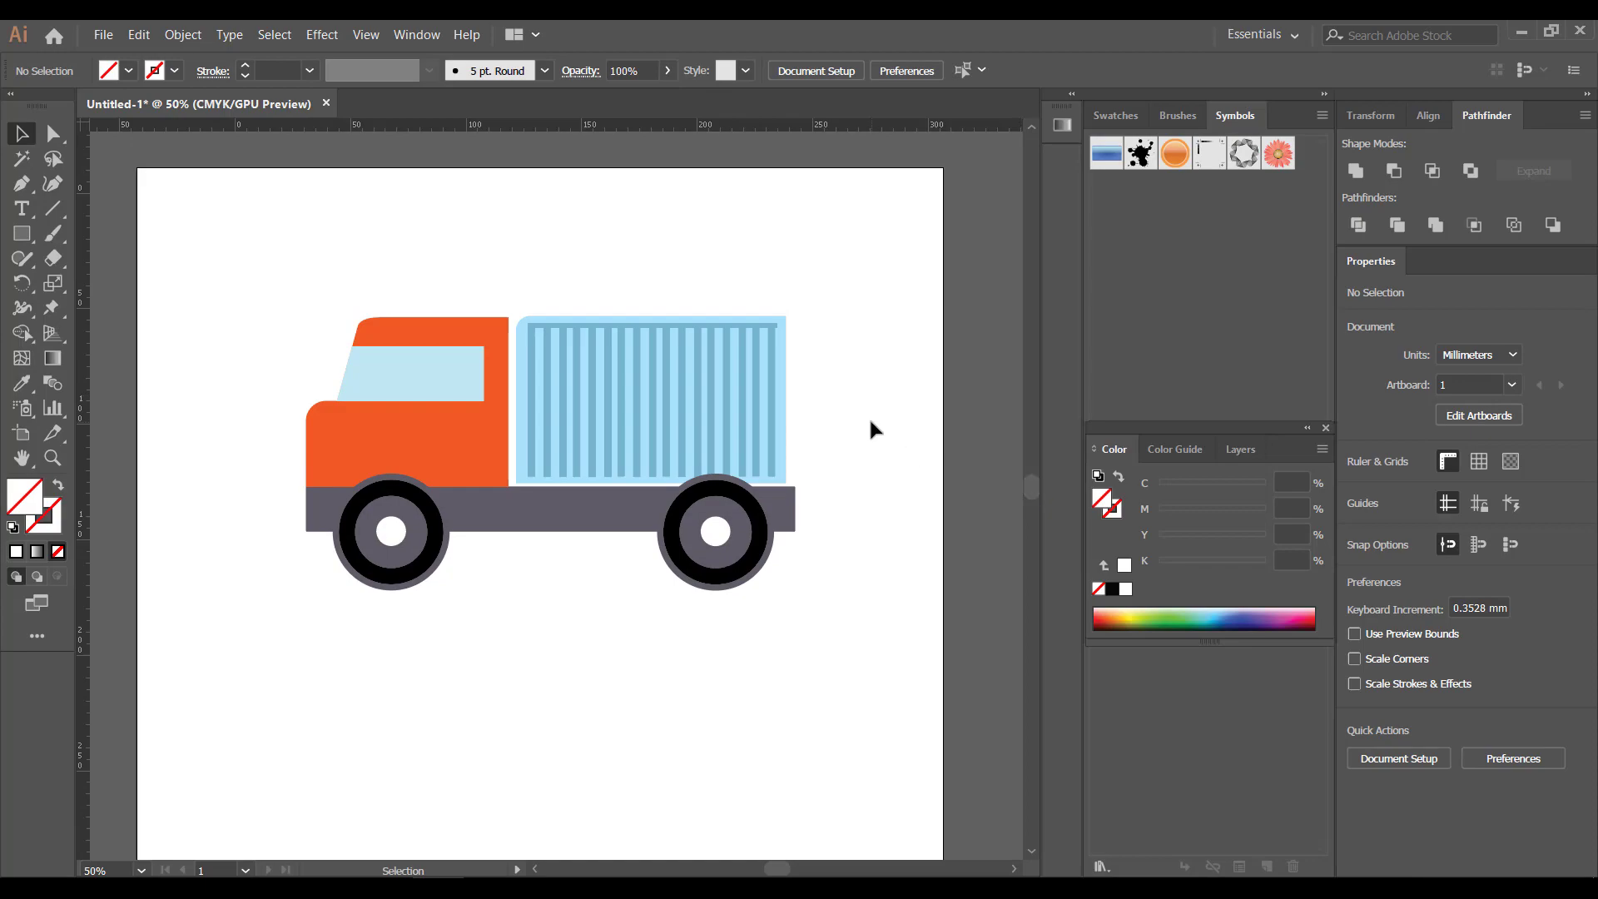